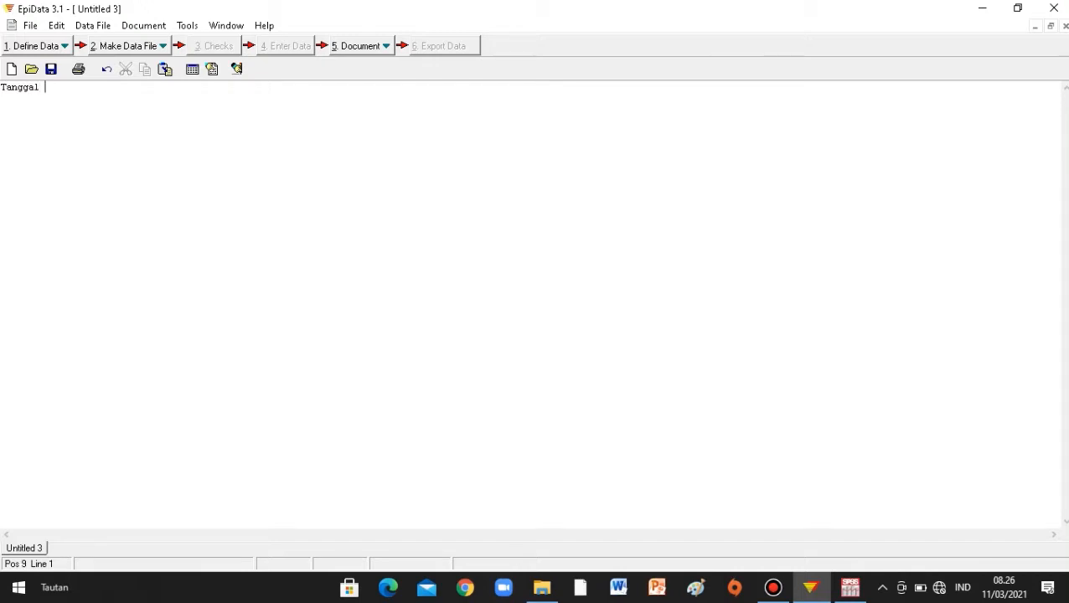
- Complete the first line of the questionnaire as "Tanggal hari ini :"
{"action": "type", "text": ":"}
{"action": "key", "text": "BackSpace"}
{"action": "type", "text": "hari ini"}
{"action": "type", "text": " :           "}
- Add the indented title "KUESIONER SURVEY DIARE" and the section heading "A. IDENTITAS RESPONDEN" below it
{"action": "type", "text": "            KUESIO"}
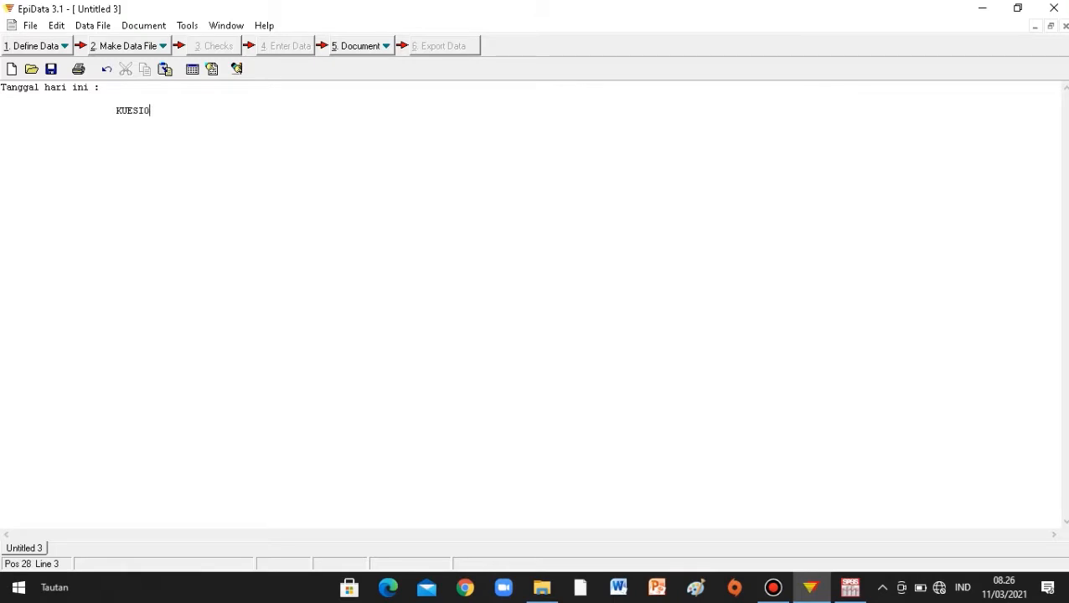
{"action": "type", "text": "NER SURVEY DIARE"}
{"action": "key", "text": "Return"}
{"action": "type", "text": "A. IDENTITAS RESPONDEN"}
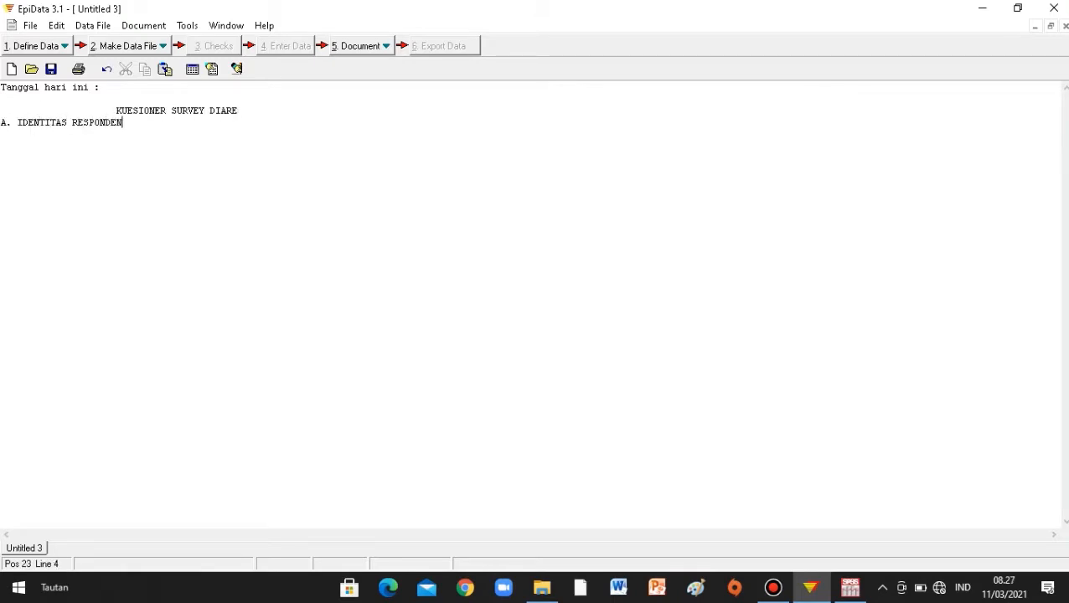
- List the identity items 1. Nama KK, 2. Umur, 3. Pendidikan and 4. Pekerjaan under section A
{"action": "key", "text": "Return"}
{"action": "type", "text": "1."}
{"action": "type", "text": " Nama KK"}
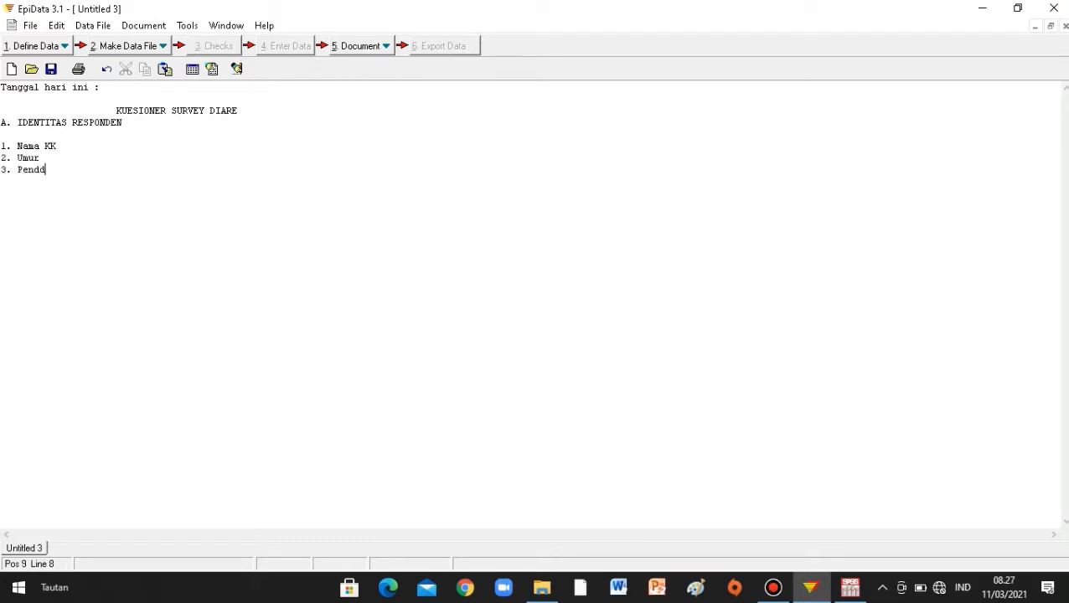
{"action": "type", "text": " :Pekerjaan :"}
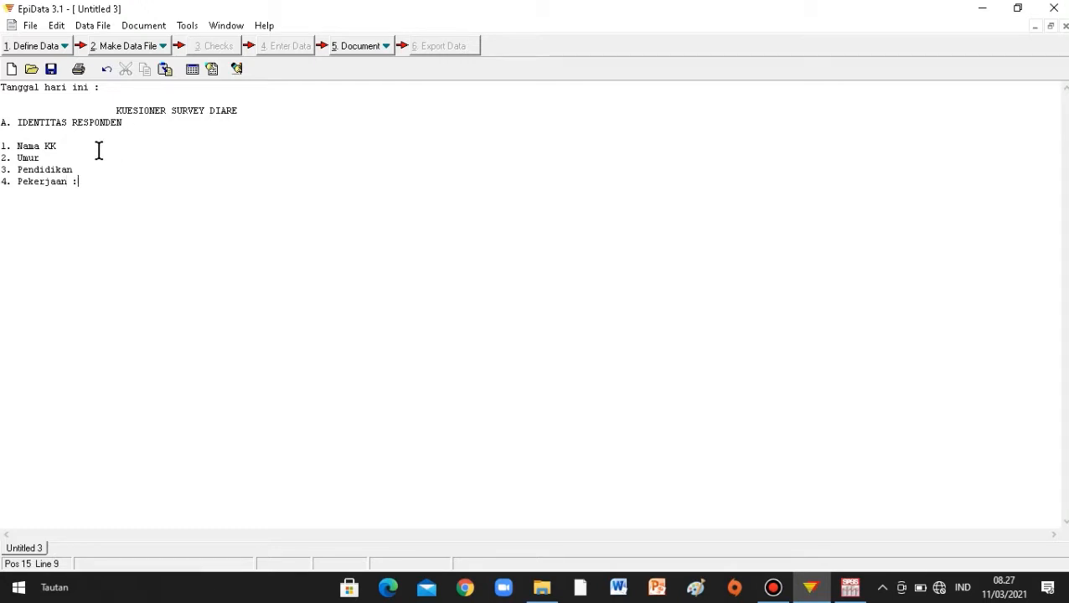
- Place vertically aligned colons after the Nama KK, Umur, Pendidikan and Pekerjaan items
{"action": "left_click", "coordinate": [92, 147]}
{"action": "left_click", "coordinate": [55, 160]}
{"action": "key", "text": "Tab"}
{"action": "left_click", "coordinate": [73, 168]}
- Add the options 1. SD, 2. SMP, 3. SMA, 4.PT to Pendidikan and 1. TNI/POLRI, 2.PNS, 3.SWASTA, 4.RT to Pekerjaan
{"action": "left_click", "coordinate": [113, 140]}
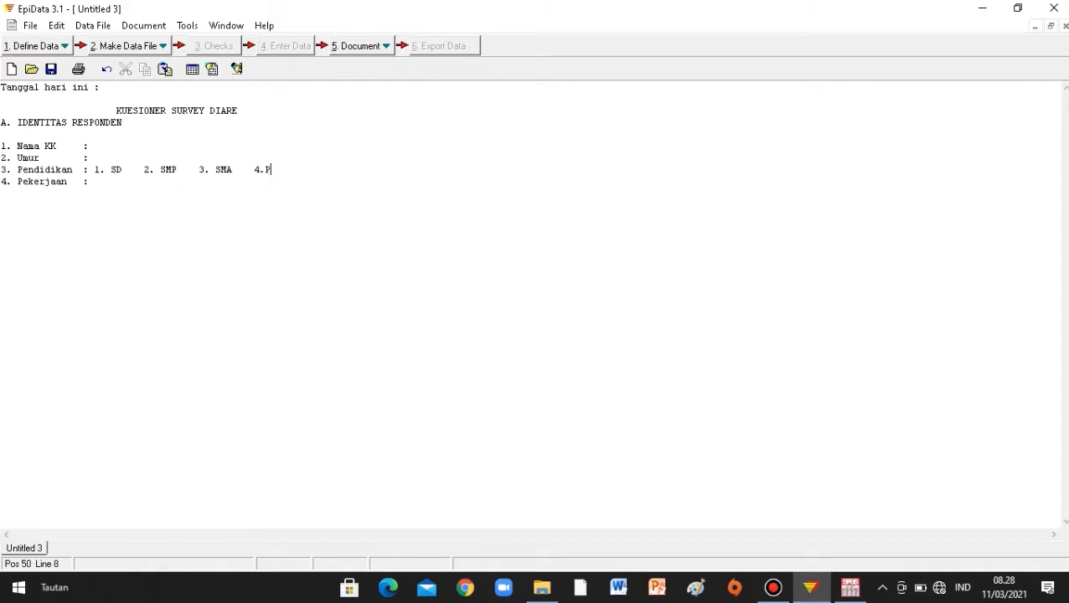
{"action": "type", "text": "T"}
{"action": "left_click", "coordinate": [100, 182]}
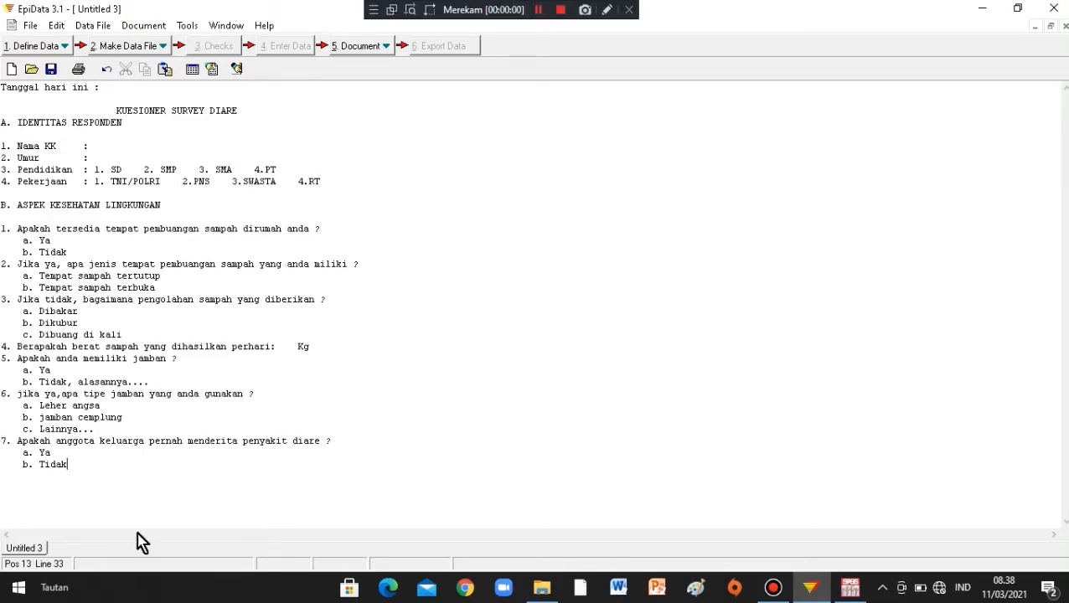
{"action": "mouse_move", "coordinate": [100, 479]}
{"action": "left_mouse_down"}
{"action": "mouse_move", "coordinate": [25, 234]}
{"action": "mouse_move", "coordinate": [5, 88]}
{"action": "mouse_move", "coordinate": [54, 366]}
{"action": "mouse_move", "coordinate": [101, 468]}
{"action": "left_mouse_up"}
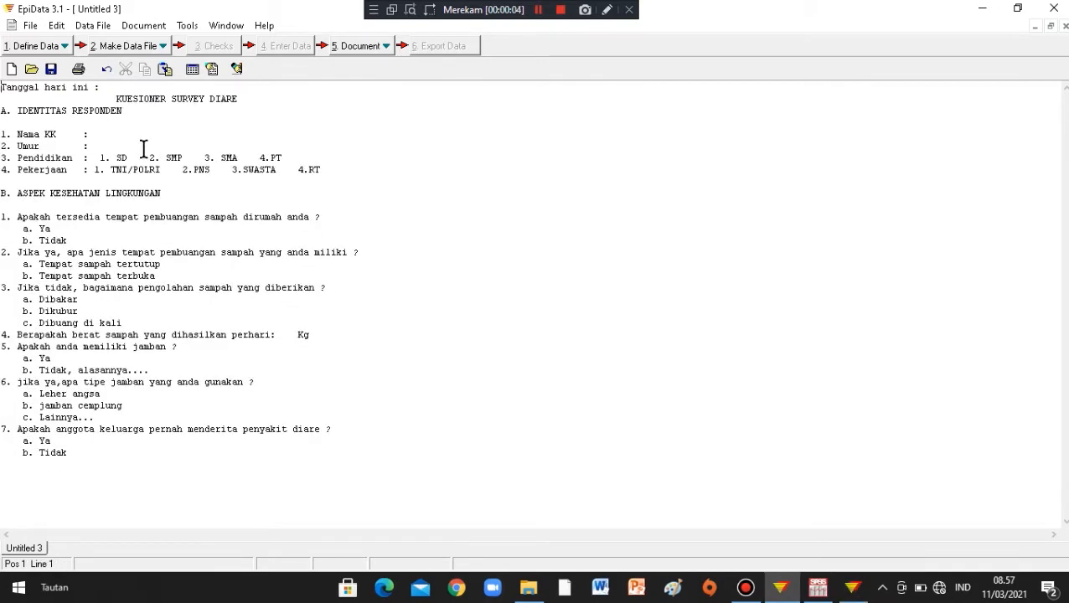
- Enclose the word "Tanggal" in the date line in curly braces as a field name
{"action": "type", "text": "{"}
{"action": "key", "text": "Right"}
{"action": "key", "text": "Right"}
{"action": "key", "text": "Right"}
{"action": "key", "text": "Right"}
{"action": "key", "text": "Right"}
{"action": "key", "text": "Right"}
{"action": "key", "text": "Right"}
{"action": "type", "text": "}"}
- Enclose "Nama" in item 1 and "Umur" in item 2 of section A in curly braces
{"action": "left_click", "coordinate": [17, 135]}
{"action": "type", "text": "{"}
{"action": "left_click", "coordinate": [46, 135]}
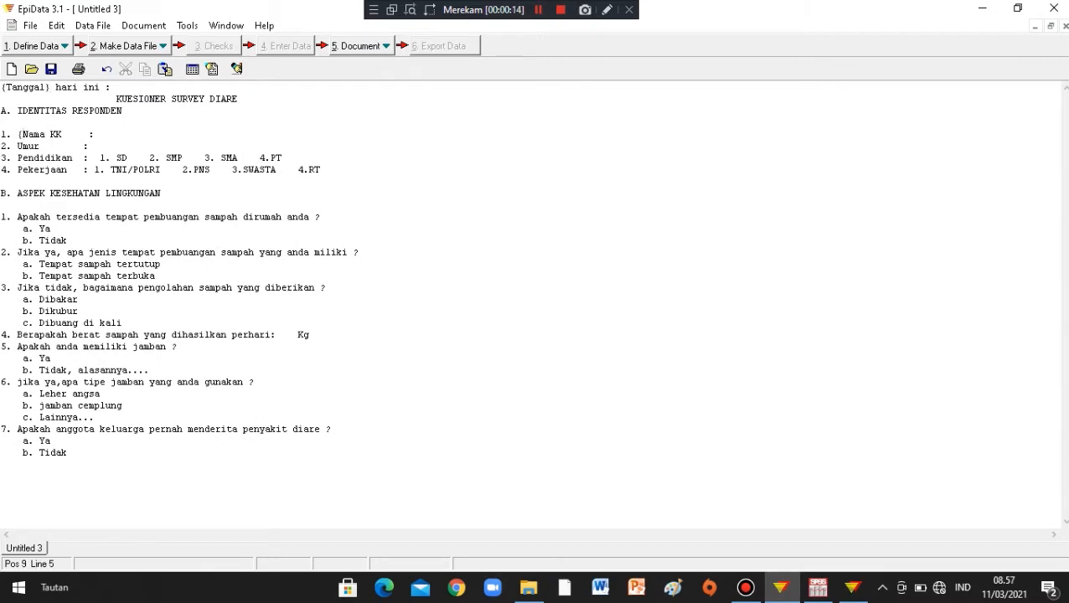
{"action": "type", "text": "}"}
{"action": "left_click", "coordinate": [19, 146]}
{"action": "type", "text": "{"}
{"action": "left_click", "coordinate": [48, 147]}
- Enclose "didik" in Pendidikan and "kerja" in Pekerjaan in curly braces
{"action": "left_click", "coordinate": [38, 158]}
{"action": "type", "text": "{"}
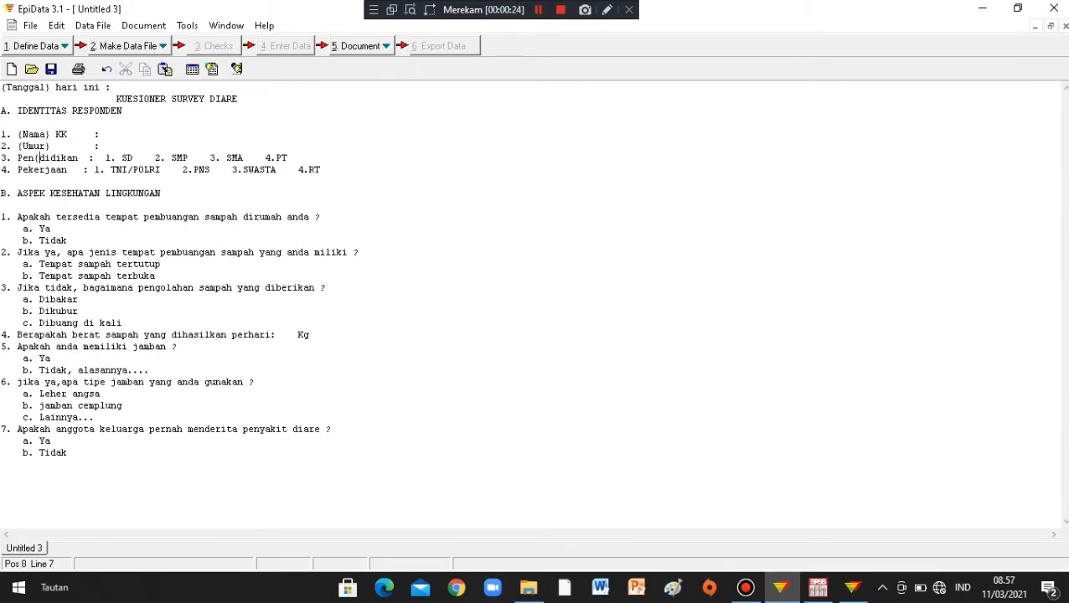
{"action": "type", "text": "}"}
{"action": "key", "text": "Down"}
{"action": "key", "text": "Left"}
{"action": "key", "text": "Left"}
{"action": "key", "text": "Left"}
{"action": "key", "text": "Left"}
{"action": "key", "text": "Left"}
{"action": "key", "text": "Left"}
{"action": "key", "text": "Left"}
{"action": "key", "text": "Left"}
{"action": "type", "text": "{"}
{"action": "key", "text": "Right"}
{"action": "key", "text": "Right"}
{"action": "key", "text": "Right"}
{"action": "key", "text": "Right"}
{"action": "key", "text": "Right"}
{"action": "type", "text": "}"}
- Enclose the word "sampah" in question 1 of section B in curly braces
{"action": "key", "text": "Down"}
{"action": "key", "text": "Down"}
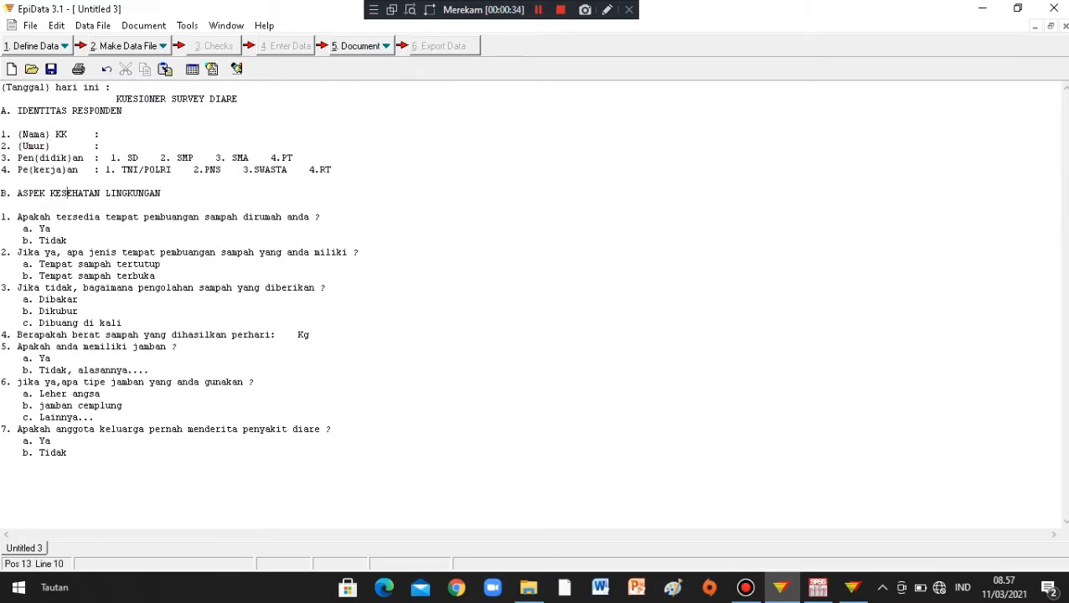
{"action": "key", "text": "Right"}
{"action": "type", "text": "("}
{"action": "key", "text": "Right"}
{"action": "key", "text": "Right"}
{"action": "key", "text": "Right"}
{"action": "key", "text": "Right"}
{"action": "key", "text": "Right"}
{"action": "key", "text": "Right"}
{"action": "type", "text": ")"}
- Enclose "milik" in question 2 and "olah" in question 3 of section B in curly braces
{"action": "key", "text": "Down"}
{"action": "key", "text": "Down"}
{"action": "key", "text": "Down"}
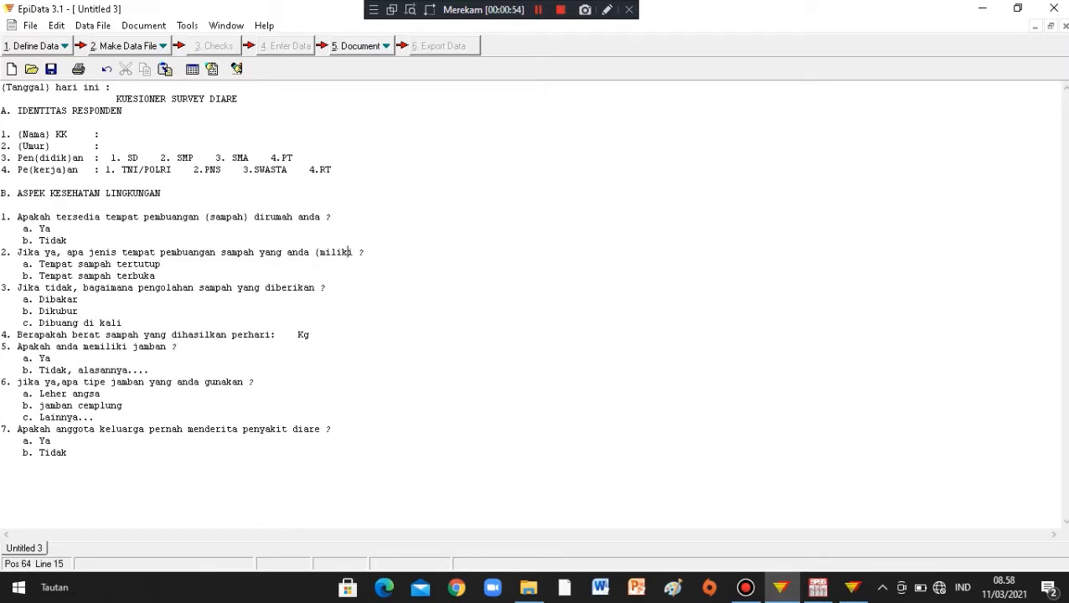
{"action": "type", "text": "}"}
{"action": "key", "text": "Down"}
{"action": "key", "text": "Down"}
{"action": "key", "text": "Down"}
{"action": "type", "text": "{"}
{"action": "key", "text": "Right"}
{"action": "key", "text": "Right"}
{"action": "key", "text": "Right"}
{"action": "key", "text": "Right"}
{"action": "type", "text": "}"}
- Enclose the word "berat" in question 4 of section B in curly braces
{"action": "key", "text": "Down"}
{"action": "key", "text": "Down"}
{"action": "key", "text": "Down"}
{"action": "key", "text": "Down"}
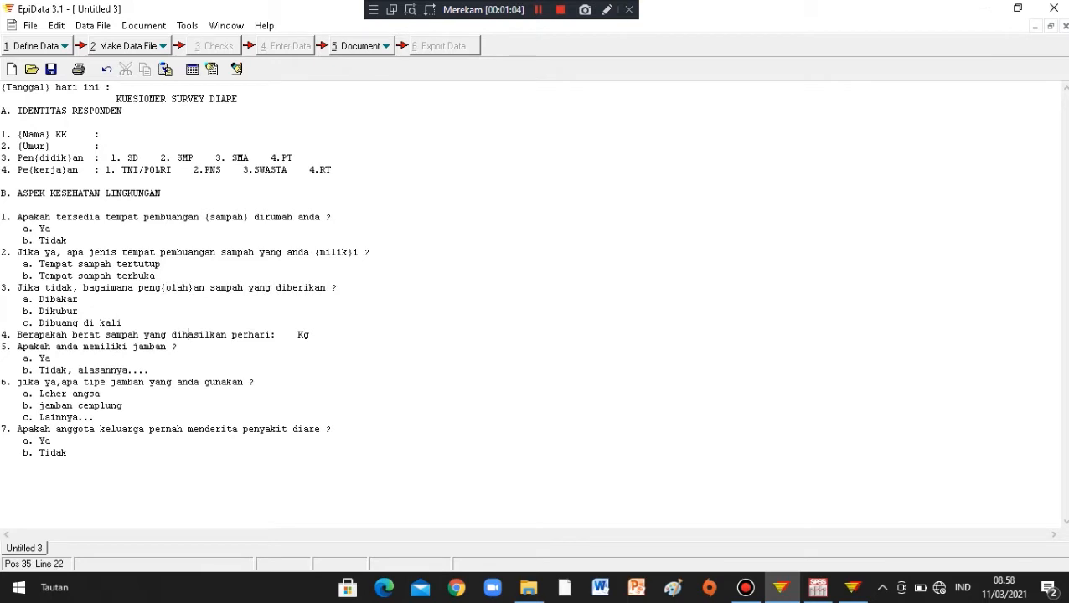
{"action": "key", "text": "Left"}
{"action": "key", "text": "Left"}
{"action": "key", "text": "Left"}
{"action": "key", "text": "Left"}
{"action": "key", "text": "Left"}
{"action": "key", "text": "Left"}
{"action": "key", "text": "Left"}
{"action": "key", "text": "Left"}
{"action": "key", "text": "Left"}
{"action": "key", "text": "Left"}
{"action": "key", "text": "Left"}
{"action": "key", "text": "Left"}
{"action": "key", "text": "Left"}
{"action": "key", "text": "Left"}
{"action": "key", "text": "Left"}
{"action": "key", "text": "Left"}
{"action": "key", "text": "Left"}
{"action": "key", "text": "Left"}
{"action": "key", "text": "Left"}
{"action": "key", "text": "Left"}
{"action": "type", "text": "{"}
{"action": "key", "text": "Right"}
{"action": "key", "text": "Right"}
{"action": "key", "text": "Right"}
{"action": "key", "text": "Right"}
{"action": "key", "text": "Right"}
{"action": "type", "text": "}"}
- Enclose the word "jamban" in question 5 of section B in curly braces
{"action": "key", "text": "Down"}
{"action": "key", "text": "Right"}
{"action": "key", "text": "Right"}
{"action": "key", "text": "Right"}
{"action": "key", "text": "Right"}
{"action": "type", "text": "{"}
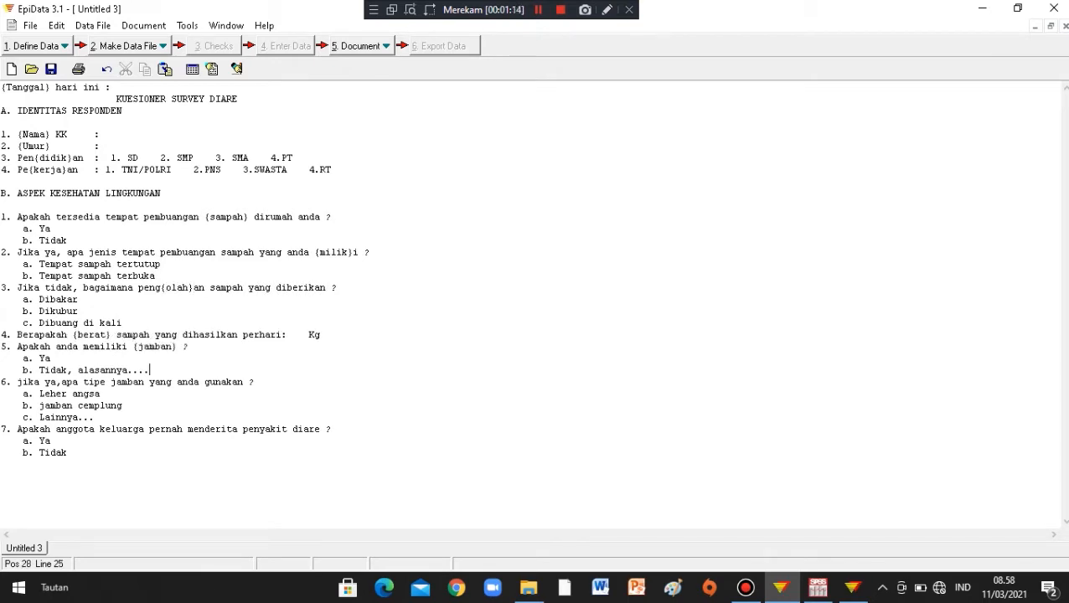
- Enclose the word "tipe" in question 6 of section B in curly braces
{"action": "key", "text": "Left"}
{"action": "key", "text": "Left"}
{"action": "key", "text": "Left"}
{"action": "key", "text": "Left"}
{"action": "key", "text": "Left"}
{"action": "key", "text": "Left"}
{"action": "key", "text": "Left"}
{"action": "key", "text": "Left"}
{"action": "key", "text": "Left"}
{"action": "key", "text": "Left"}
{"action": "key", "text": "Left"}
{"action": "key", "text": "Left"}
{"action": "key", "text": "Left"}
{"action": "key", "text": "Left"}
{"action": "key", "text": "Left"}
{"action": "key", "text": "Left"}
{"action": "type", "text": "{"}
{"action": "key", "text": "Right"}
{"action": "key", "text": "Right"}
{"action": "key", "text": "Right"}
{"action": "key", "text": "Right"}
{"action": "type", "text": "}"}
- Enclose the word "diare" in question 7 of section B in curly braces
{"action": "key", "text": "Down"}
{"action": "key", "text": "Down"}
{"action": "key", "text": "Down"}
{"action": "key", "text": "Down"}
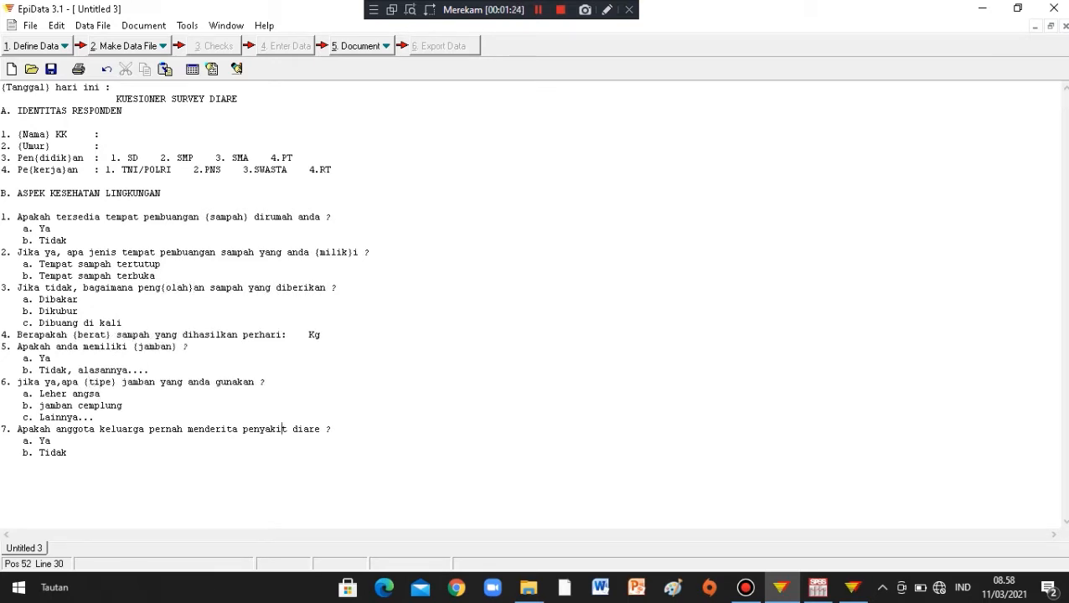
{"action": "key", "text": "Right"}
{"action": "key", "text": "Right"}
{"action": "type", "text": "{"}
{"action": "key", "text": "Right"}
{"action": "key", "text": "Right"}
{"action": "key", "text": "Right"}
{"action": "key", "text": "Right"}
{"action": "key", "text": "Right"}
{"action": "type", "text": "}"}
- Insert an automatic date field <Today-dmy> after "Tanggal hari ini :" using the field pick list
{"action": "left_click", "coordinate": [110, 90]}
{"action": "left_click", "coordinate": [213, 69]}
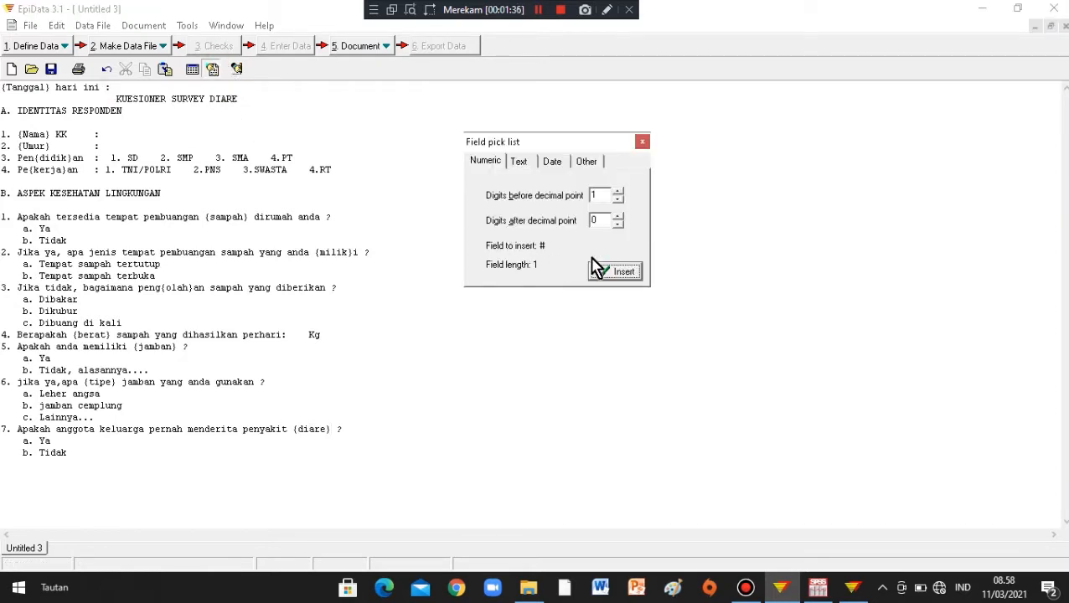
{"action": "left_click", "coordinate": [553, 161]}
{"action": "left_click", "coordinate": [616, 272]}
- Insert a text field of length 20 after Nama KK and a numeric field with 2 digits before the decimal point after Umur
{"action": "left_click", "coordinate": [199, 129]}
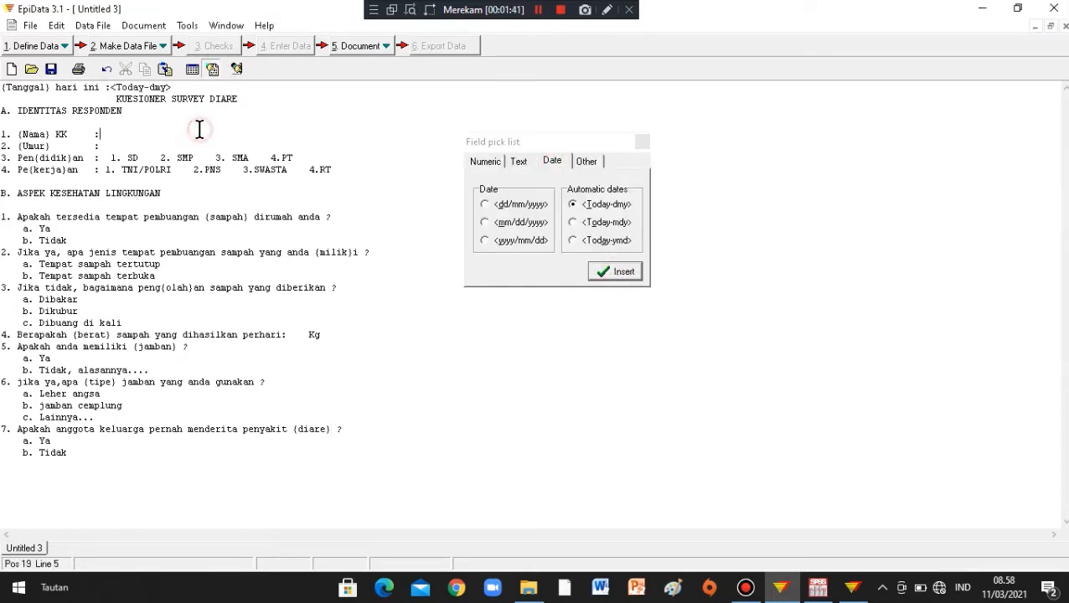
{"action": "left_click", "coordinate": [518, 161]}
{"action": "left_click", "coordinate": [615, 272]}
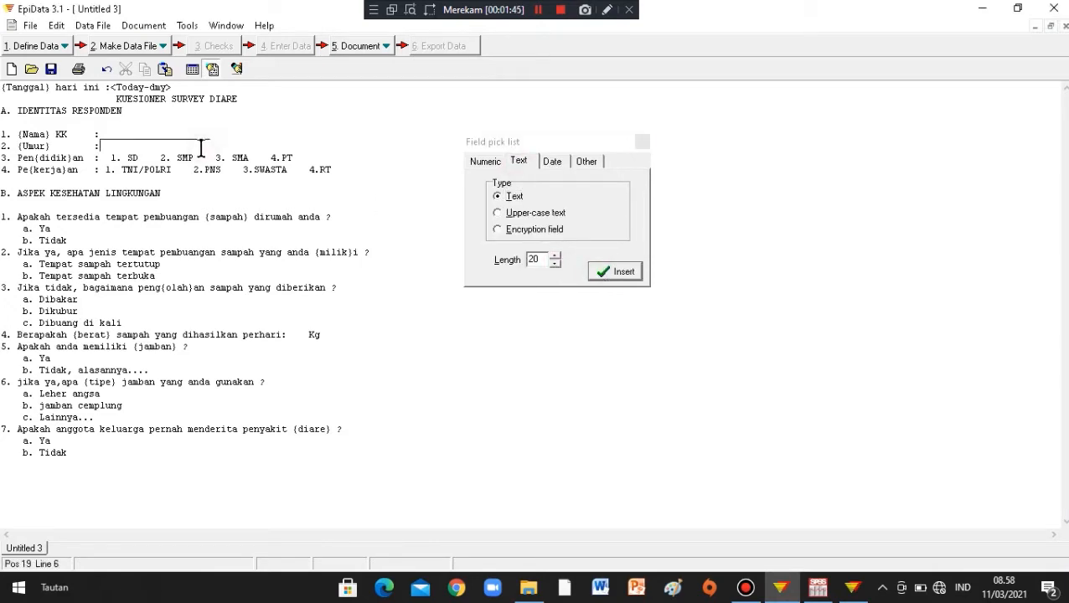
{"action": "left_click", "coordinate": [485, 161]}
{"action": "left_click", "coordinate": [616, 272]}
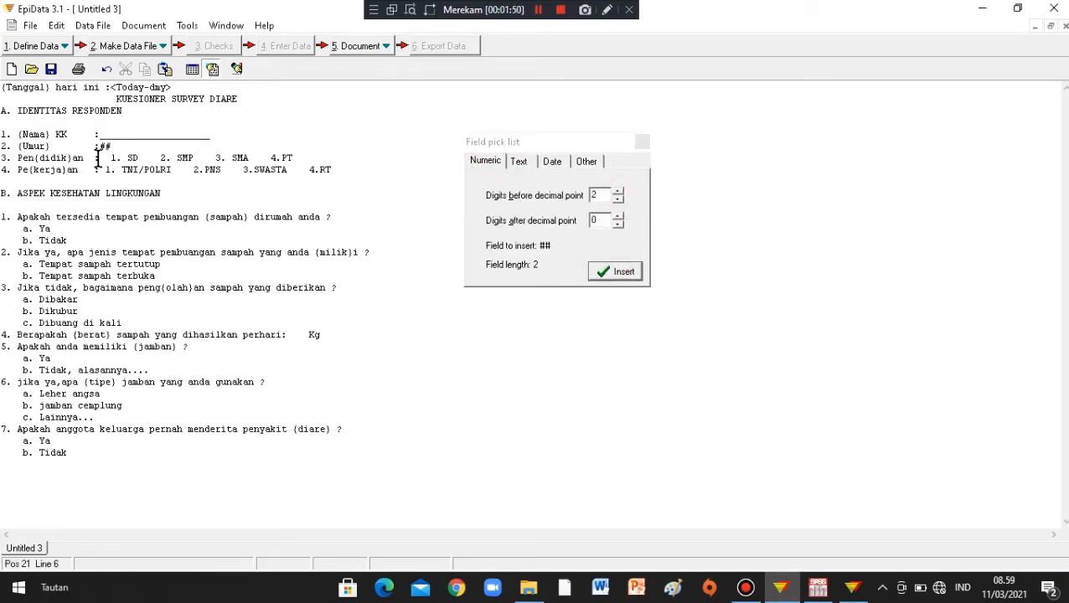
- Insert a numeric field with 1 digit before the decimal point after both Pendidikan and Pekerjaan
{"action": "left_click", "coordinate": [617, 198]}
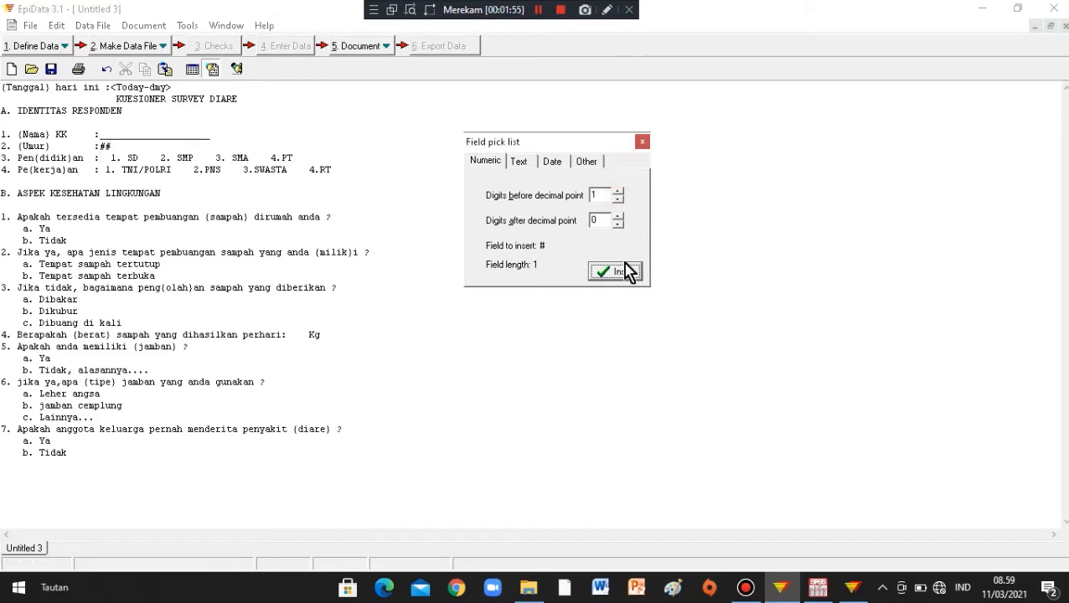
{"action": "left_click", "coordinate": [620, 272]}
{"action": "left_click", "coordinate": [105, 170]}
{"action": "left_click", "coordinate": [632, 272]}
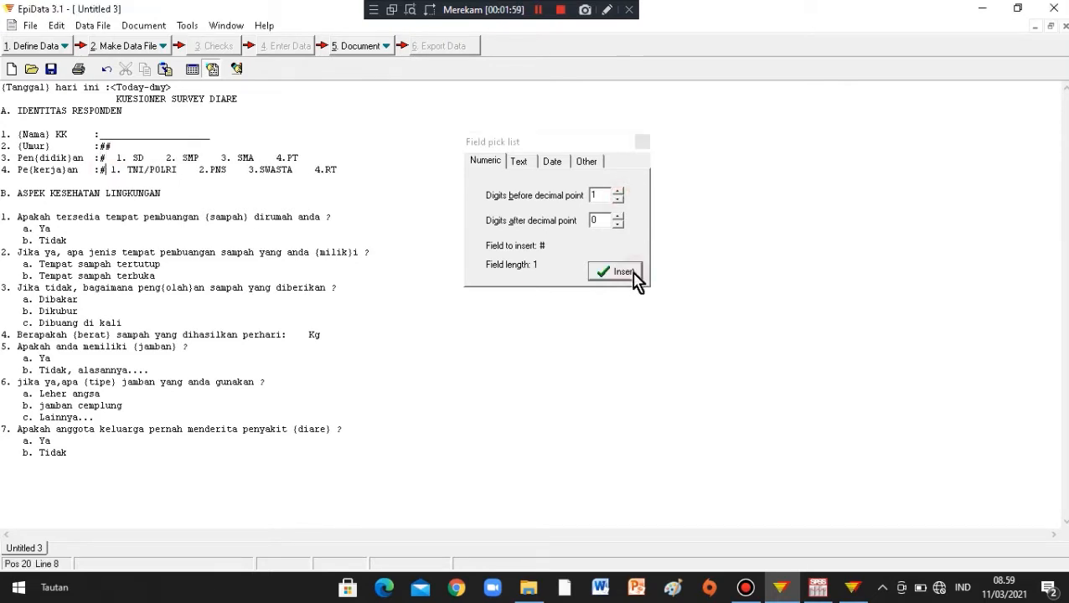
- Insert a one-digit numeric field at the end of questions 1, 2 and 3 in section B
{"action": "left_click", "coordinate": [333, 216]}
{"action": "left_click", "coordinate": [615, 272]}
{"action": "left_click", "coordinate": [380, 252]}
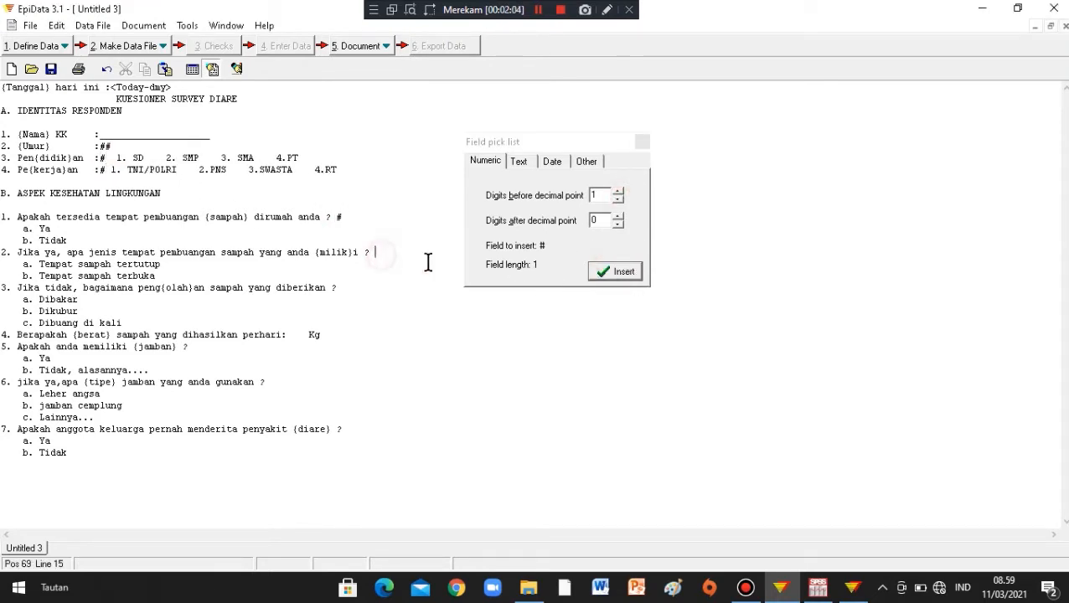
{"action": "left_click", "coordinate": [599, 271]}
{"action": "left_click", "coordinate": [363, 288]}
{"action": "left_click", "coordinate": [614, 281]}
- Insert a two-digit numeric field before Kg in question 4 and a one-digit numeric field after question 5
{"action": "mouse_move", "coordinate": [291, 335]}
{"action": "left_mouse_down"}
{"action": "mouse_move", "coordinate": [421, 308]}
{"action": "mouse_move", "coordinate": [292, 335]}
{"action": "left_mouse_up"}
{"action": "left_click", "coordinate": [617, 192]}
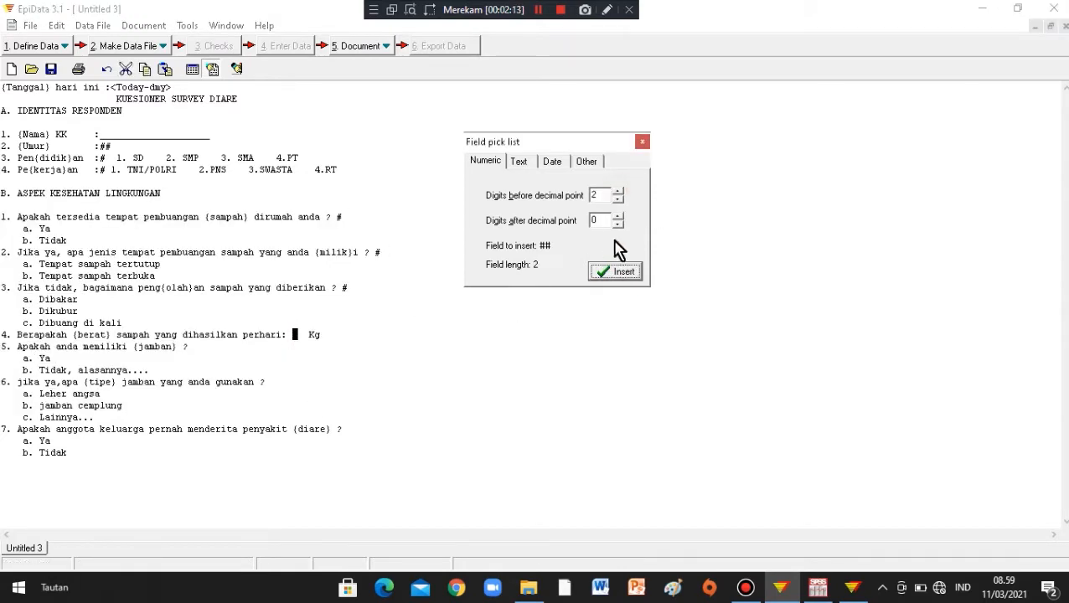
{"action": "left_click", "coordinate": [615, 271]}
{"action": "left_click", "coordinate": [188, 344]}
{"action": "left_click", "coordinate": [617, 198]}
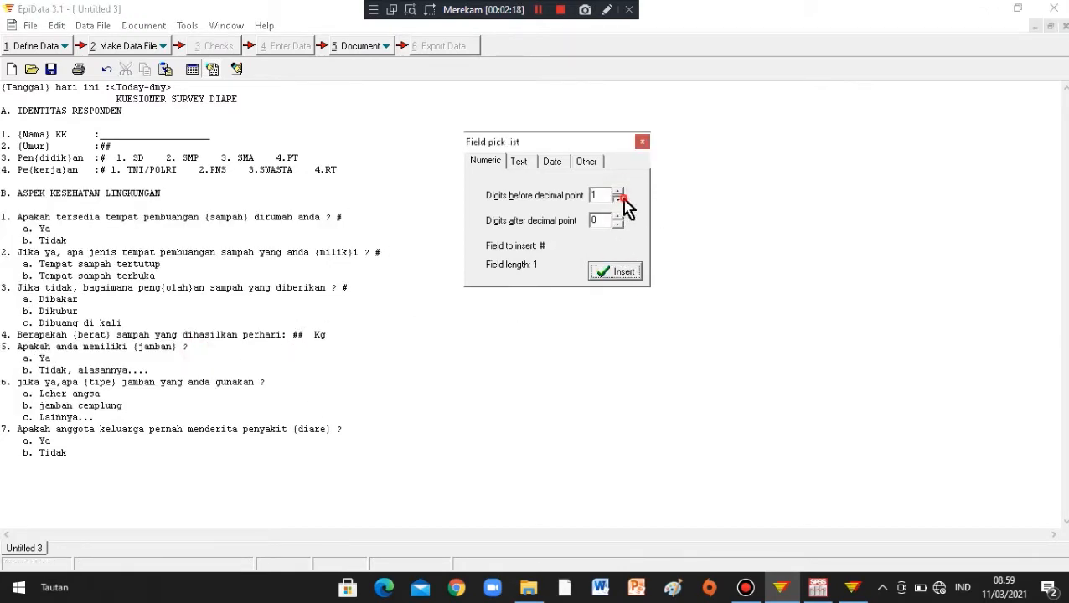
{"action": "left_click", "coordinate": [615, 272]}
- Replace the dots after "Tidak, alasannya" in question 5 with a text field of length 30
{"action": "left_click", "coordinate": [184, 368]}
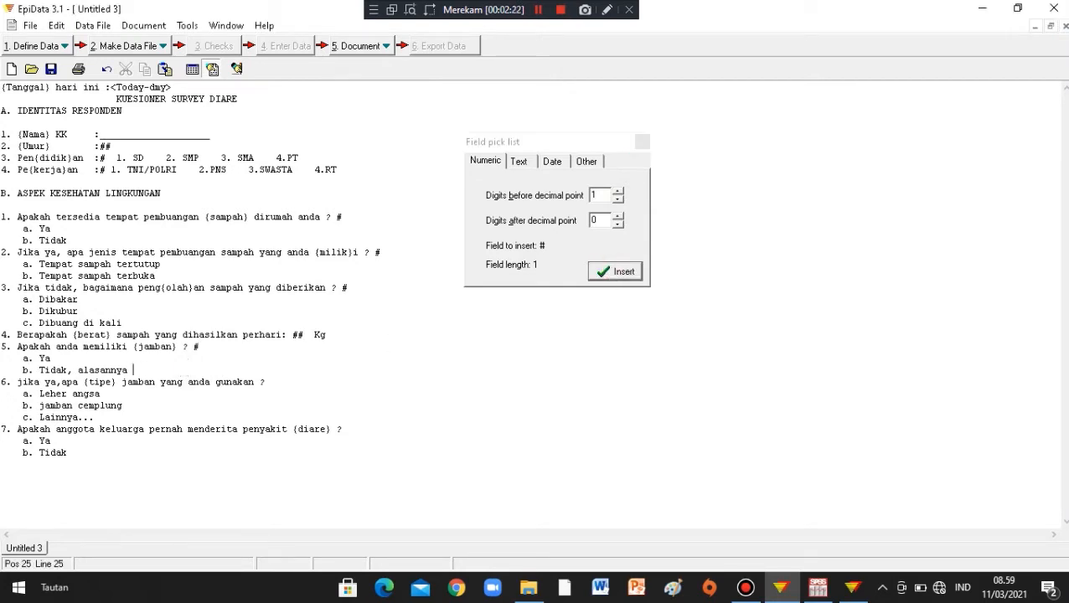
{"action": "left_click", "coordinate": [519, 161]}
{"action": "left_click", "coordinate": [555, 255]}
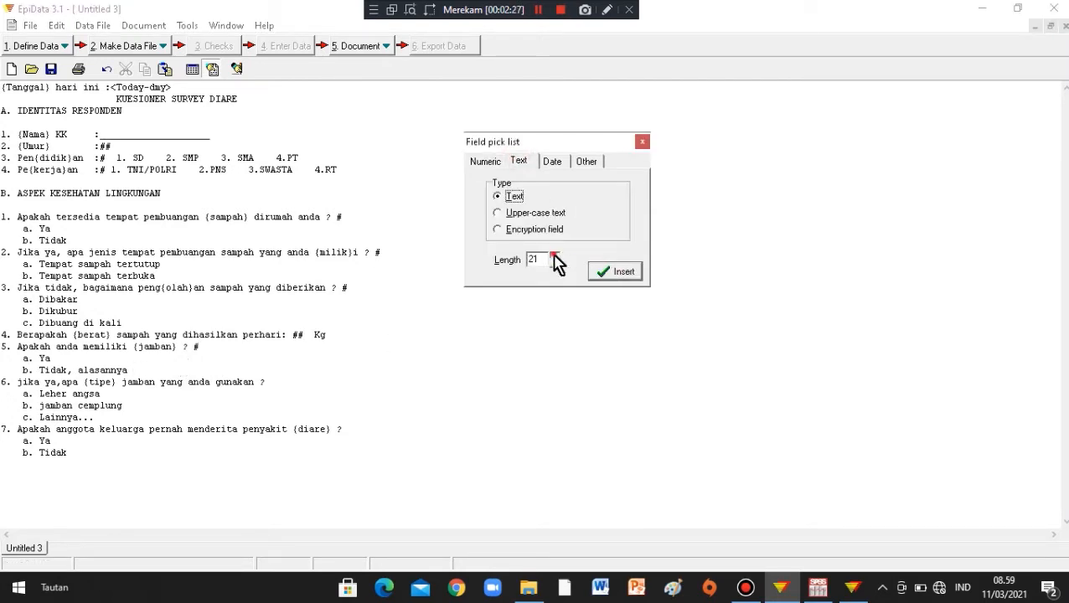
{"action": "left_click", "coordinate": [615, 271]}
- Insert a one-digit numeric field at the end of question 6
{"action": "left_click", "coordinate": [277, 382]}
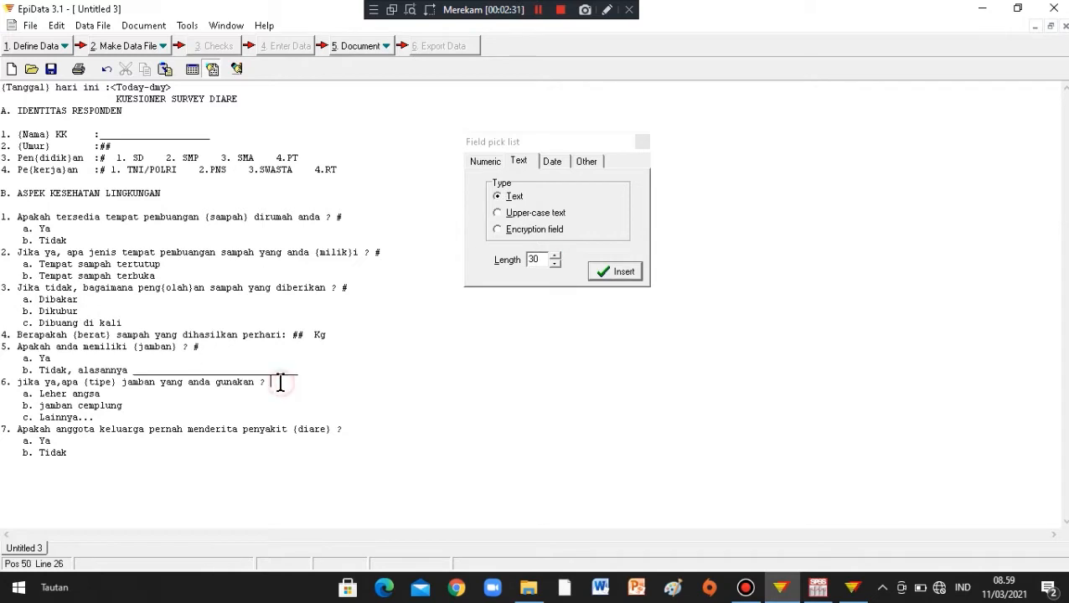
{"action": "left_click", "coordinate": [486, 160]}
{"action": "left_click", "coordinate": [614, 272]}
- Replace the dots after "Lainnya" in question 6 with a text field of length 30
{"action": "left_click", "coordinate": [169, 416]}
{"action": "key", "text": "BackSpace"}
{"action": "key", "text": "BackSpace"}
{"action": "key", "text": "BackSpace"}
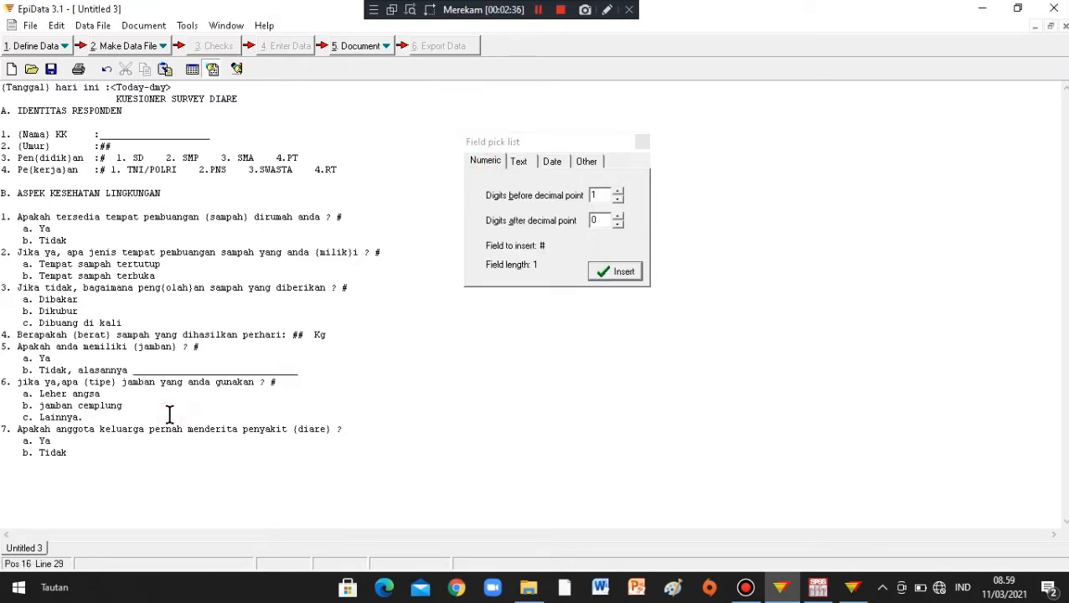
{"action": "left_click", "coordinate": [518, 162]}
{"action": "left_click", "coordinate": [302, 411]}
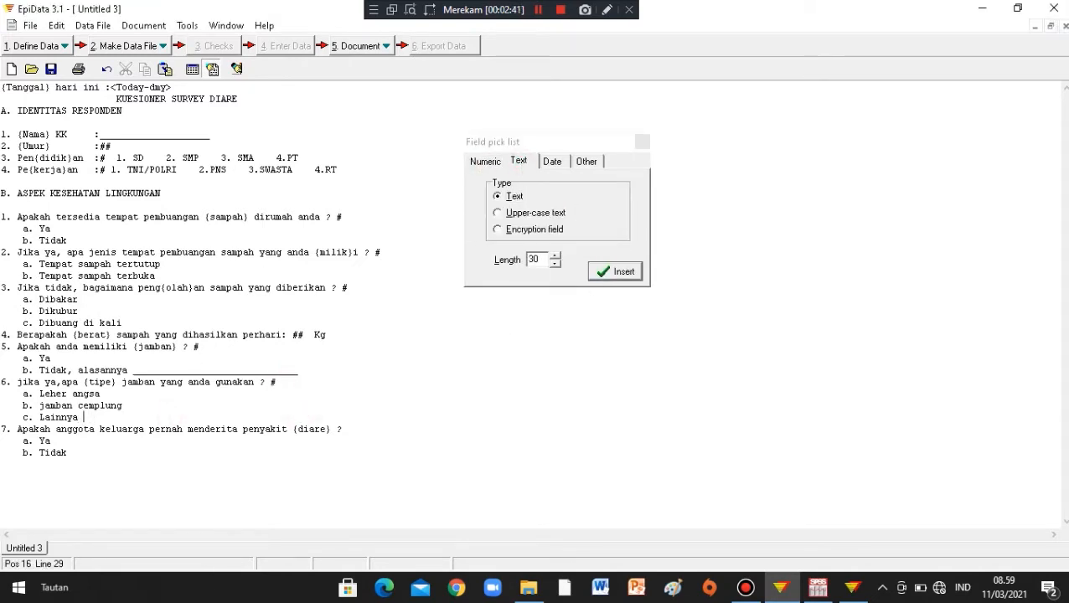
{"action": "left_click", "coordinate": [624, 271]}
- Insert a one-digit numeric field at the end of question 7 and close the field pick list
{"action": "left_click", "coordinate": [361, 432]}
{"action": "left_click", "coordinate": [485, 161]}
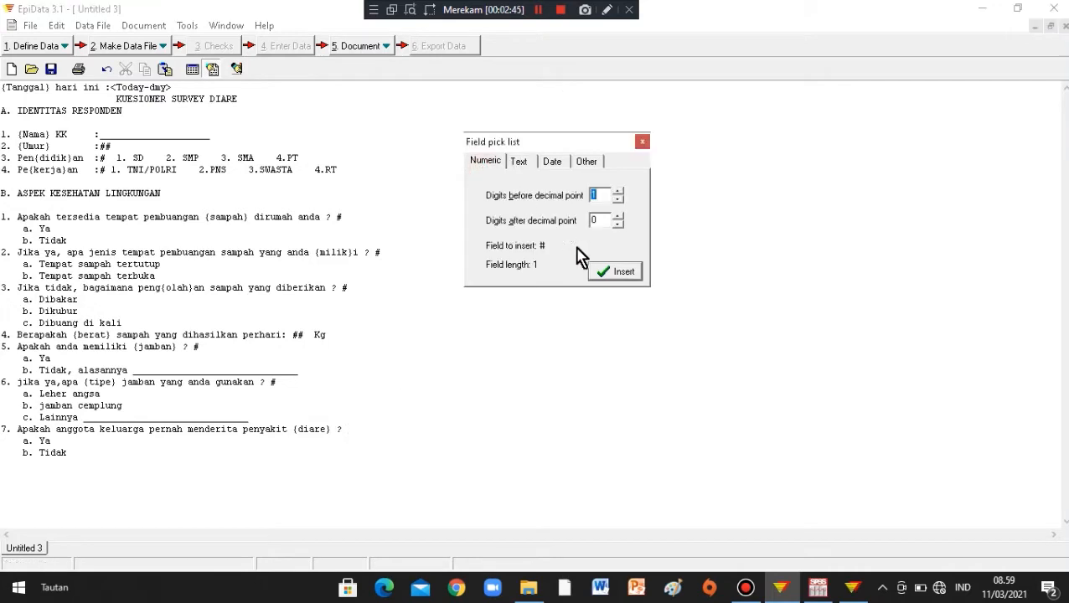
{"action": "left_click", "coordinate": [614, 271]}
{"action": "left_click", "coordinate": [541, 9]}
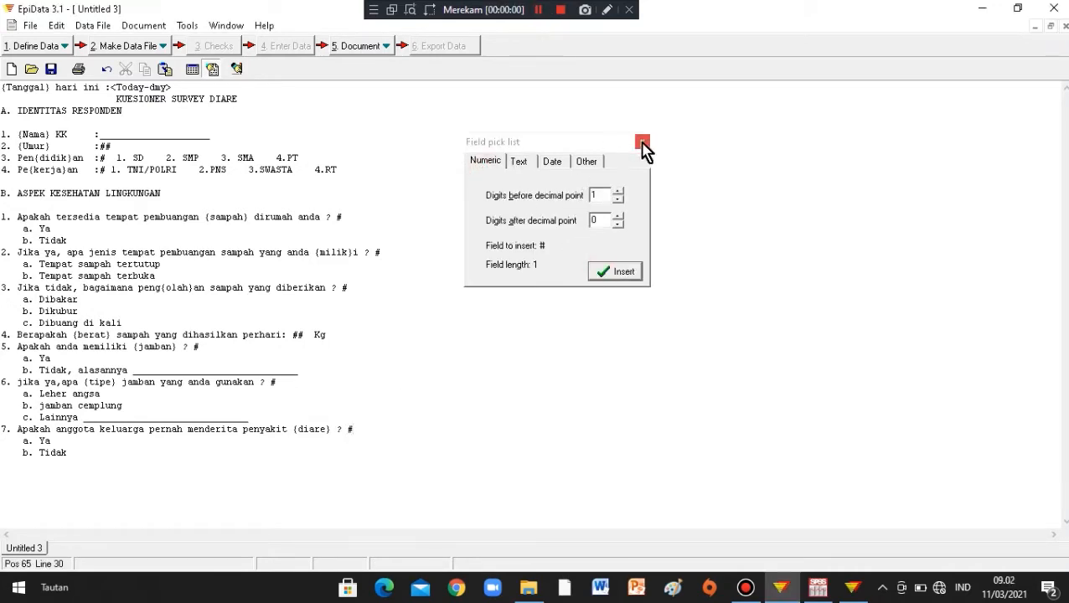
{"action": "left_click", "coordinate": [642, 142]}
- Preview the questionnaire as a data form and look through all its entry fields
{"action": "left_click", "coordinate": [158, 47]}
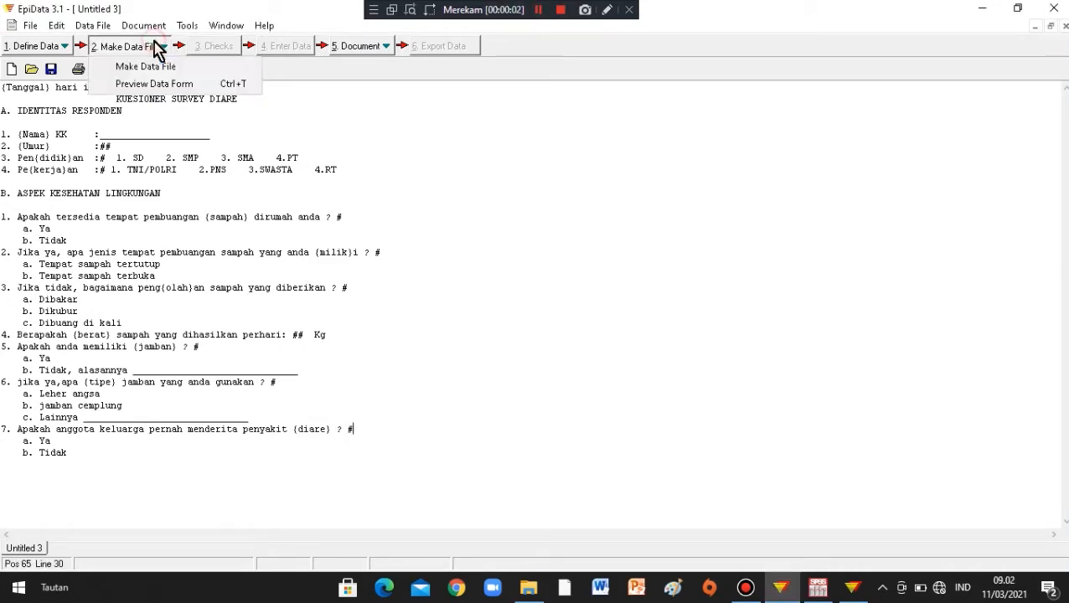
{"action": "left_click", "coordinate": [162, 86]}
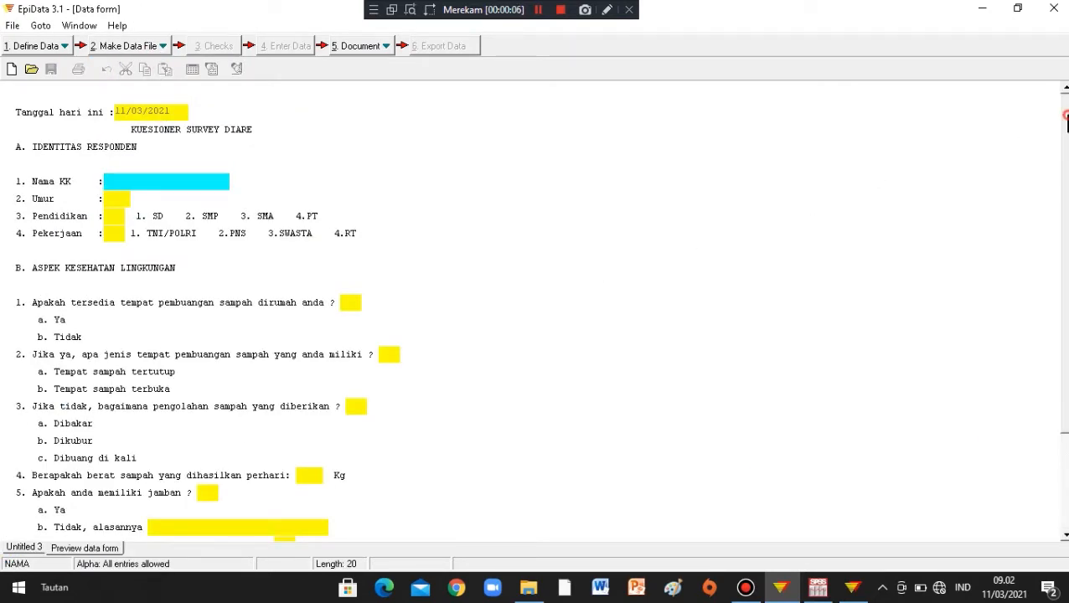
{"action": "scroll", "coordinate": [1066, 119], "scroll_direction": "down", "scroll_amount": 3}
{"action": "scroll", "coordinate": [1065, 226], "scroll_direction": "up", "scroll_amount": 3}
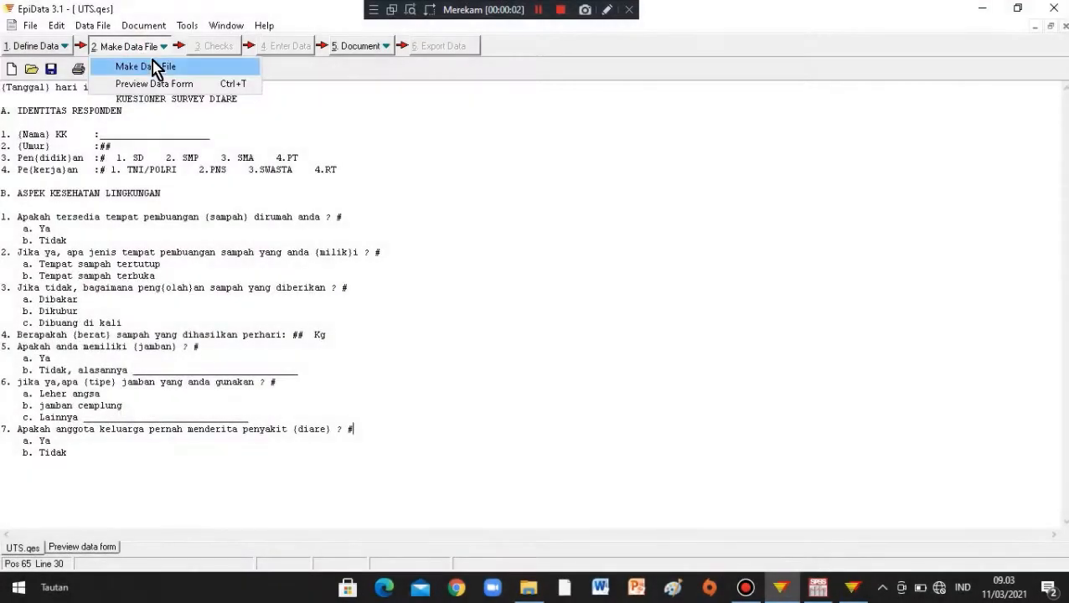
- Create the data file UTS.rec from UTS.qes, leaving the data file label empty
{"action": "left_click", "coordinate": [152, 66]}
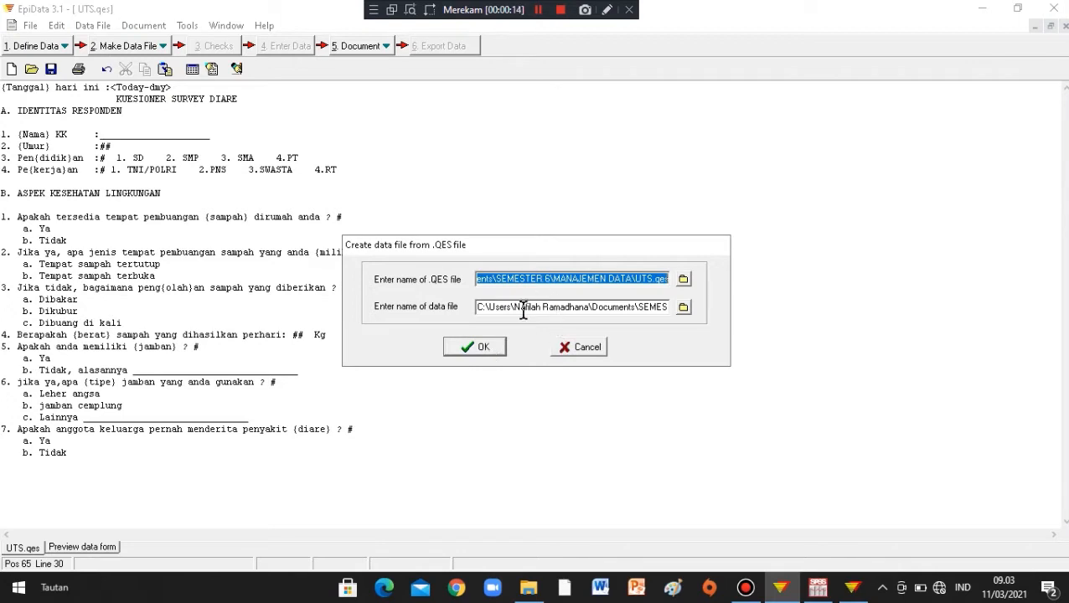
{"action": "left_click", "coordinate": [483, 347]}
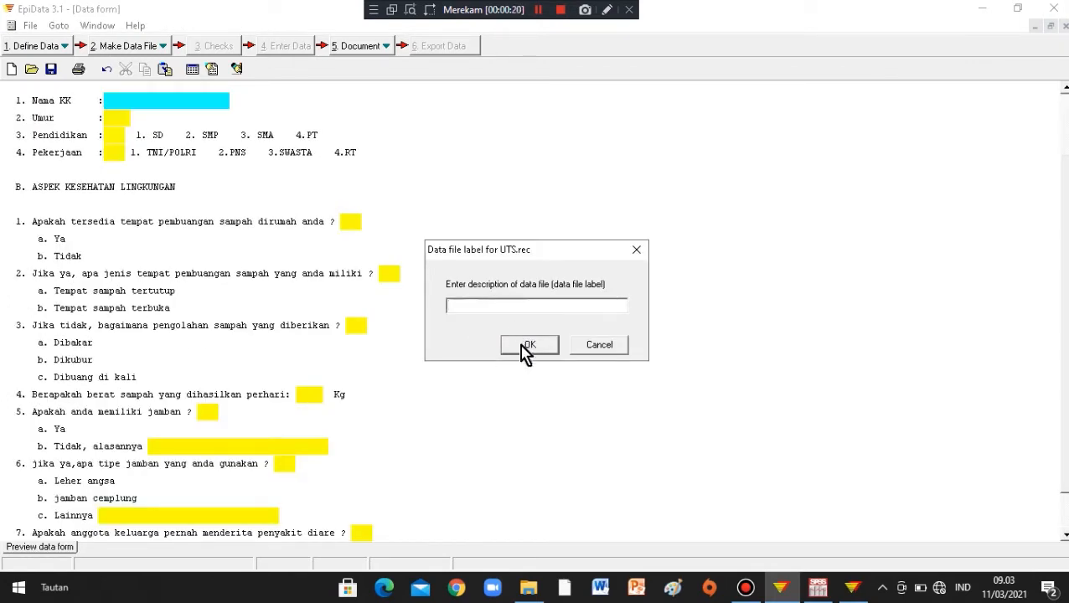
{"action": "left_click", "coordinate": [522, 350]}
{"action": "left_click", "coordinate": [534, 335]}
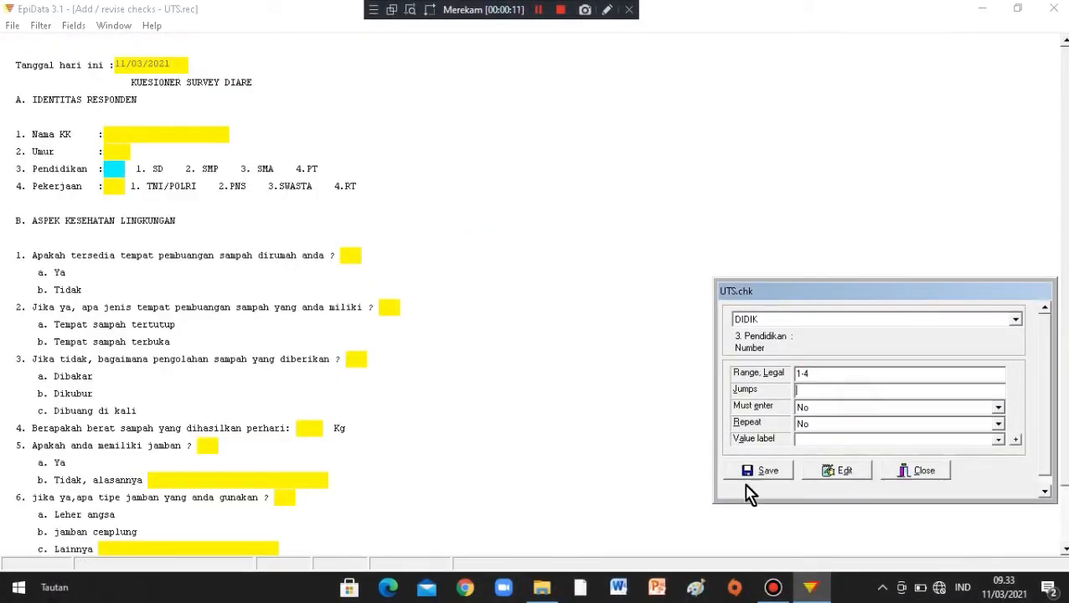
- Save the 1-4 range check for Pendidikan, and set and save a legal range of 1-4 for Pekerjaan
{"action": "left_click", "coordinate": [757, 471]}
{"action": "left_click", "coordinate": [115, 186]}
{"action": "left_click", "coordinate": [869, 374]}
{"action": "type", "text": "1-4"}
{"action": "left_click", "coordinate": [756, 472]}
- Give the SAMPAH field the legal range 1-2 and the jumps 1>MILIK,2>OLAH, and save the check
{"action": "left_click", "coordinate": [351, 256]}
{"action": "left_click", "coordinate": [869, 374]}
{"action": "type", "text": "1-"}
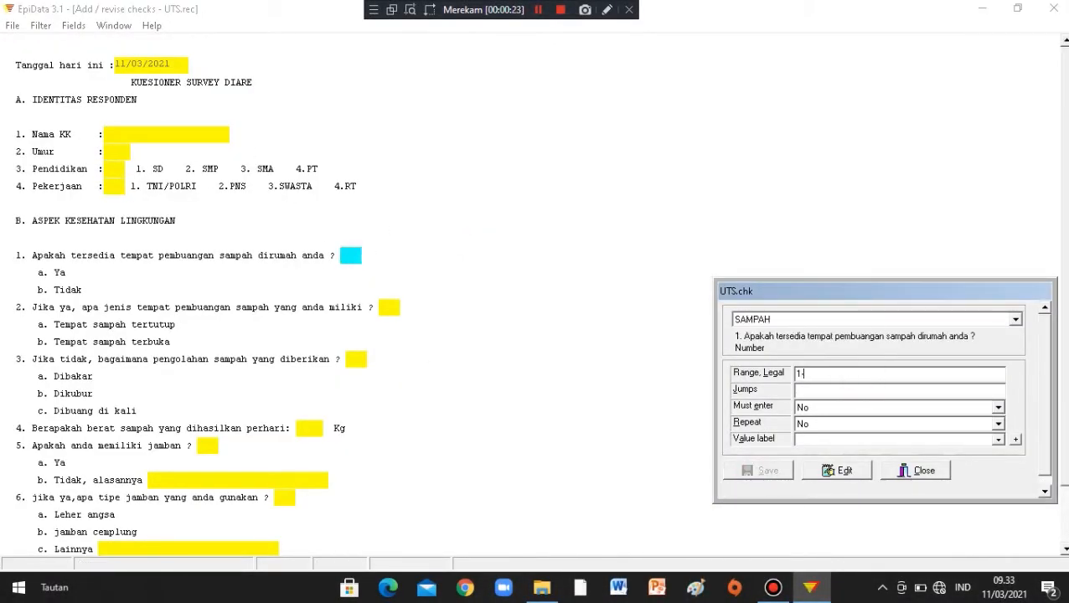
{"action": "type", "text": "2"}
{"action": "left_click", "coordinate": [837, 391]}
{"action": "type", "text": "1>MILIK,2>OLAH"}
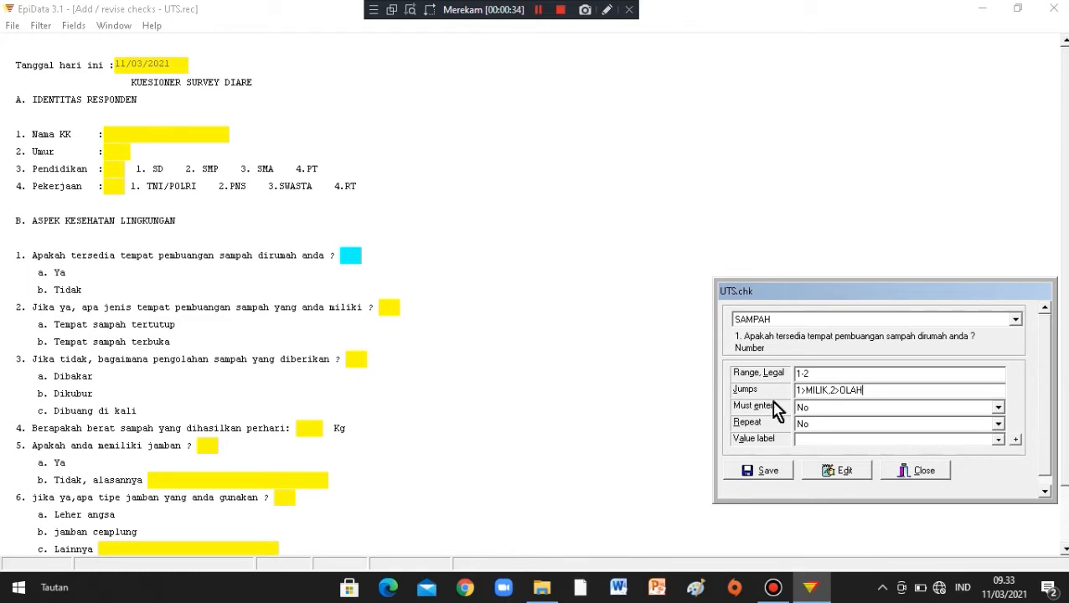
{"action": "left_click", "coordinate": [757, 472]}
- Give the MILIK field the legal range 1-2 and the jumps 1>BERAT,2>BERAT, and save the check
{"action": "left_click", "coordinate": [389, 308]}
{"action": "left_click", "coordinate": [858, 374]}
{"action": "type", "text": "1-2"}
{"action": "left_click", "coordinate": [856, 390]}
{"action": "type", "text": "1>"}
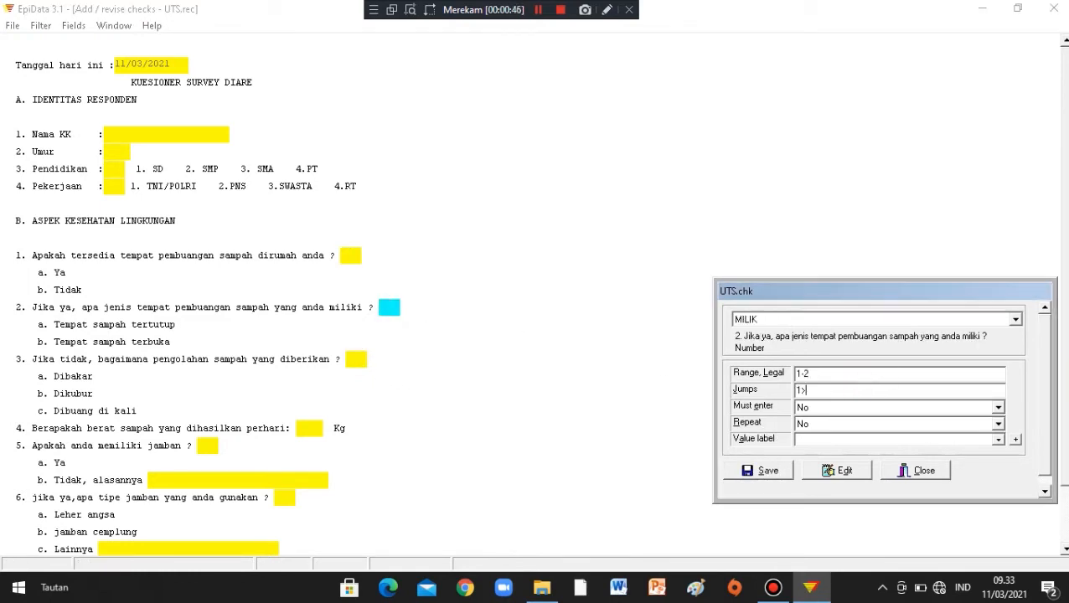
{"action": "type", "text": "BERAT,2>BERAT"}
{"action": "left_click", "coordinate": [758, 471]}
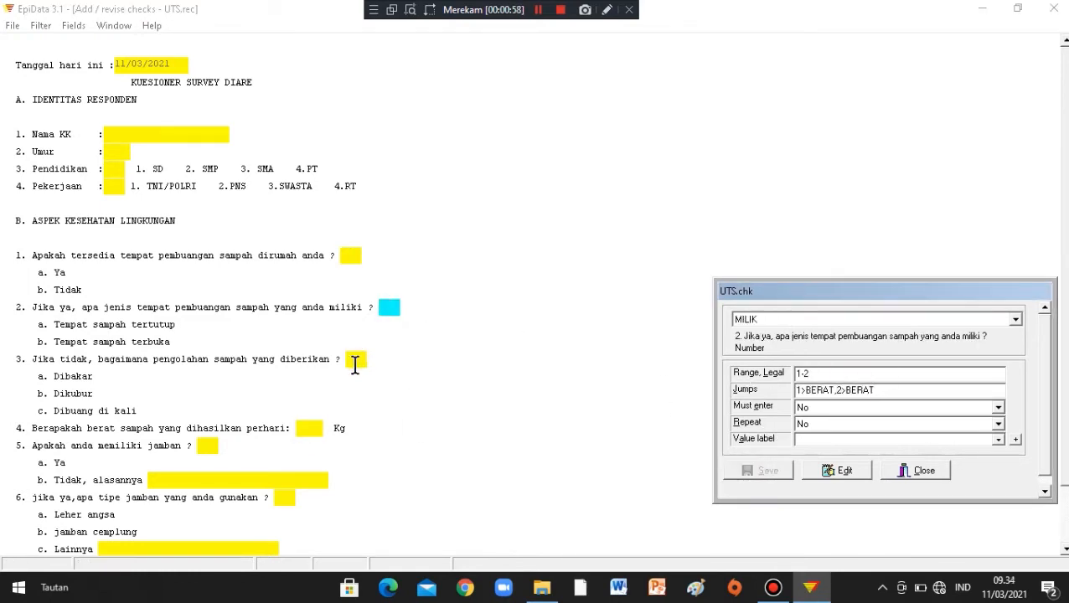
- Set the legal range of the OLAH field to 1-3 and save the check
{"action": "left_click", "coordinate": [355, 366]}
{"action": "left_click", "coordinate": [841, 374]}
{"action": "type", "text": "1-3"}
{"action": "left_click", "coordinate": [758, 471]}
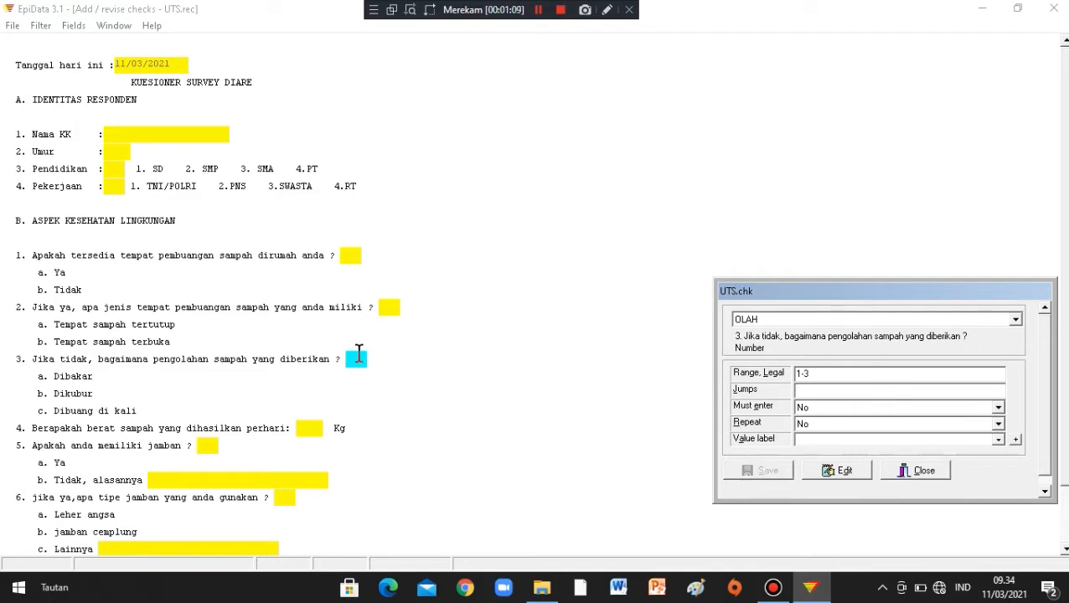
- Give the JAMBAN field the legal range 1-2 and the jumps 1>TIPE,2>DIARE, and save the check
{"action": "left_click", "coordinate": [312, 426]}
{"action": "left_click", "coordinate": [207, 445]}
{"action": "left_click", "coordinate": [834, 371]}
{"action": "type", "text": "1-2"}
{"action": "left_click", "coordinate": [831, 391]}
{"action": "type", "text": "1>"}
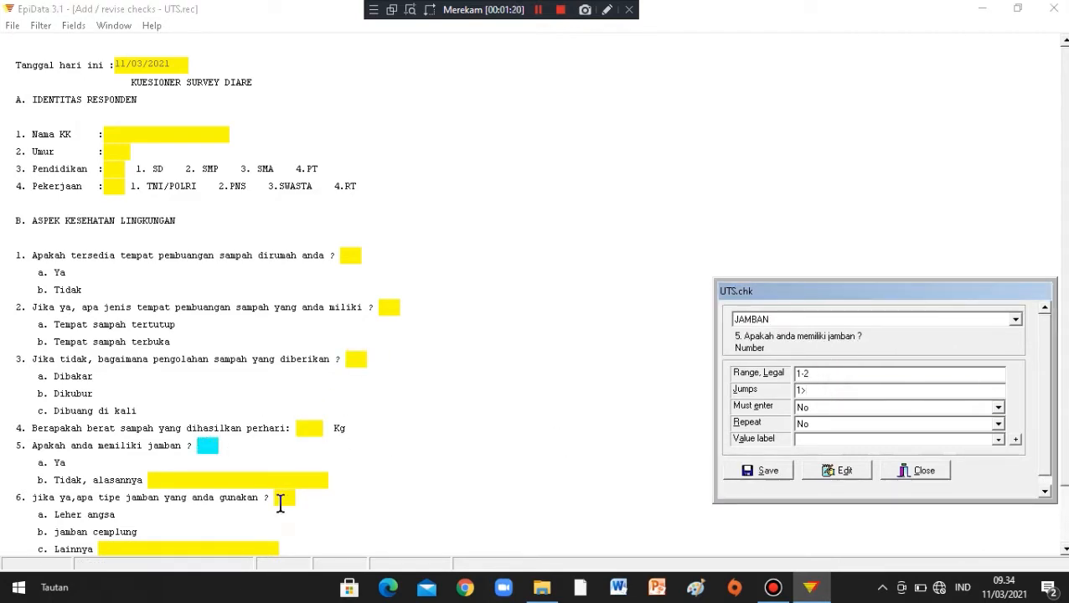
{"action": "type", "text": "TIPE,2>DIARE"}
{"action": "scroll", "coordinate": [281, 502], "scroll_direction": "down", "scroll_amount": 2}
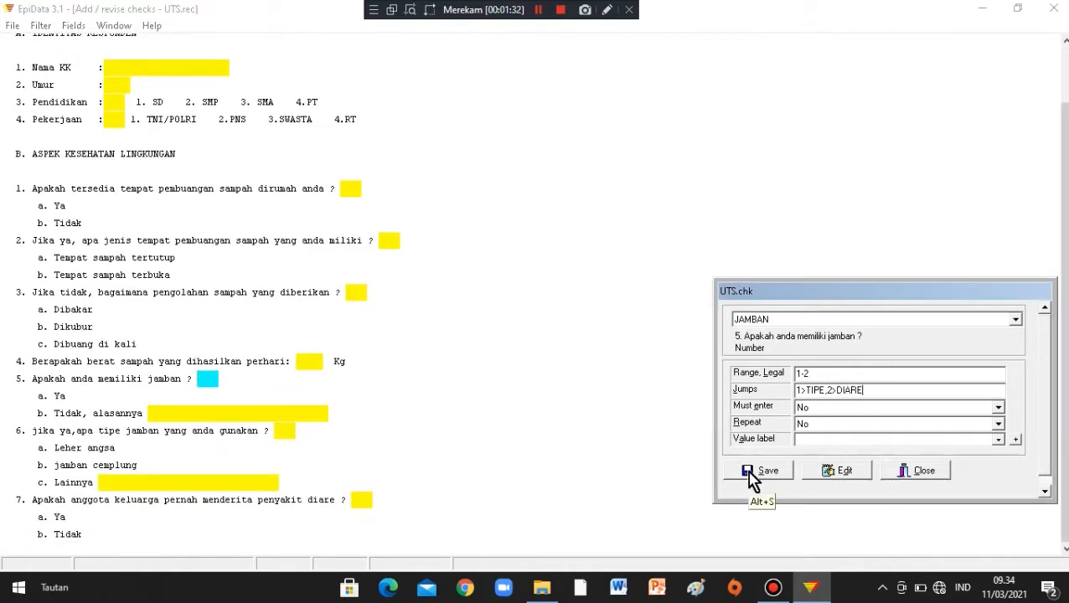
{"action": "left_click", "coordinate": [752, 473]}
- Give the TIPE field the legal range 1-3 and the jumps 1>DIARE,2>DIARE,3>DIARE, and save the check
{"action": "left_click", "coordinate": [290, 431]}
{"action": "left_click", "coordinate": [823, 377]}
{"action": "type", "text": "1-3"}
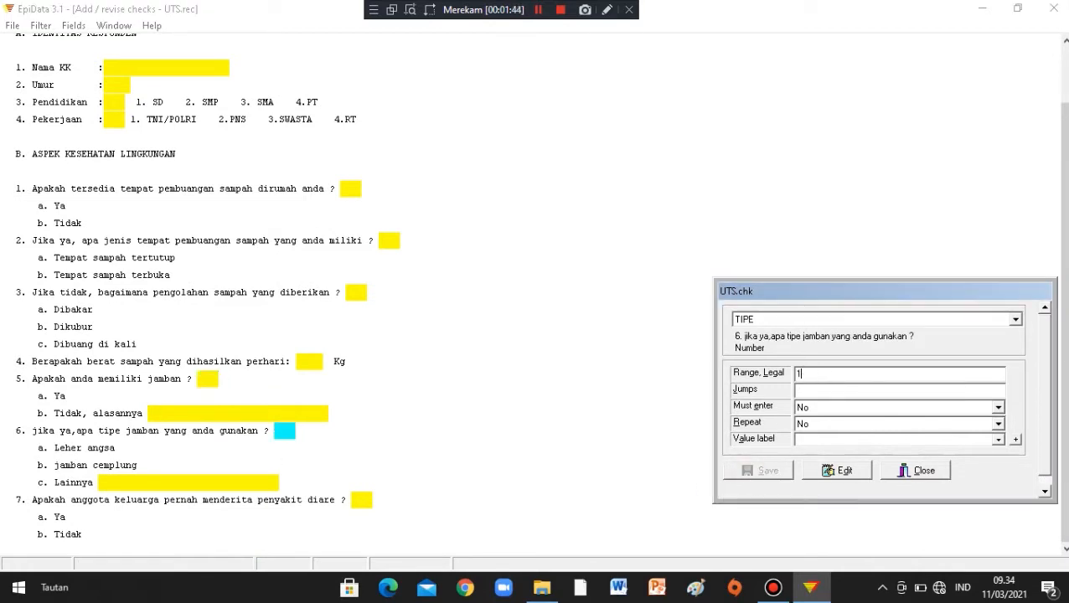
{"action": "left_click", "coordinate": [828, 389]}
{"action": "type", "text": "1>DIARE,2>DIARE,3>DIARE"}
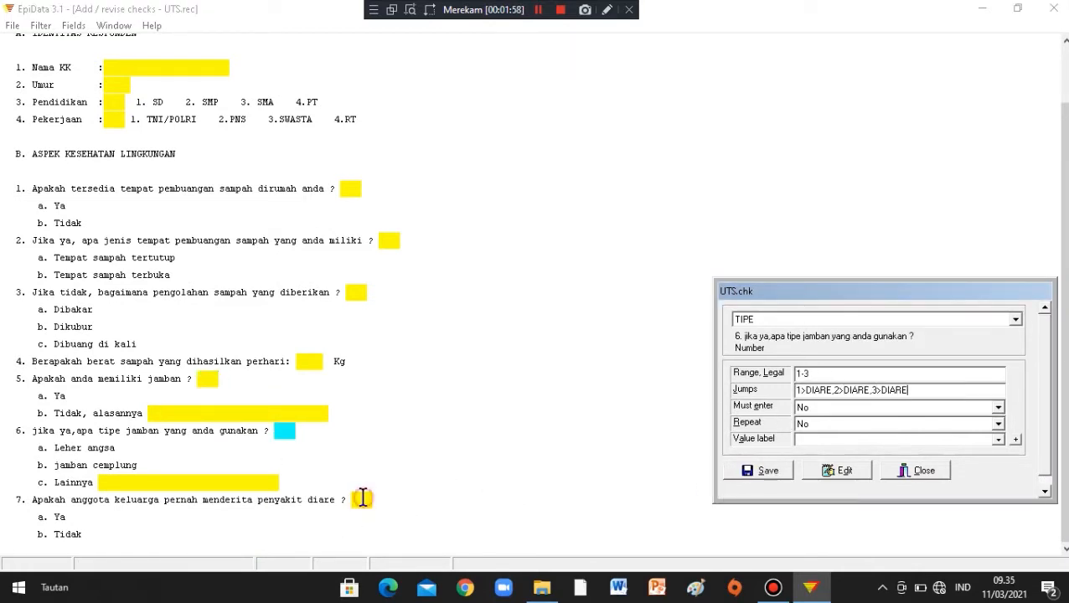
{"action": "key", "text": "alt+s"}
- Step through the form's fields from Nama KK to question 7 to review their checks
{"action": "left_click", "coordinate": [17, 26]}
{"action": "left_click", "coordinate": [180, 72]}
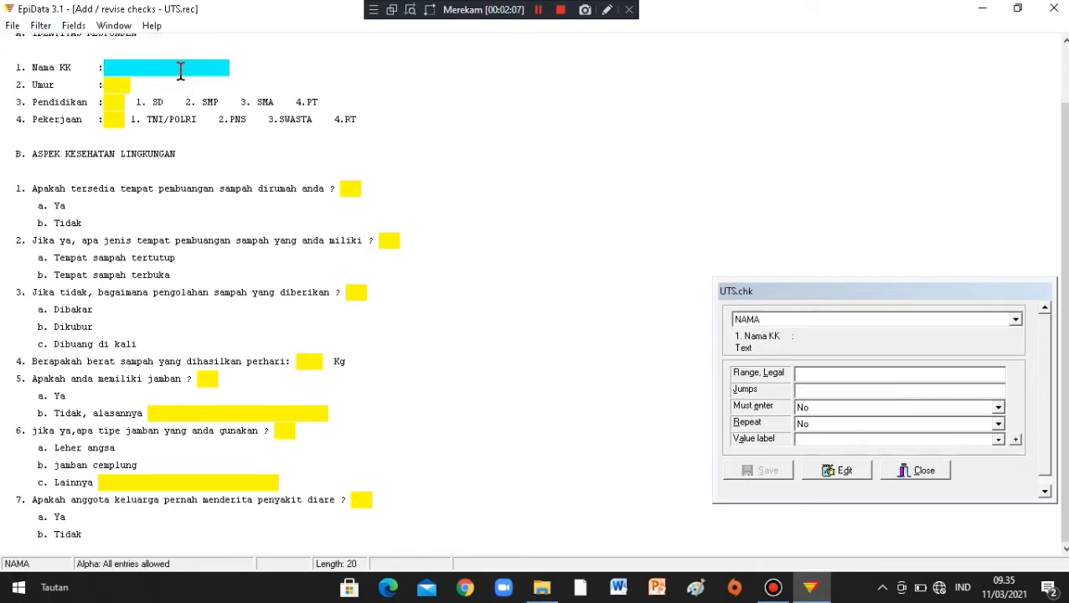
{"action": "key", "text": "Return"}
{"action": "key", "text": "Return"}
{"action": "key", "text": "Return"}
{"action": "key", "text": "Return"}
{"action": "key", "text": "Return"}
{"action": "key", "text": "Return"}
{"action": "key", "text": "Return"}
{"action": "key", "text": "Return"}
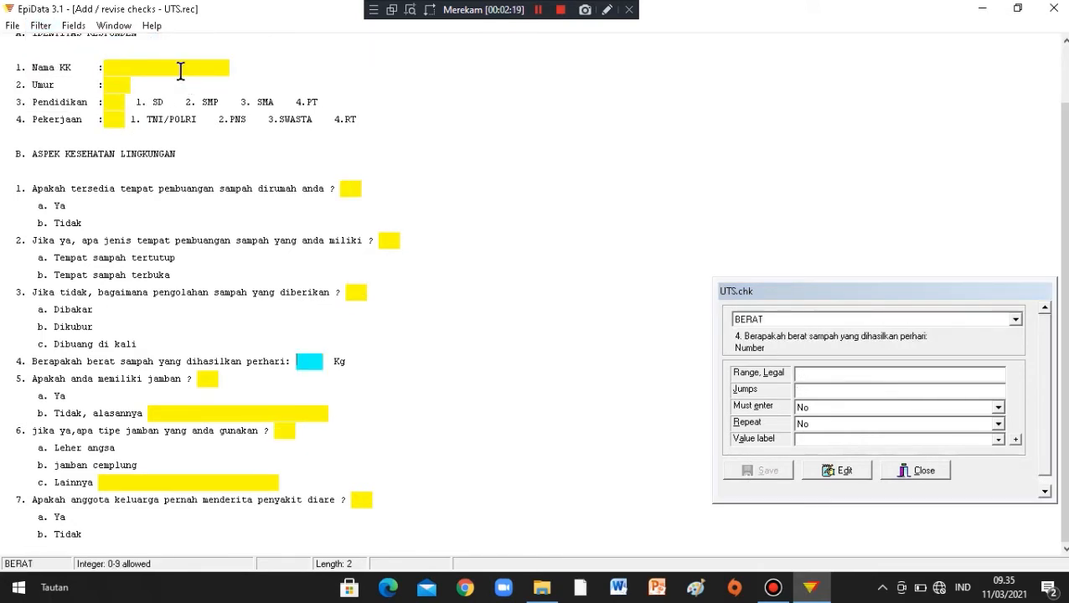
{"action": "key", "text": "Return"}
{"action": "key", "text": "Return"}
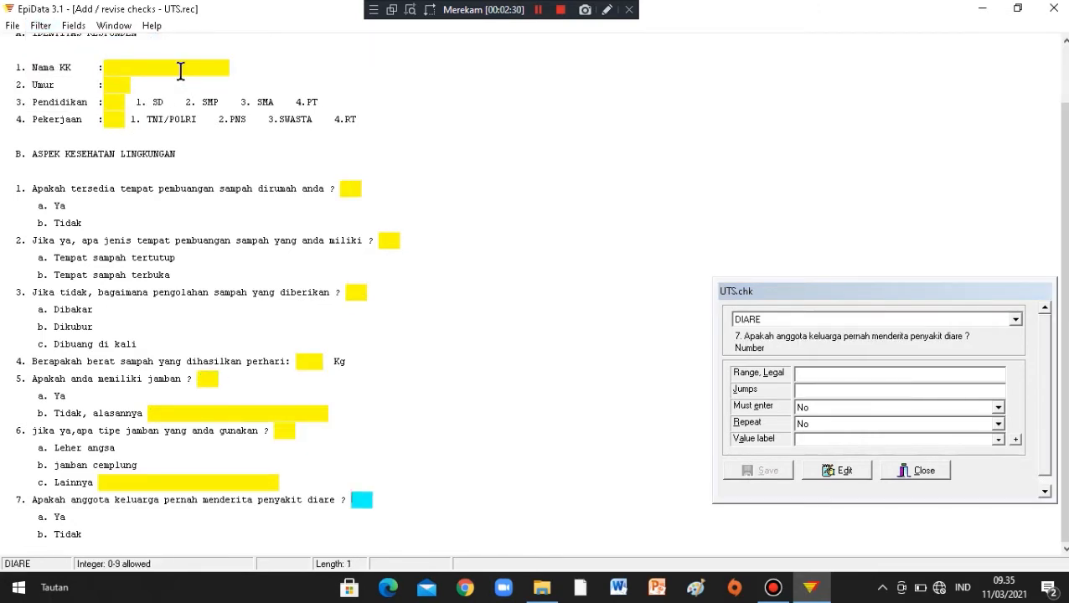
- Set the legal range of the DIARE field to 1-2, save the check and close the form
{"action": "left_click", "coordinate": [538, 9]}
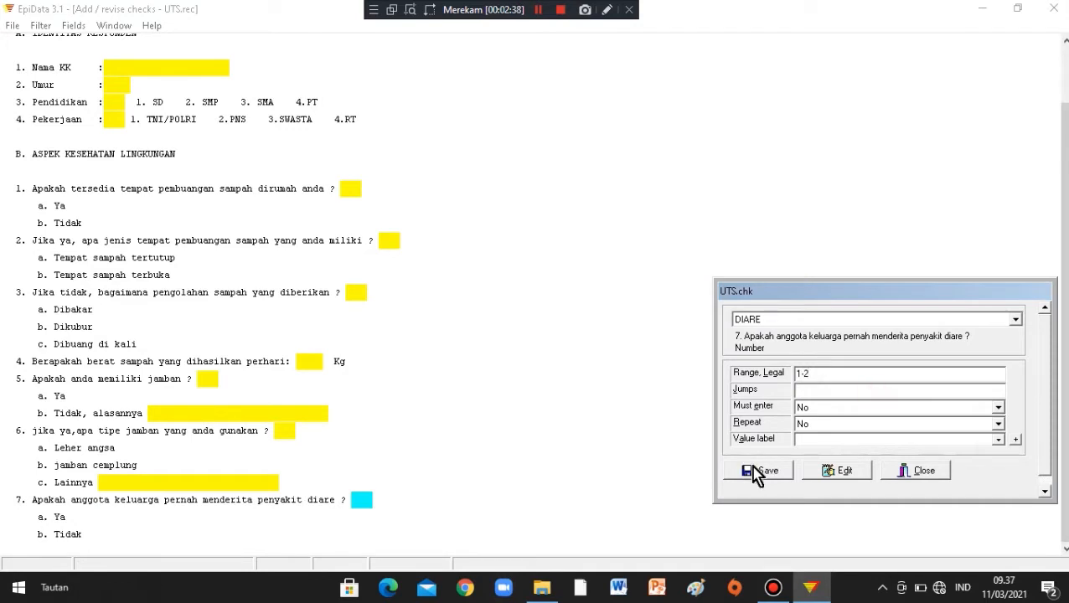
{"action": "left_click", "coordinate": [15, 29]}
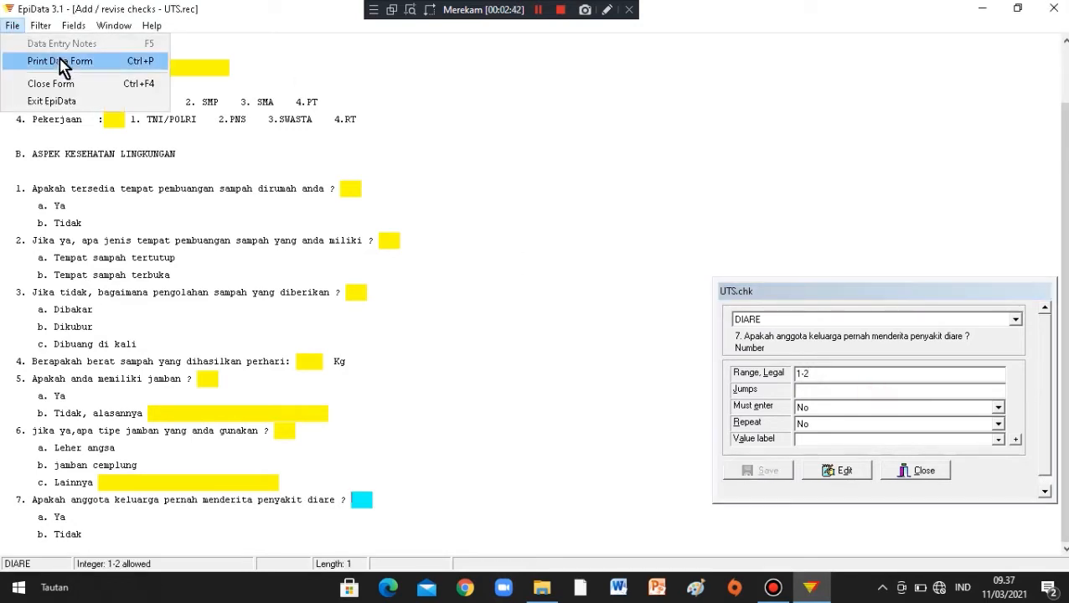
{"action": "left_click", "coordinate": [80, 89]}
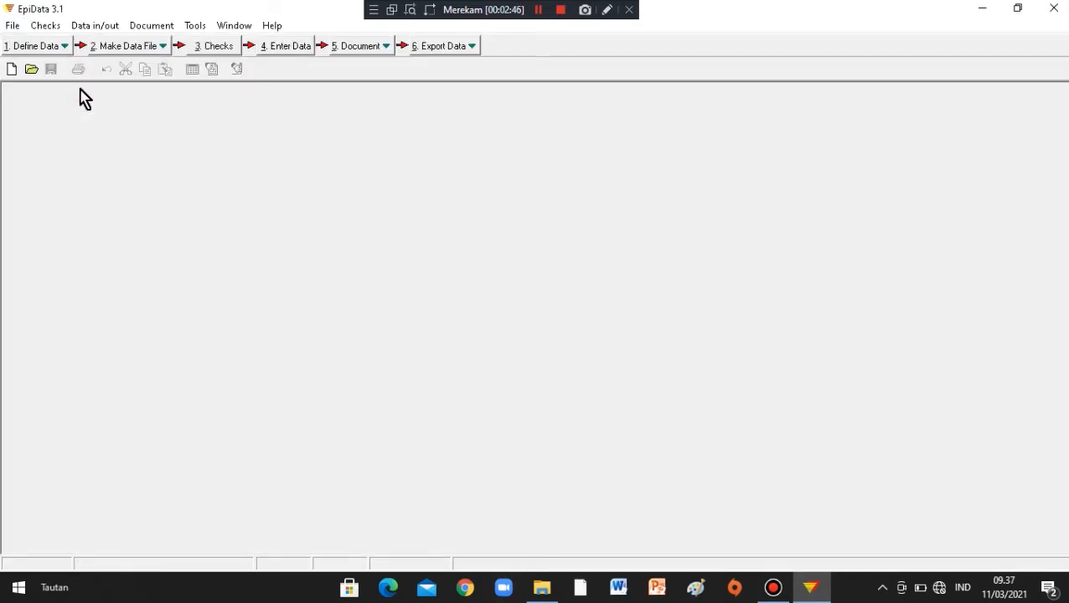
- Open the UTS data file for data entry and fill in the respondent's name and the Umur value 25
{"action": "left_click", "coordinate": [285, 46]}
{"action": "double_click", "coordinate": [437, 233]}
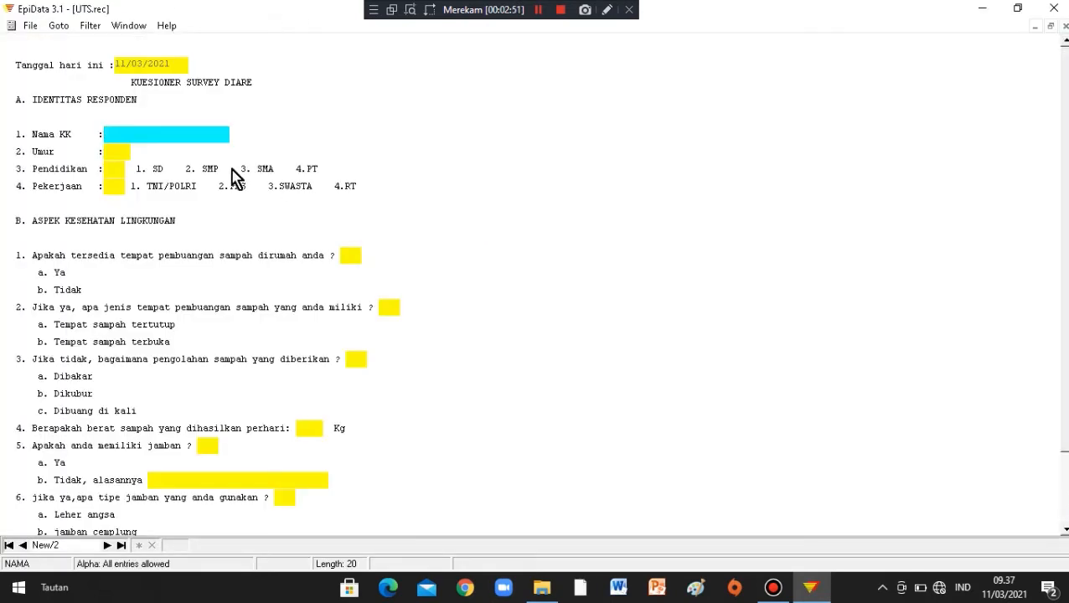
{"action": "type", "text": "ALI"}
{"action": "key", "text": "Return"}
{"action": "type", "text": "25"}
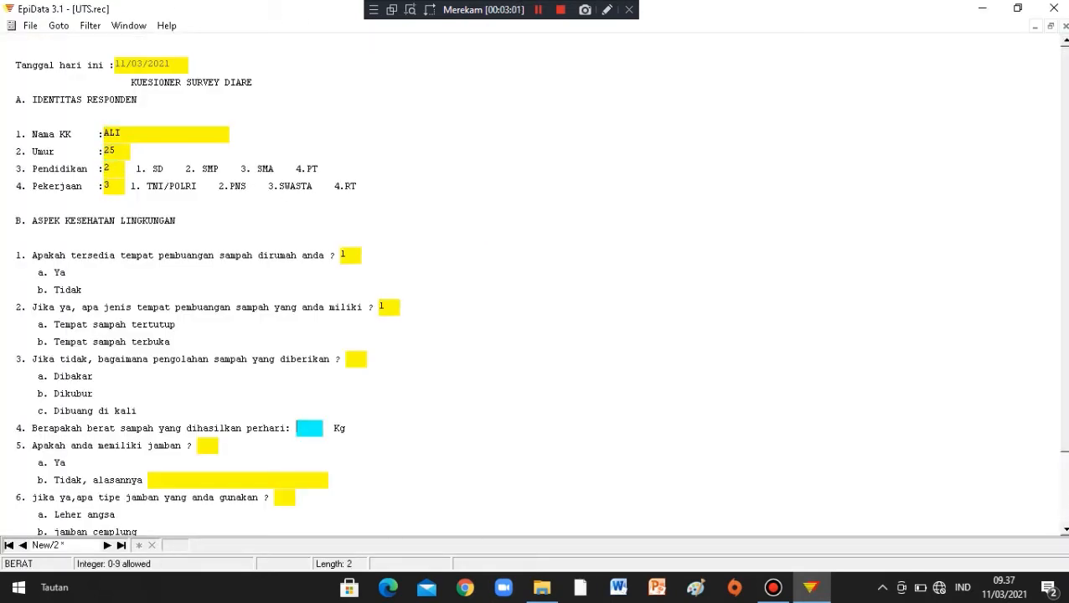
- Enter Pendidikan 2, Pekerjaan 3, 1 for questions 1, 2, 5, 6 and 7, and a waste weight of 3 kg, and save the record
{"action": "type", "text": "23113"}
{"action": "key", "text": "Return"}
{"action": "type", "text": "111"}
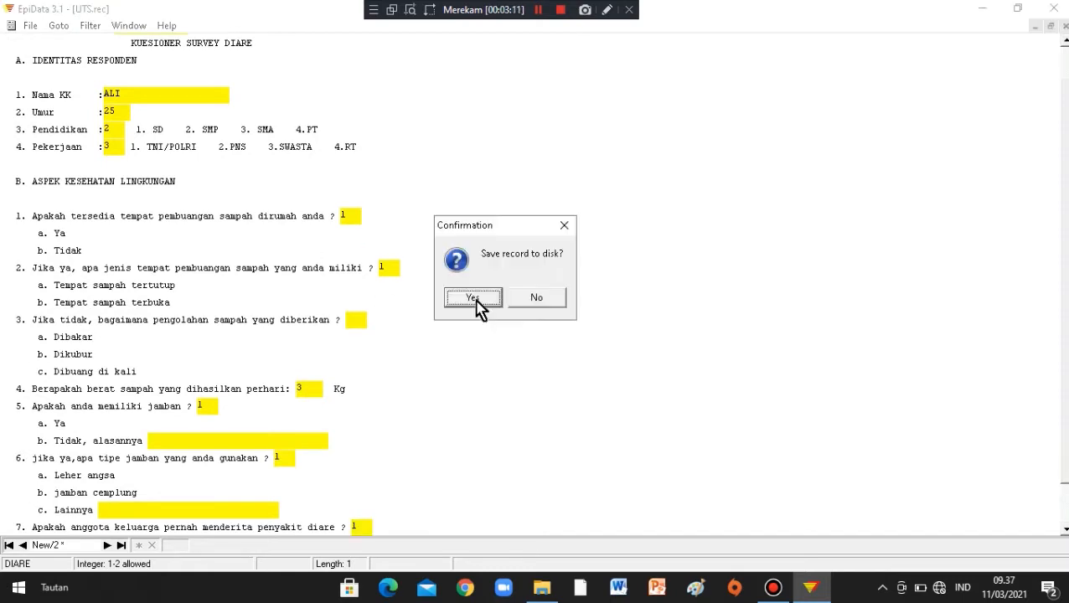
{"action": "left_click", "coordinate": [475, 299]}
- Save a record with the respondent's name, UMUR 40, DIDIK 2, KERJA 2, SAMPAH 2, OLAH 3, BERAT 5, JAMBAN 2 and DIARE 1
{"action": "type", "text": "AMIR"}
{"action": "key", "text": "Return"}
{"action": "type", "text": "40"}
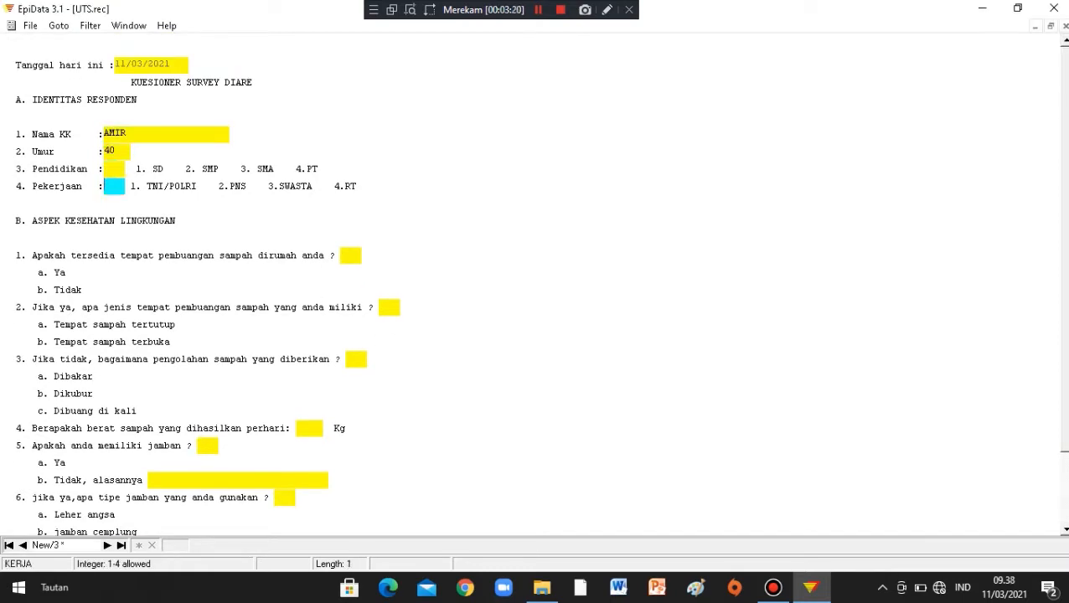
{"action": "type", "text": "22235"}
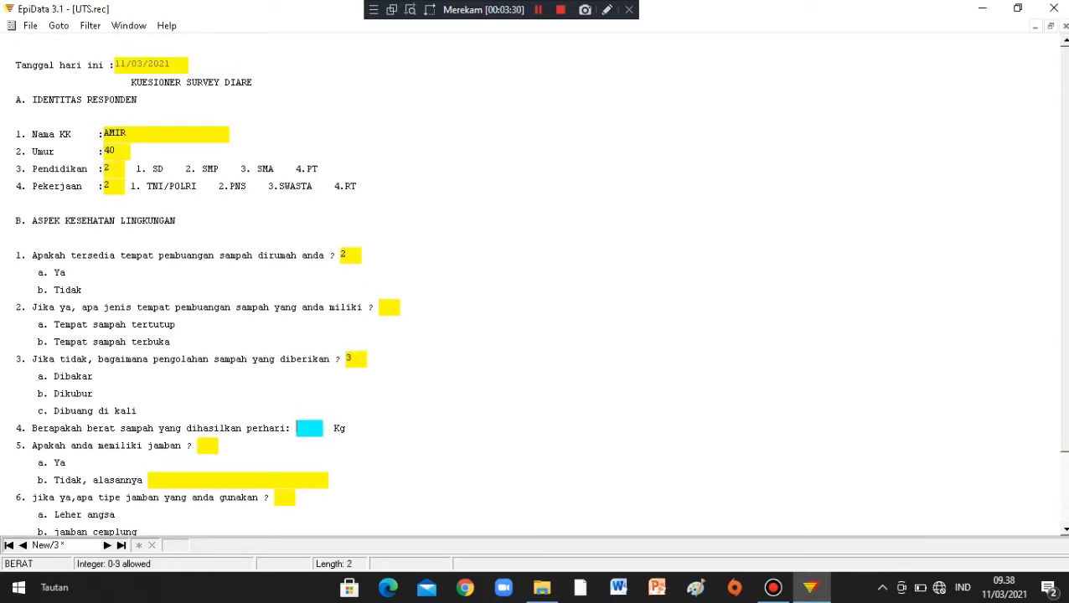
{"action": "type", "text": "111"}
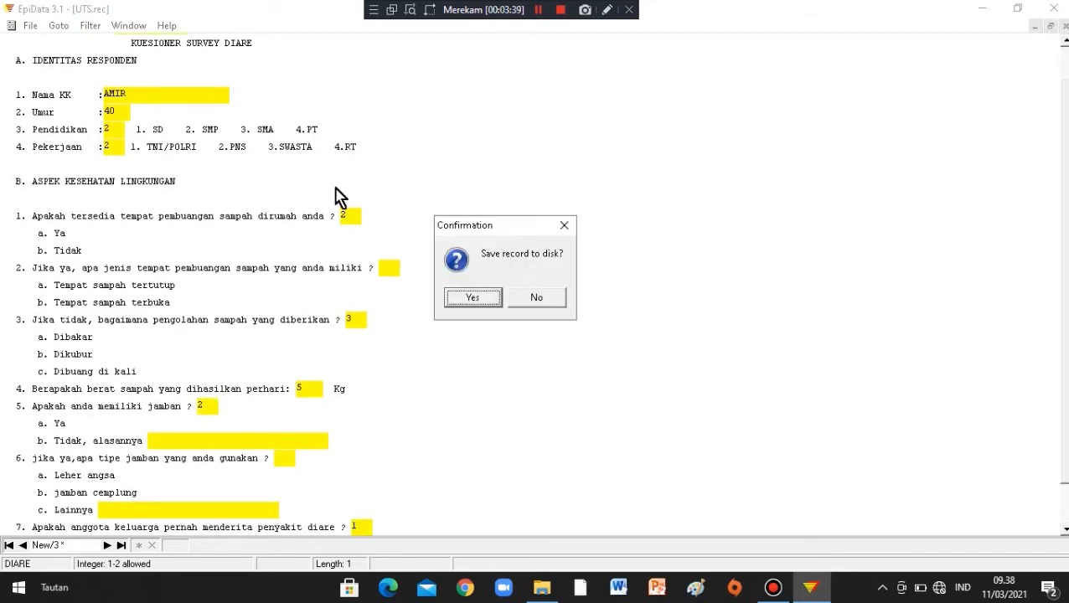
{"action": "key", "text": "Return"}
{"action": "left_click", "coordinate": [538, 10]}
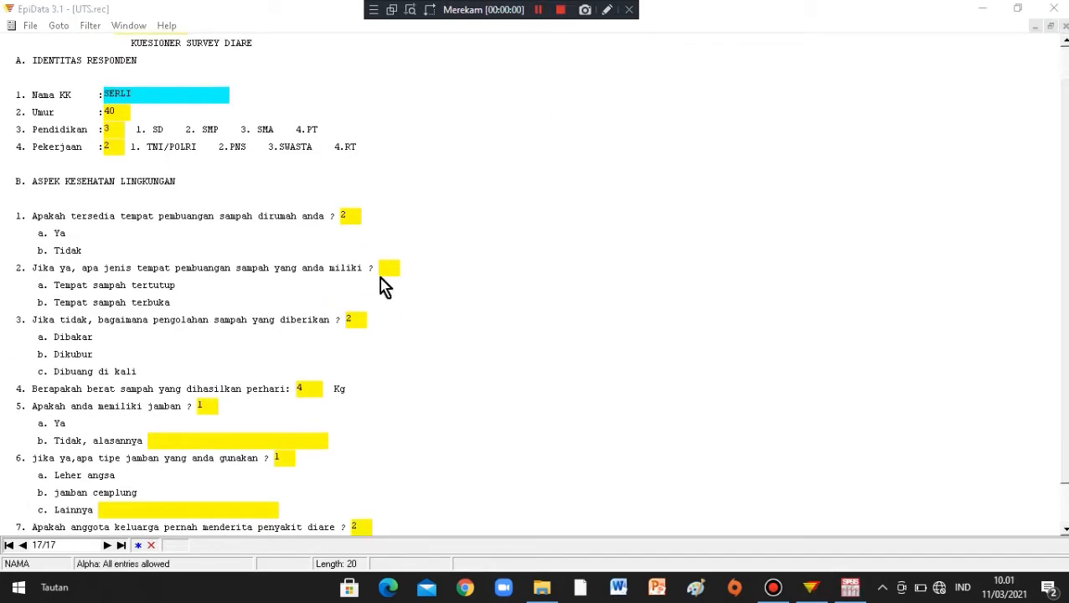
- Close the data entry form and export records 3 to 17 of the UTS data file to SPSS with all fields
{"action": "left_click", "coordinate": [35, 28]}
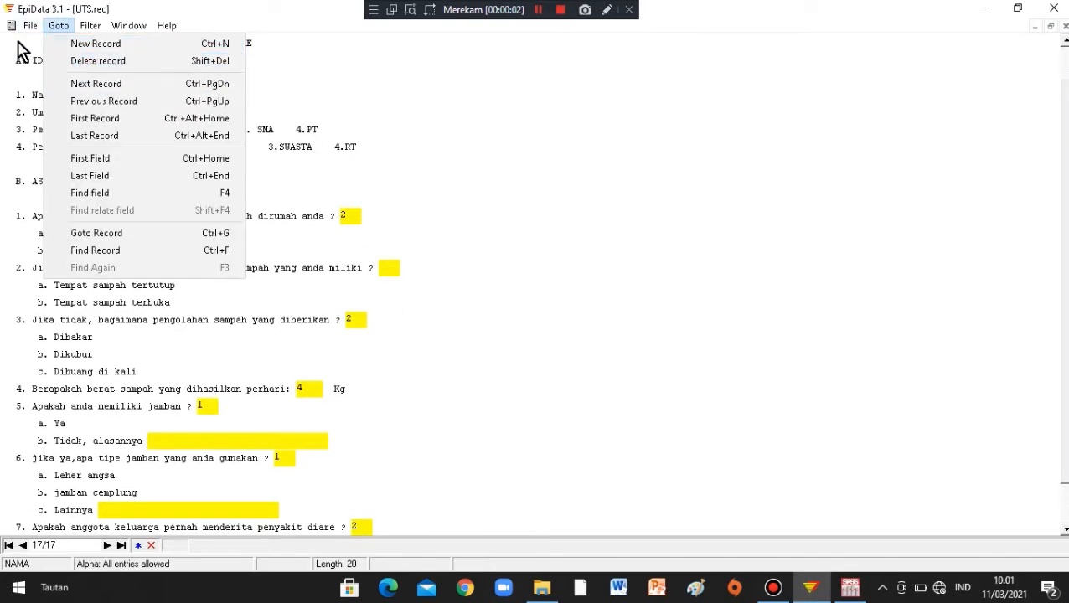
{"action": "left_click", "coordinate": [63, 86]}
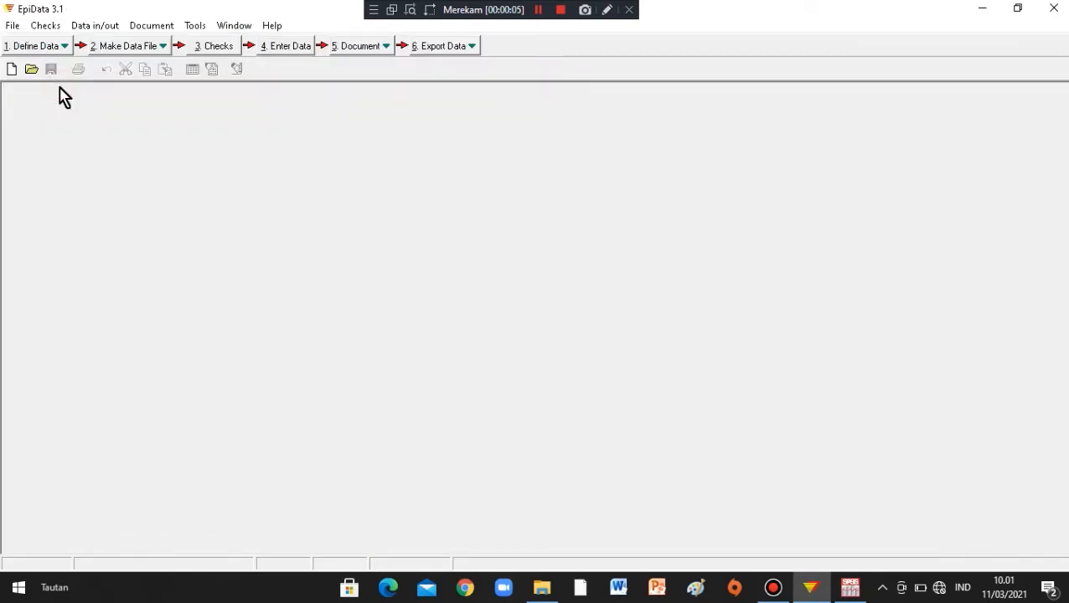
{"action": "left_click", "coordinate": [444, 46]}
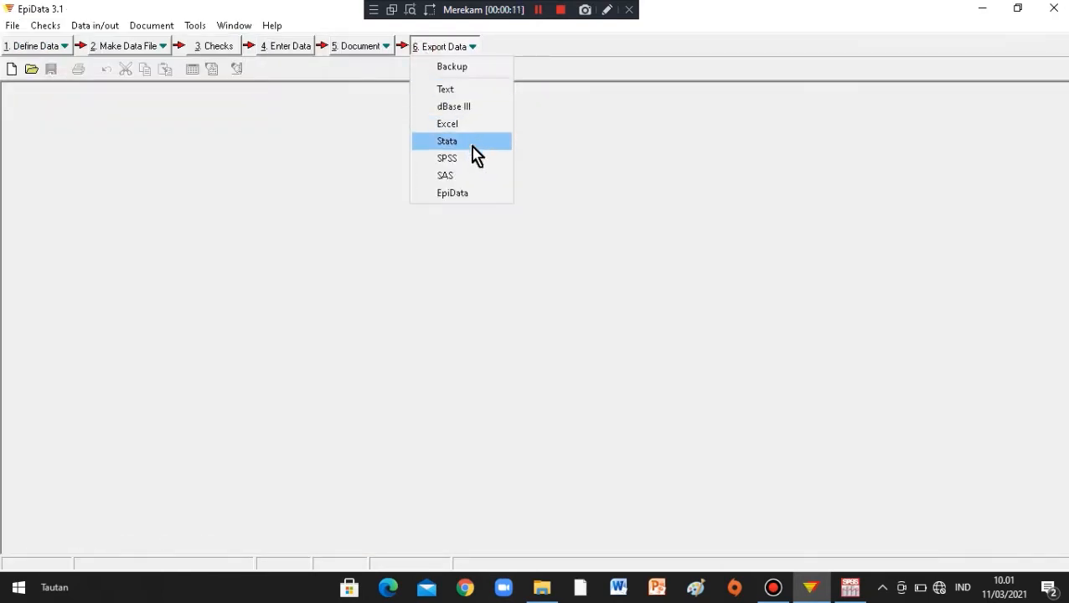
{"action": "left_click", "coordinate": [472, 165]}
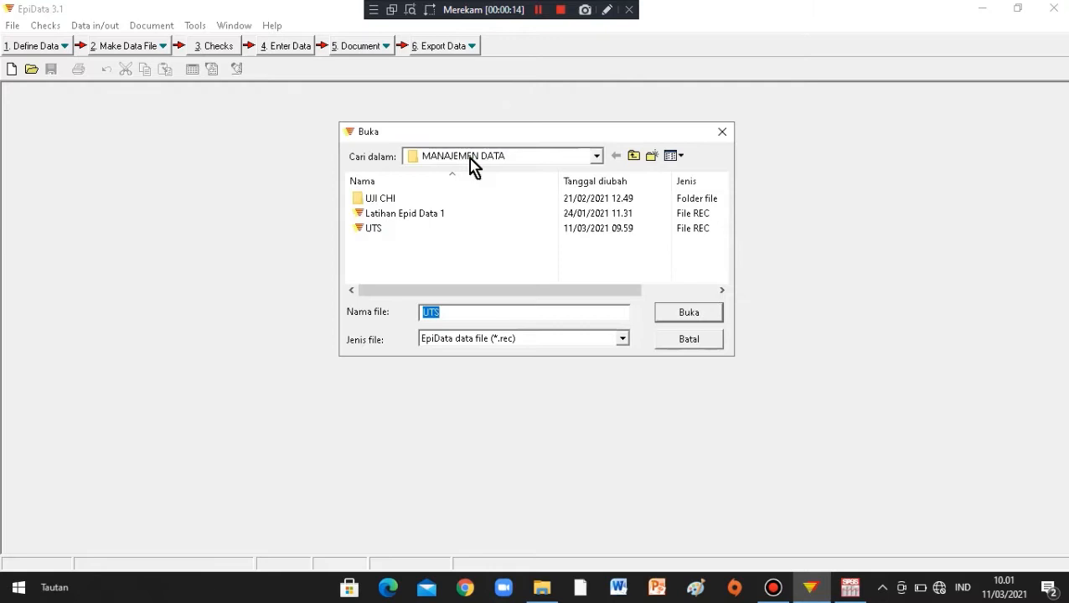
{"action": "double_click", "coordinate": [424, 228]}
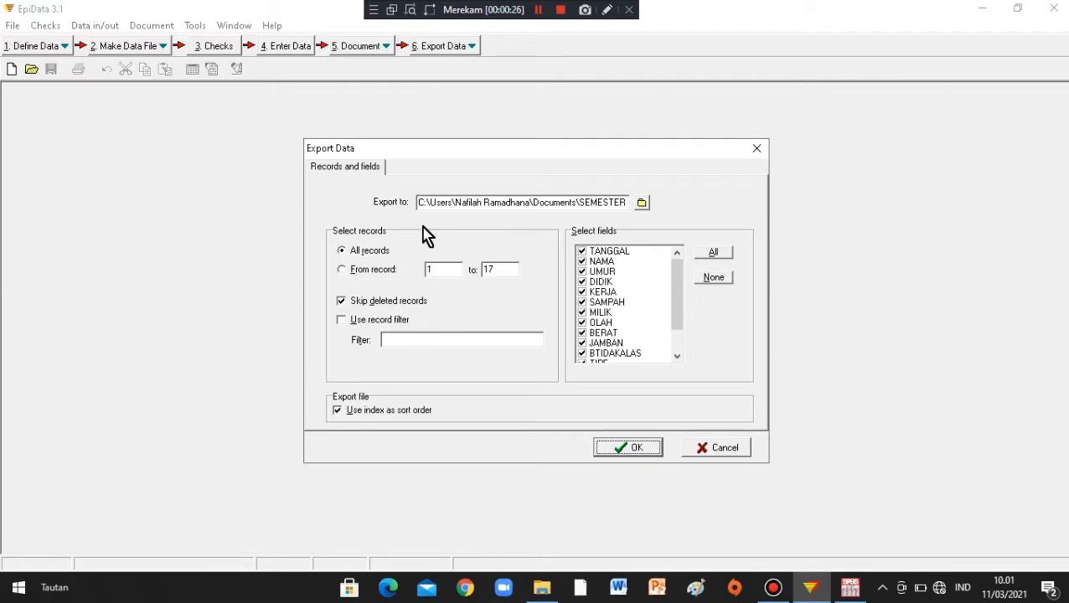
{"action": "left_click", "coordinate": [437, 268]}
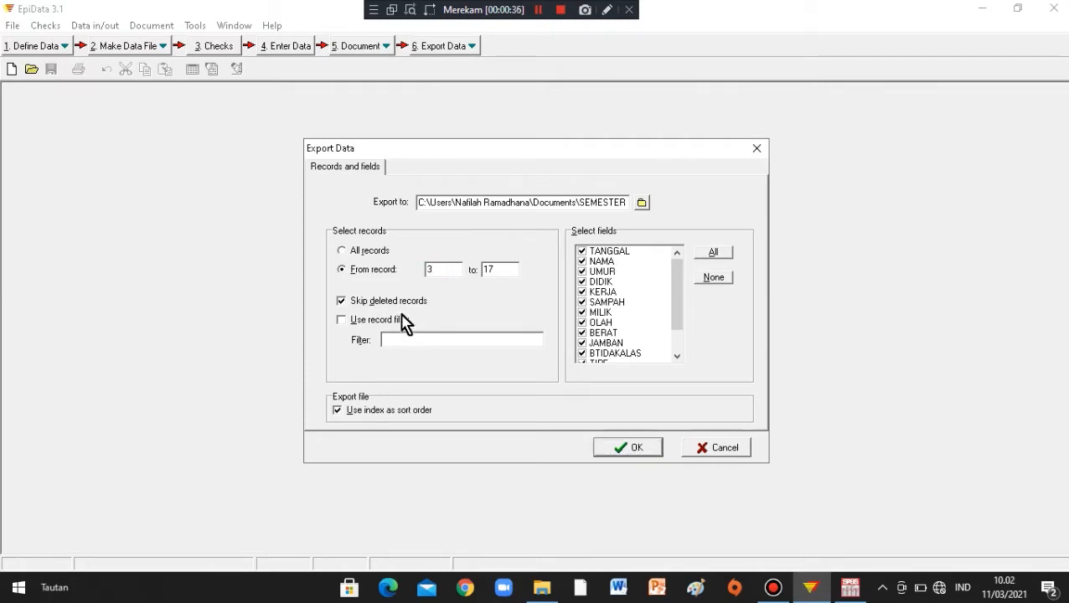
{"action": "left_click_drag", "start_coordinate": [678, 302], "coordinate": [680, 352]}
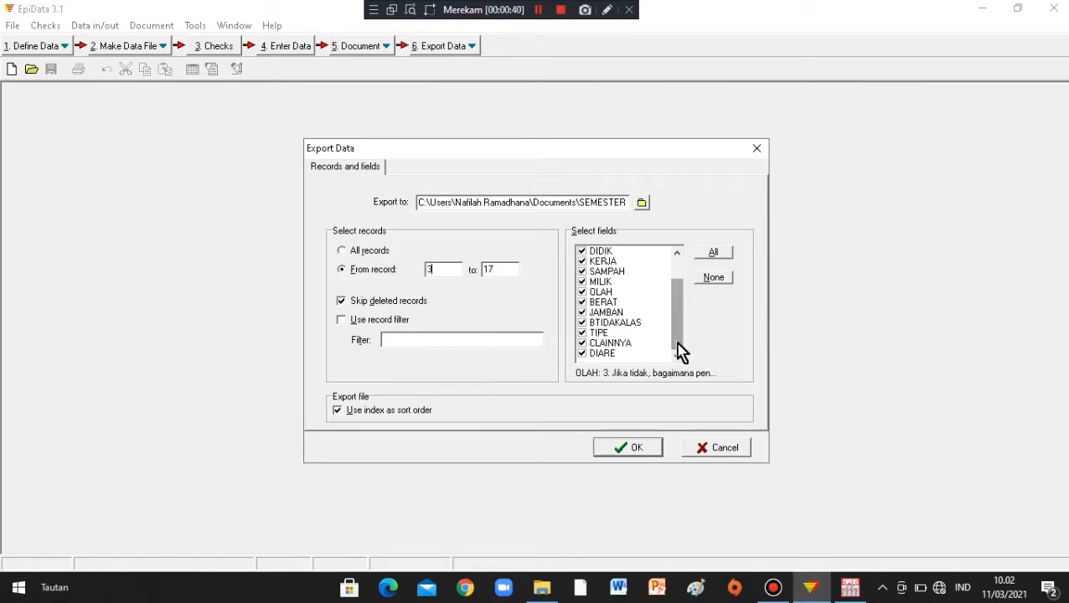
{"action": "left_click", "coordinate": [629, 450]}
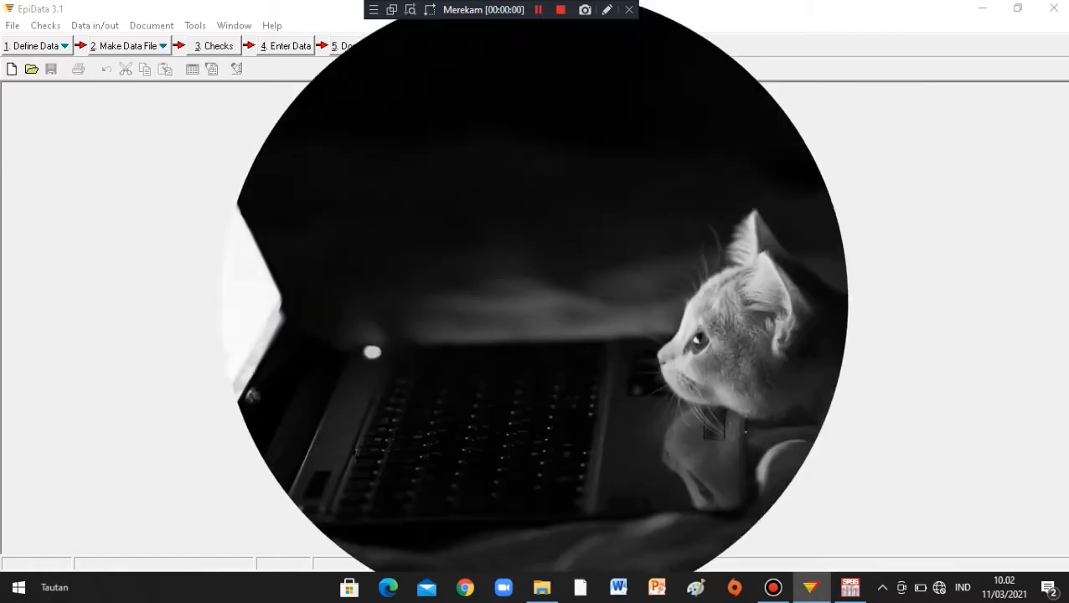
- Switch to SPSS and open the UTS.sps syntax file from the SEMESTER 6\MANAJEMEN DATA folder
{"action": "double_click", "coordinate": [139, 513]}
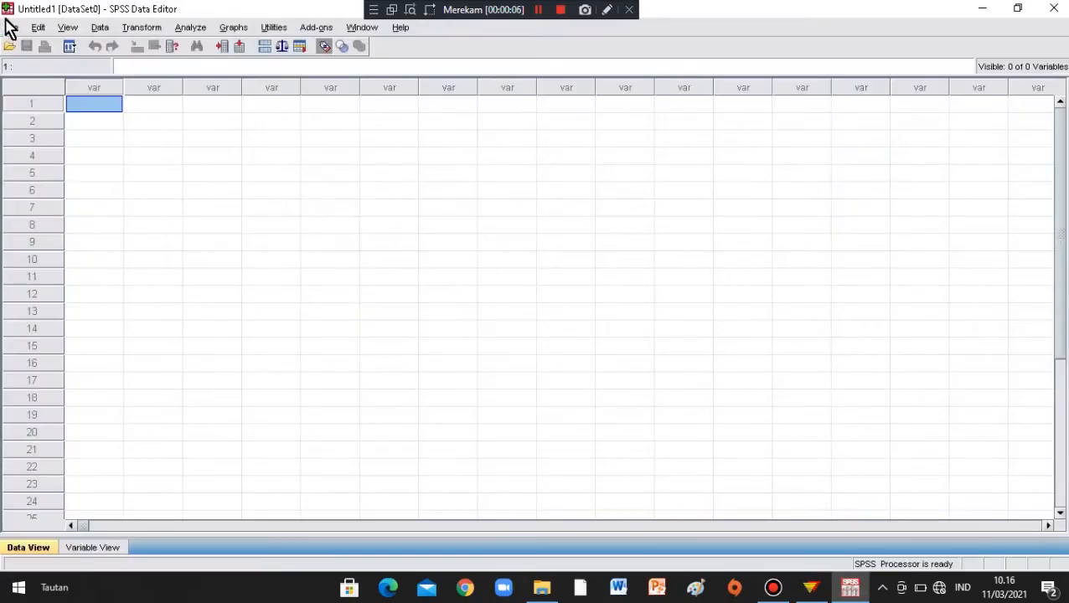
{"action": "left_click", "coordinate": [12, 27]}
{"action": "mouse_move", "coordinate": [201, 65]}
{"action": "left_click", "coordinate": [235, 82]}
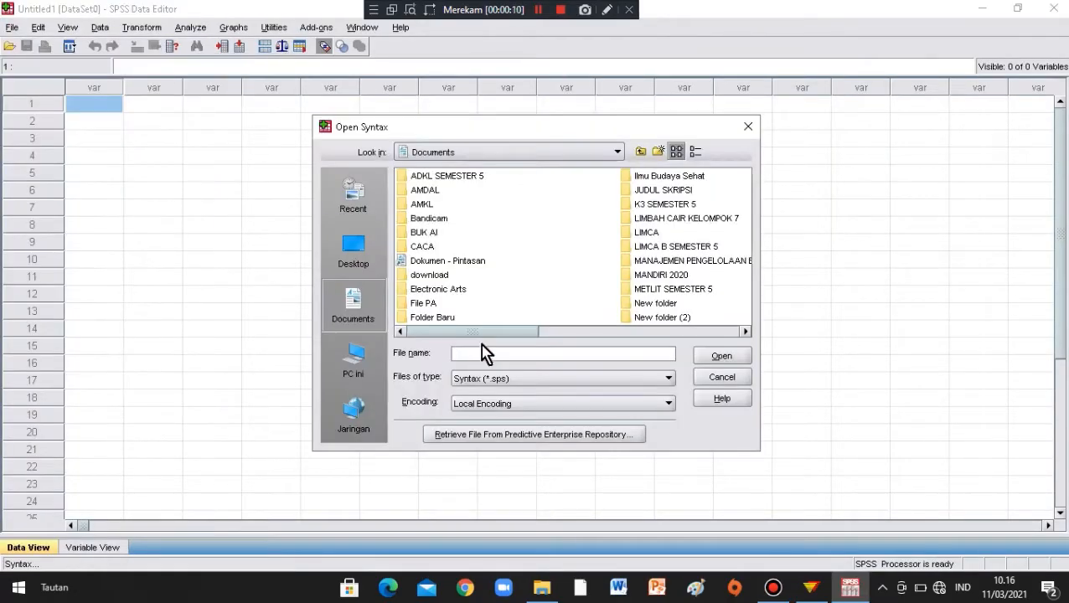
{"action": "left_click_drag", "start_coordinate": [507, 333], "coordinate": [670, 333]}
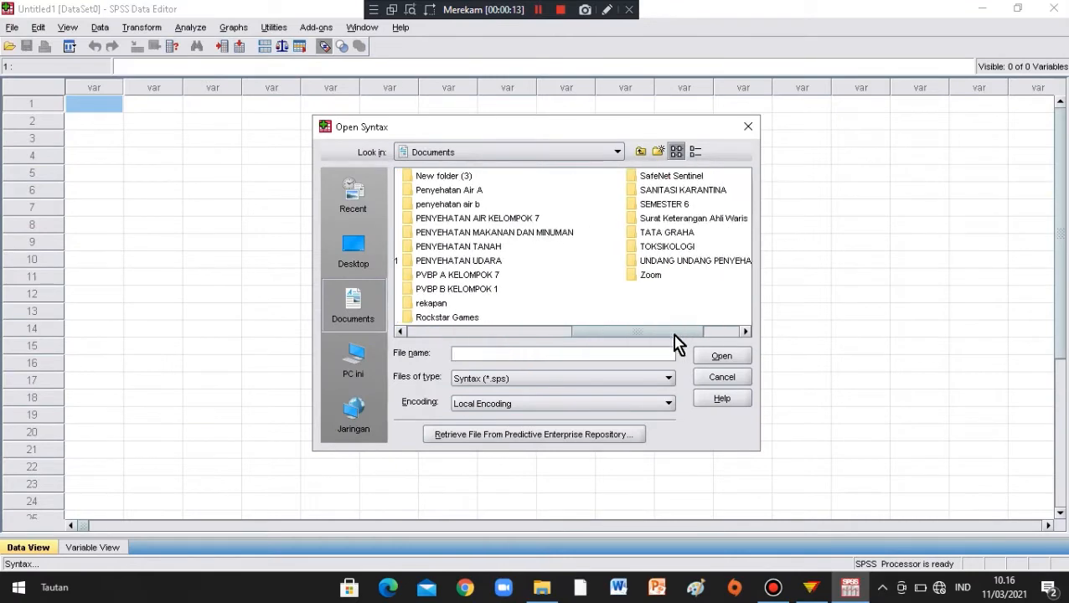
{"action": "double_click", "coordinate": [670, 201]}
{"action": "left_click", "coordinate": [470, 220]}
{"action": "double_click", "coordinate": [429, 204]}
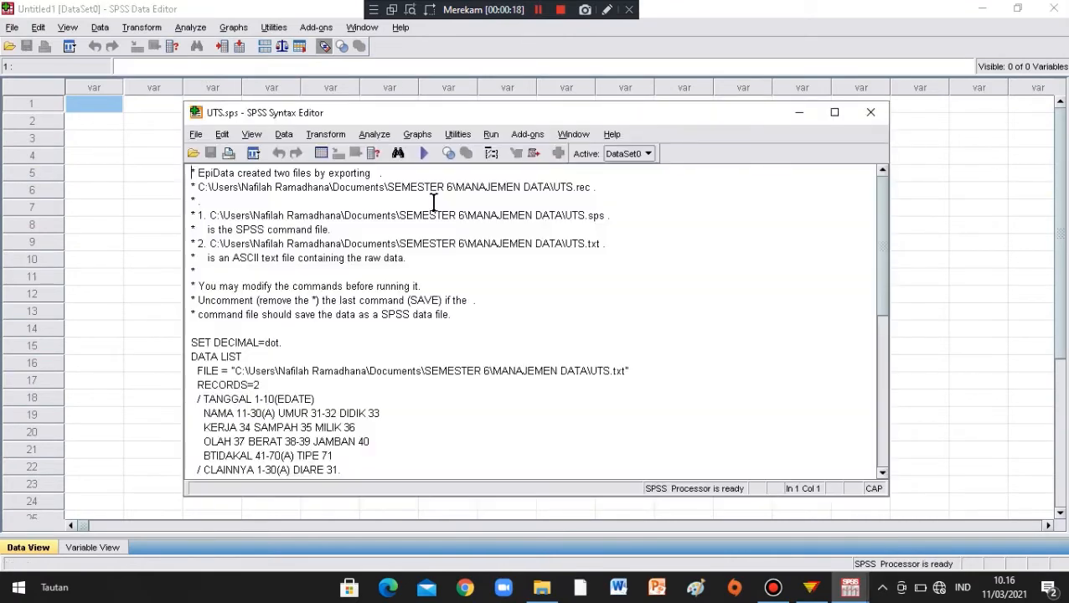
- Run all commands of the UTS.sps syntax to load the survey data into the data editor
{"action": "left_click", "coordinate": [491, 134]}
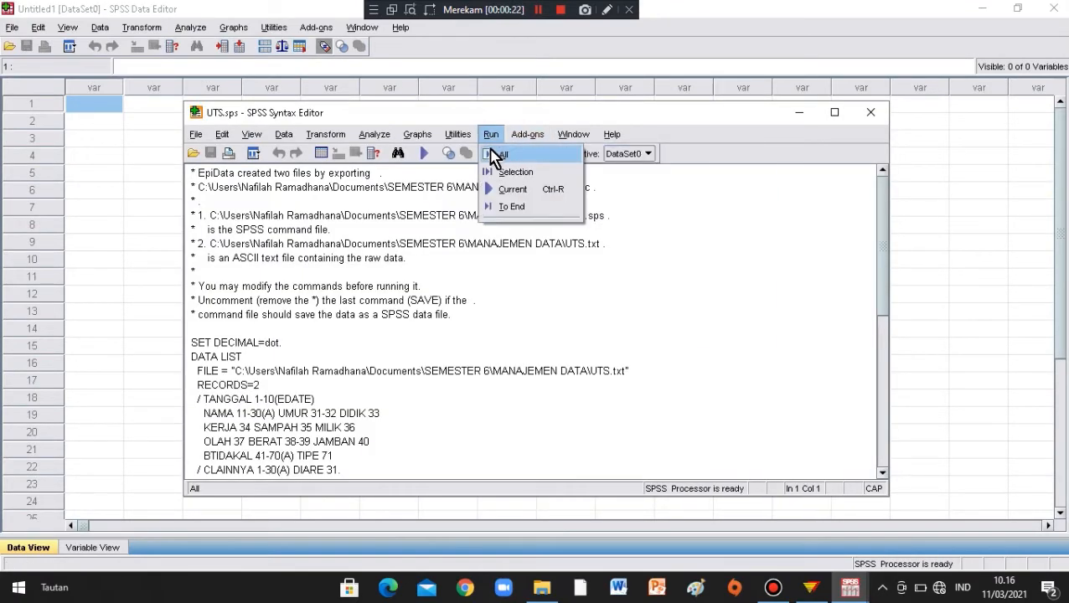
{"action": "left_click", "coordinate": [496, 154]}
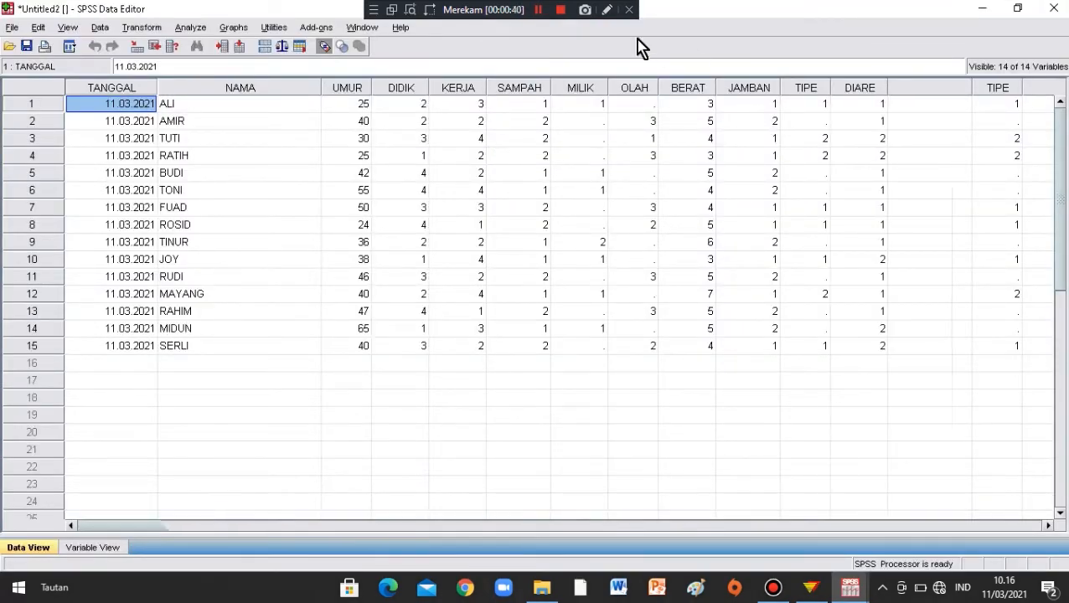
{"action": "left_click", "coordinate": [534, 11]}
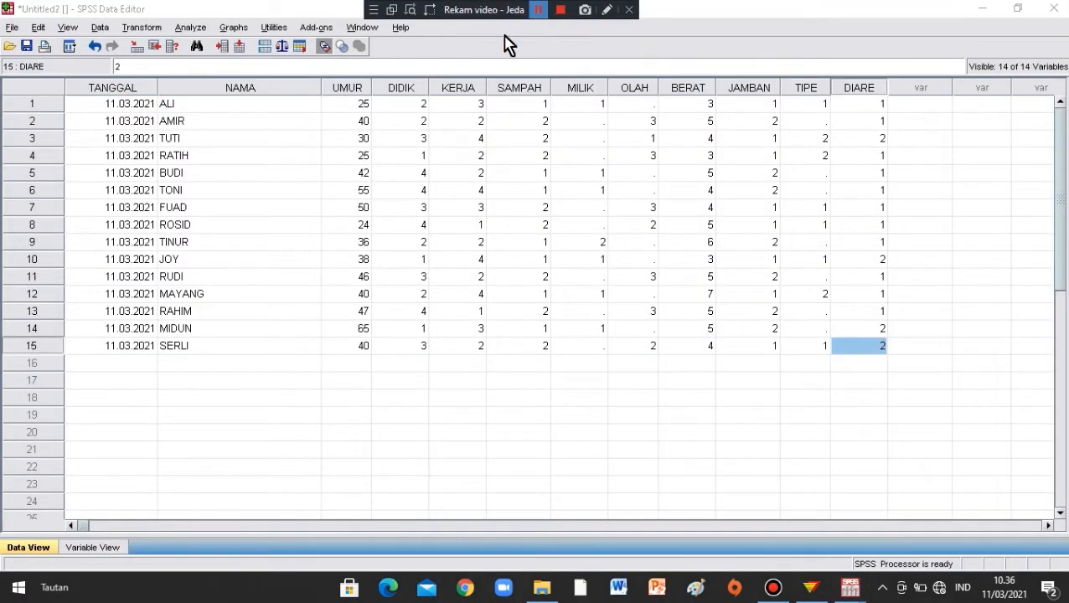
- Set up a Frequencies analysis with the Umur variable
{"action": "left_click", "coordinate": [192, 30]}
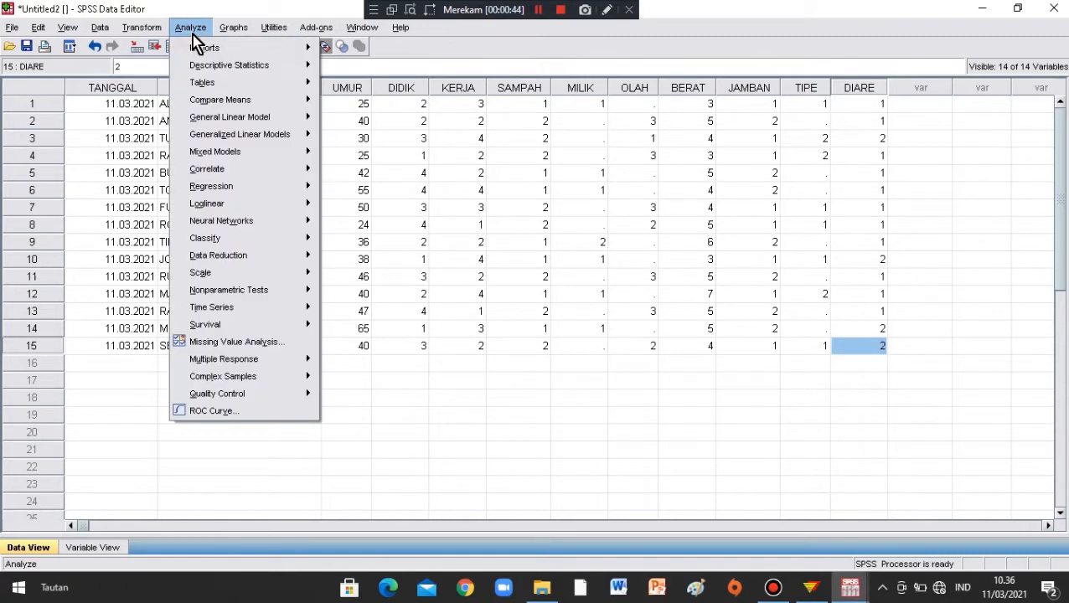
{"action": "mouse_move", "coordinate": [225, 67]}
{"action": "left_click", "coordinate": [345, 66]}
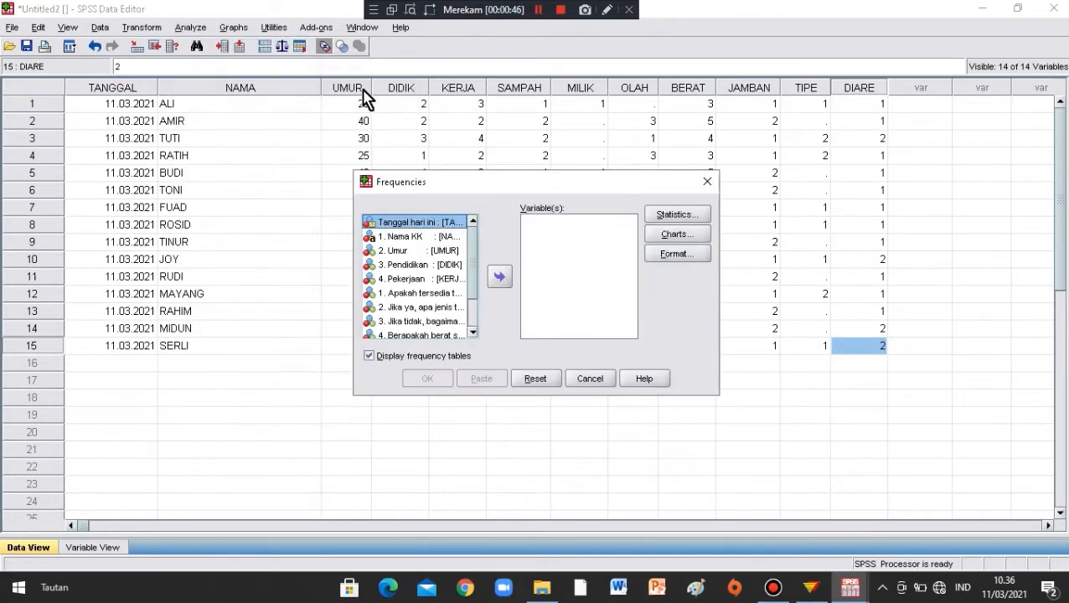
{"action": "left_click", "coordinate": [443, 251]}
{"action": "left_click", "coordinate": [499, 276]}
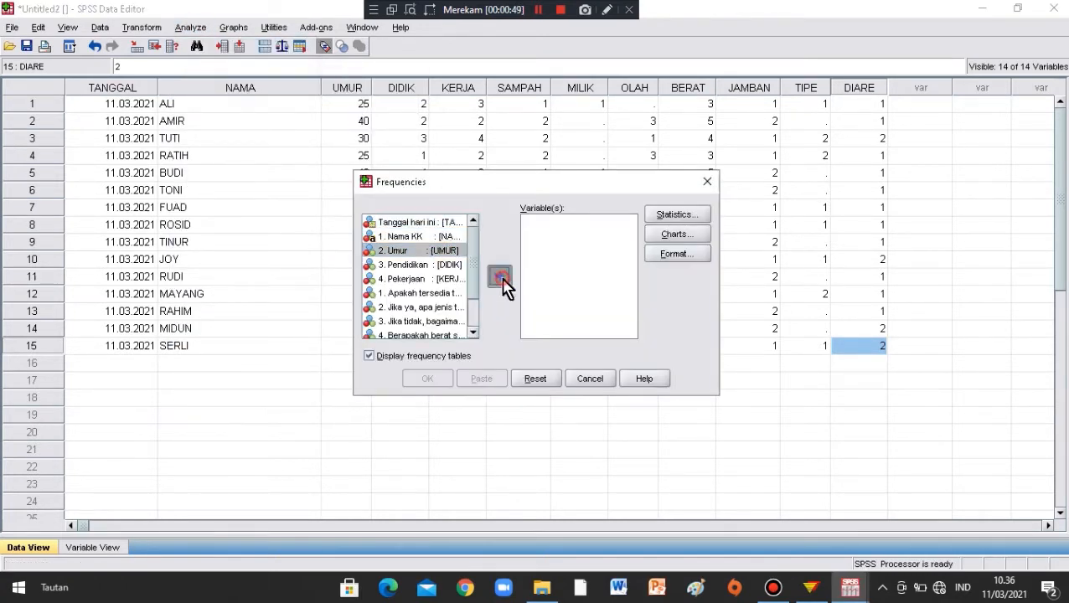
- Include the mean and standard deviation in the Umur frequencies, run the analysis and view its output tables
{"action": "left_click", "coordinate": [683, 215]}
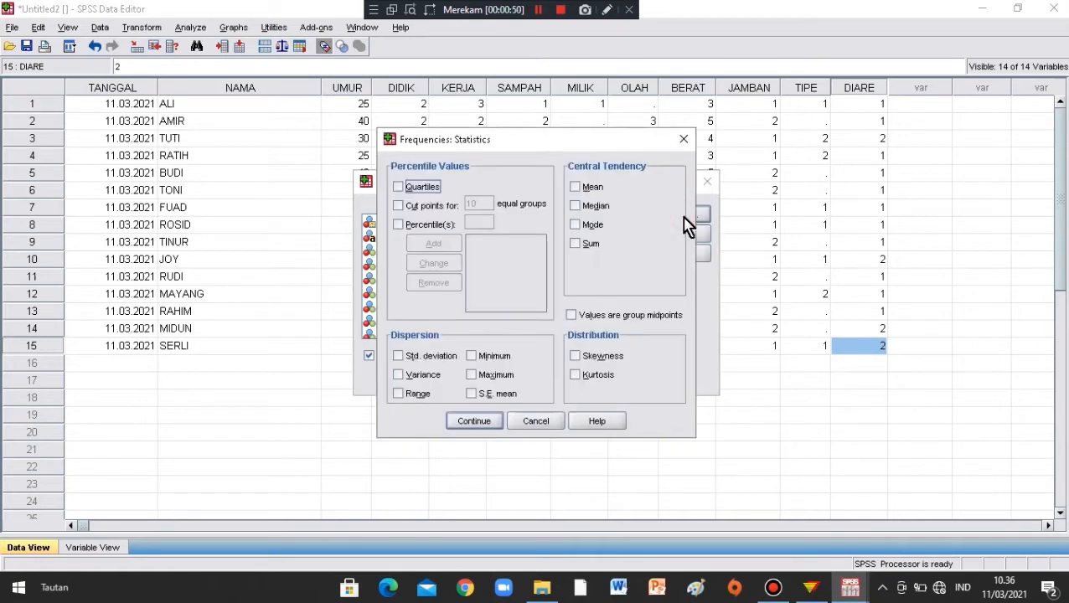
{"action": "left_click", "coordinate": [600, 190]}
{"action": "left_click", "coordinate": [425, 355]}
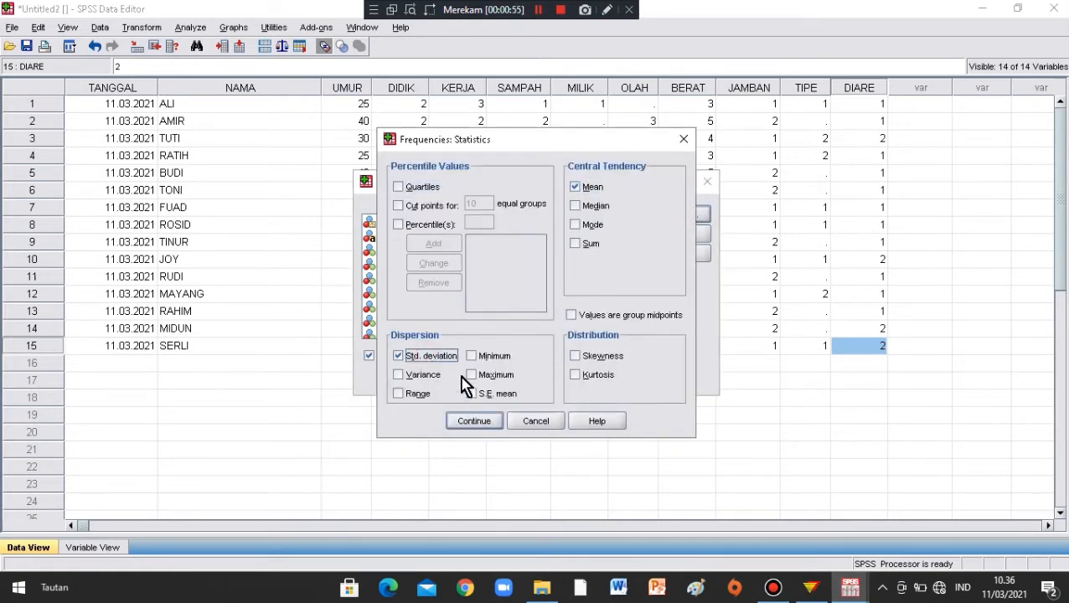
{"action": "left_click", "coordinate": [482, 423]}
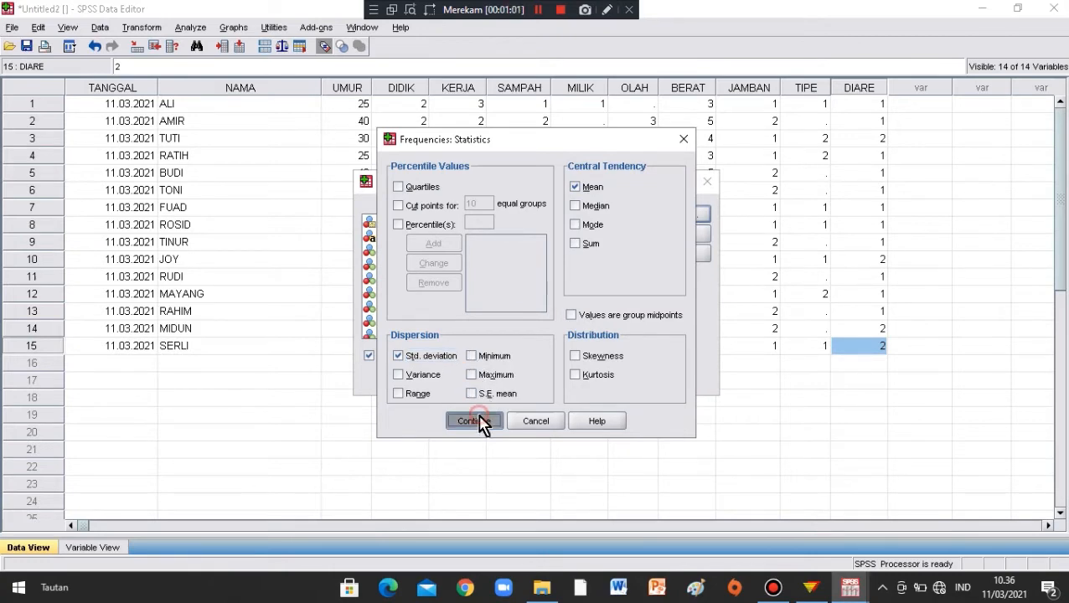
{"action": "left_click", "coordinate": [429, 378]}
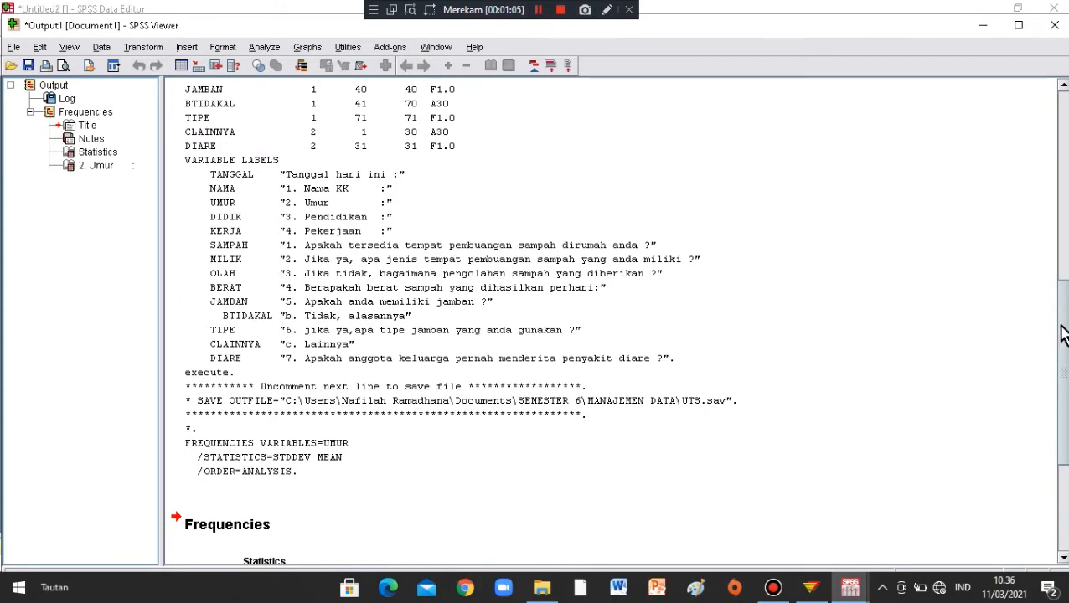
{"action": "left_click_drag", "start_coordinate": [1061, 327], "coordinate": [1064, 429]}
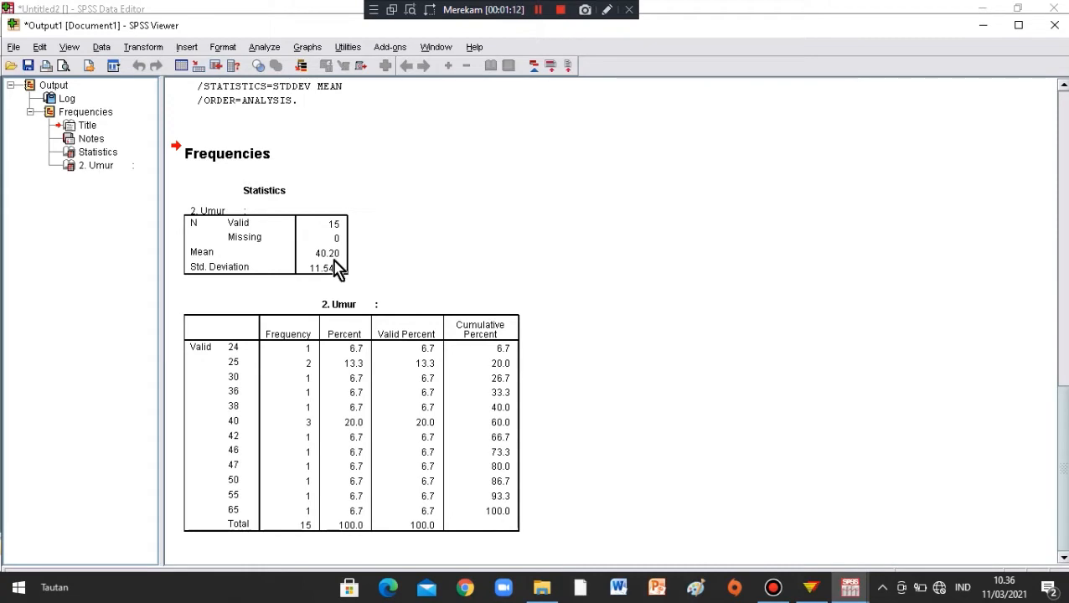
{"action": "left_click", "coordinate": [540, 10]}
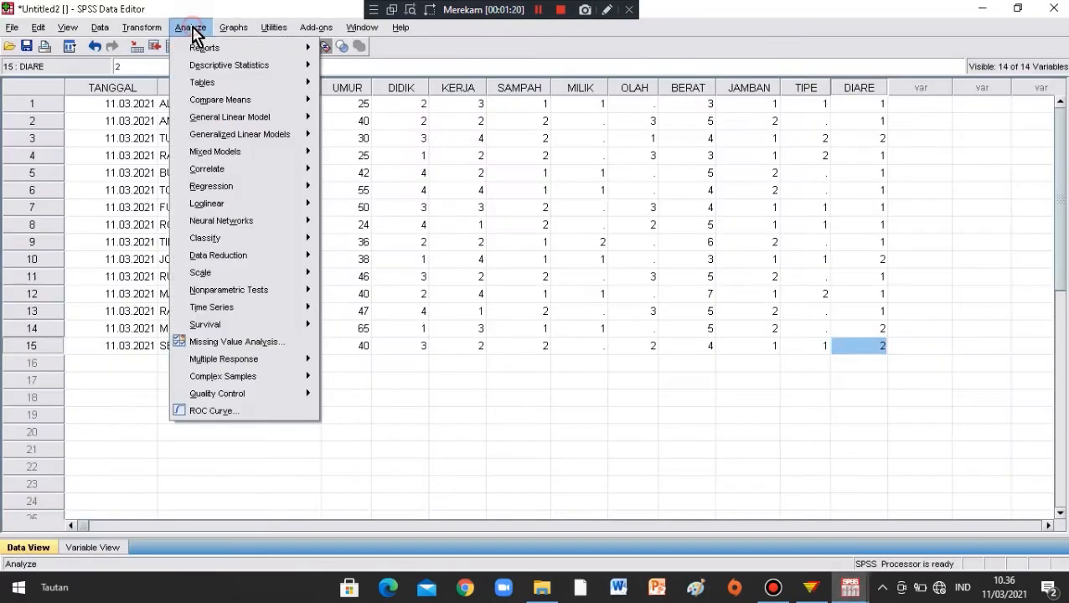
- Reset the Frequencies analysis and set it up with the question 4 waste weight variable (BERAT)
{"action": "mouse_move", "coordinate": [251, 65]}
{"action": "left_click", "coordinate": [337, 65]}
{"action": "scroll", "coordinate": [465, 268], "scroll_direction": "down", "scroll_amount": 2}
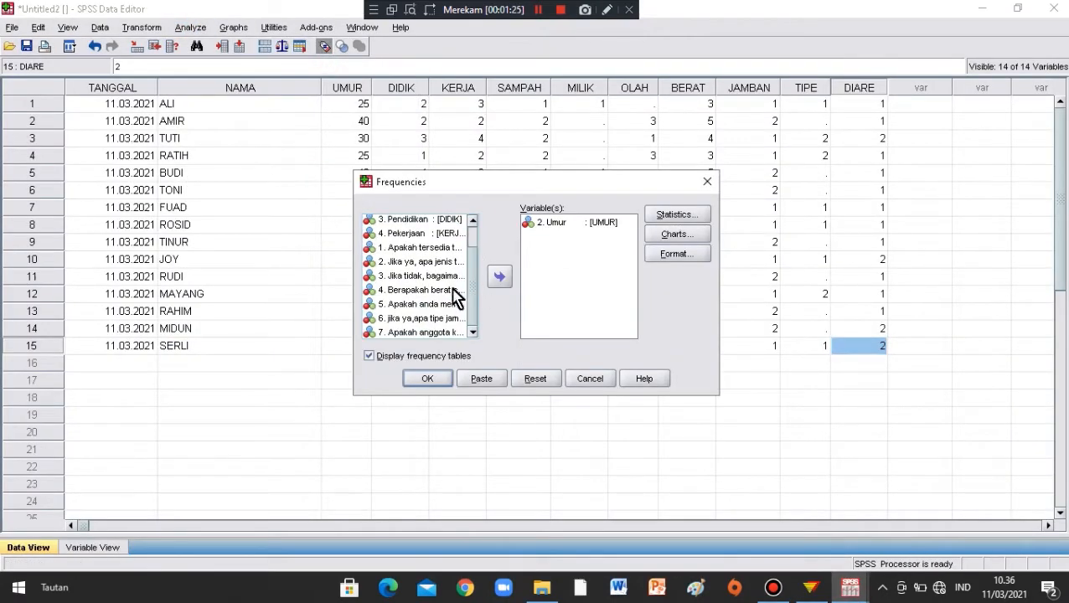
{"action": "left_click", "coordinate": [435, 298]}
{"action": "left_click", "coordinate": [535, 379]}
{"action": "left_click", "coordinate": [427, 239]}
{"action": "scroll", "coordinate": [476, 283], "scroll_direction": "down", "scroll_amount": 1}
{"action": "left_click", "coordinate": [446, 298]}
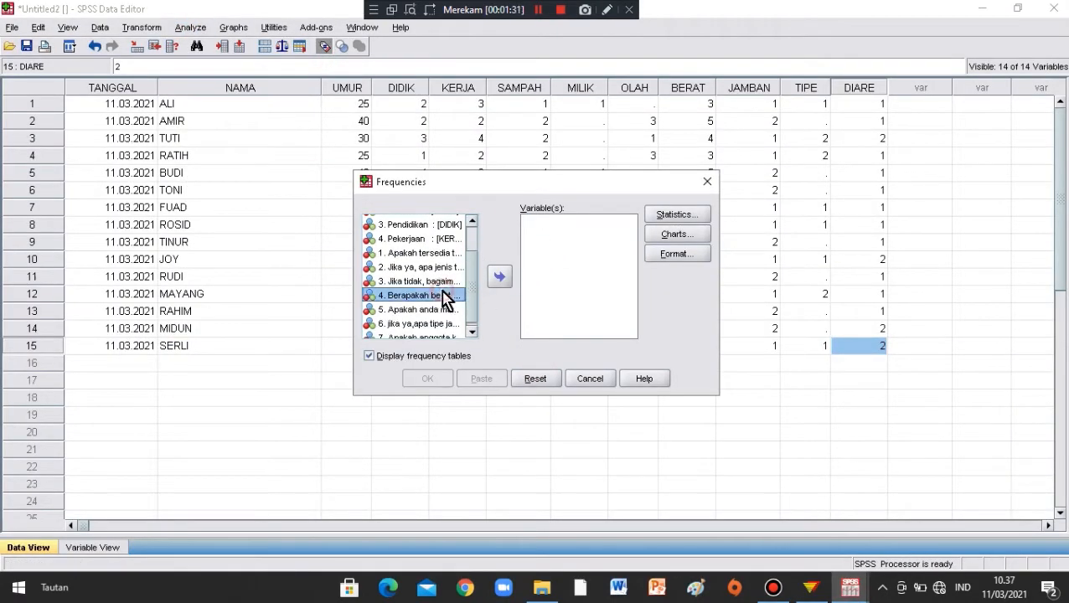
{"action": "left_click", "coordinate": [499, 276]}
- Include the mean and standard deviation in the waste weight frequencies and run the analysis
{"action": "left_click", "coordinate": [670, 216]}
{"action": "left_click", "coordinate": [591, 187]}
{"action": "left_click", "coordinate": [446, 355]}
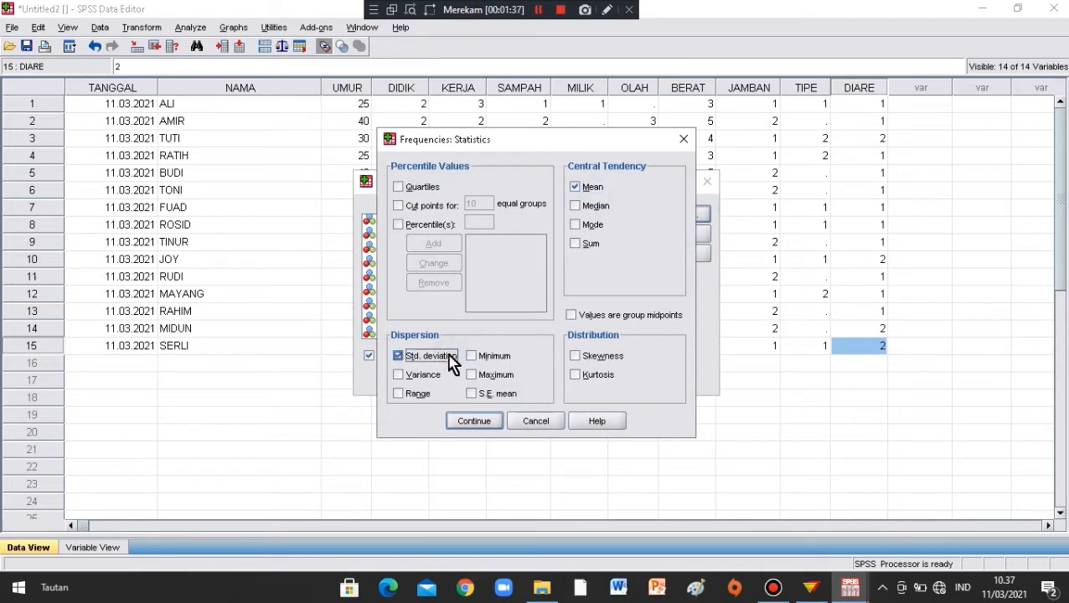
{"action": "left_click", "coordinate": [483, 423]}
{"action": "left_click", "coordinate": [428, 385]}
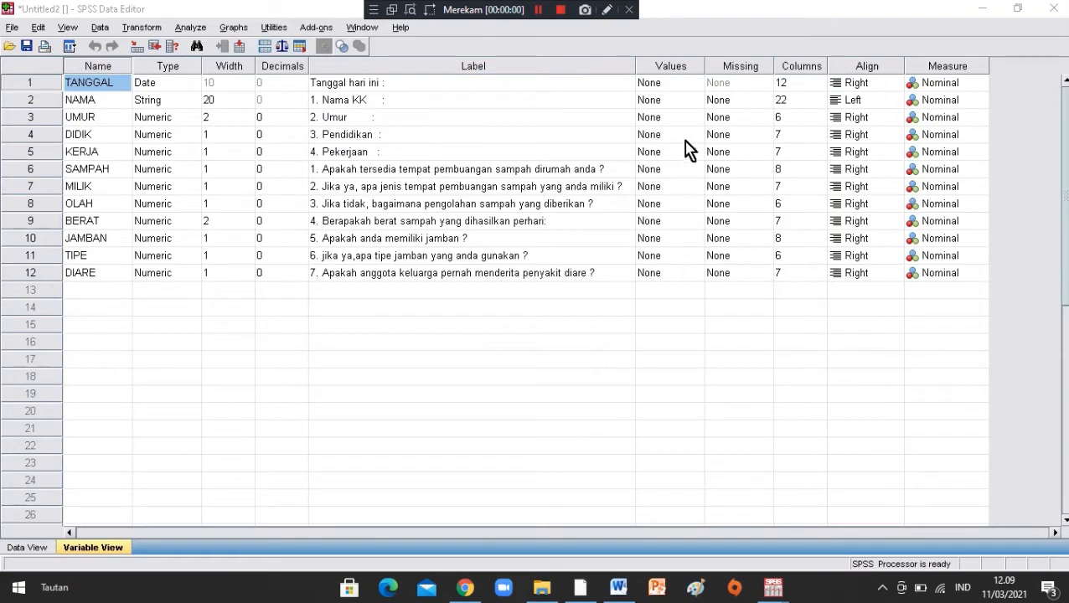
- Define value labels 1 = SD and 2 = SMP for the education variable DIDIK
{"action": "left_click", "coordinate": [696, 137]}
{"action": "left_click", "coordinate": [697, 141]}
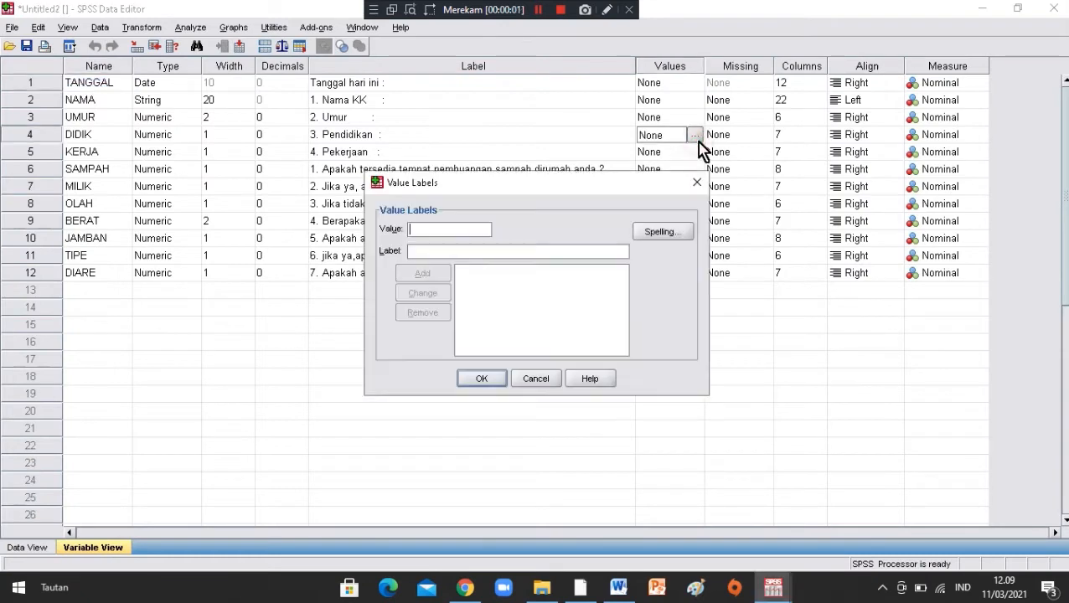
{"action": "type", "text": "1"}
{"action": "left_click", "coordinate": [499, 251]}
{"action": "type", "text": "SD"}
{"action": "left_click", "coordinate": [437, 272]}
{"action": "type", "text": "2"}
{"action": "left_click", "coordinate": [436, 249]}
{"action": "type", "text": "SMP"}
{"action": "left_click", "coordinate": [427, 275]}
- Add value labels 3 = SMA and 4 = PT to DIDIK and apply its label list
{"action": "type", "text": "3"}
{"action": "left_click", "coordinate": [422, 253]}
{"action": "type", "text": "SMA"}
{"action": "left_click", "coordinate": [420, 274]}
{"action": "type", "text": "4PT"}
{"action": "left_click", "coordinate": [423, 273]}
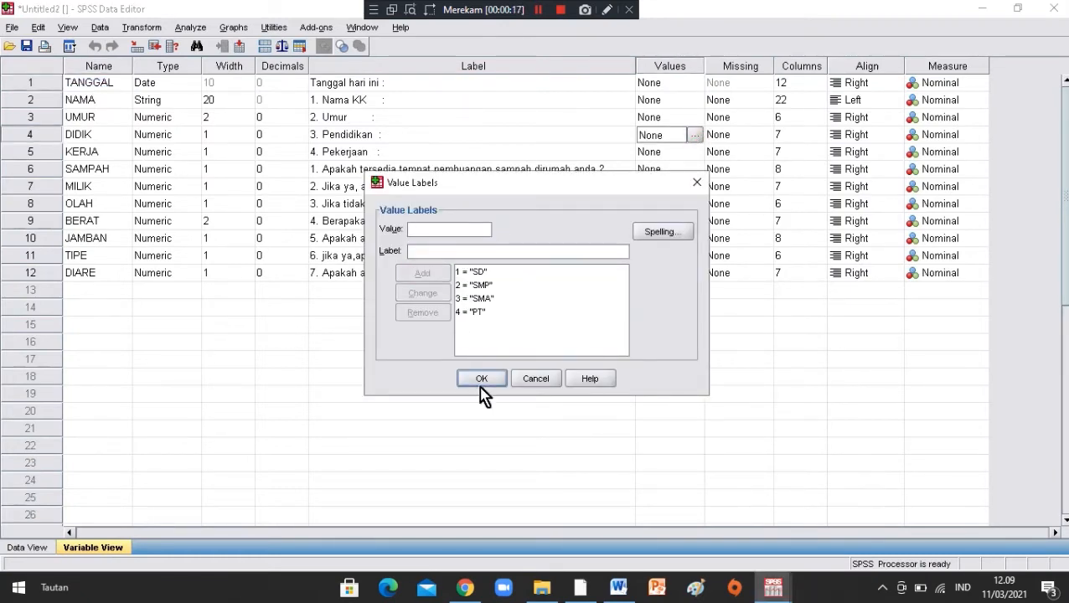
{"action": "left_click", "coordinate": [481, 378]}
- Define value labels 1 = TNI/POLRI and 2 = PNS for the occupation variable KERJA
{"action": "left_click", "coordinate": [692, 153]}
{"action": "left_click", "coordinate": [694, 152]}
{"action": "type", "text": "1"}
{"action": "left_click", "coordinate": [518, 250]}
{"action": "type", "text": "TNI/POLRI"}
{"action": "left_click", "coordinate": [422, 273]}
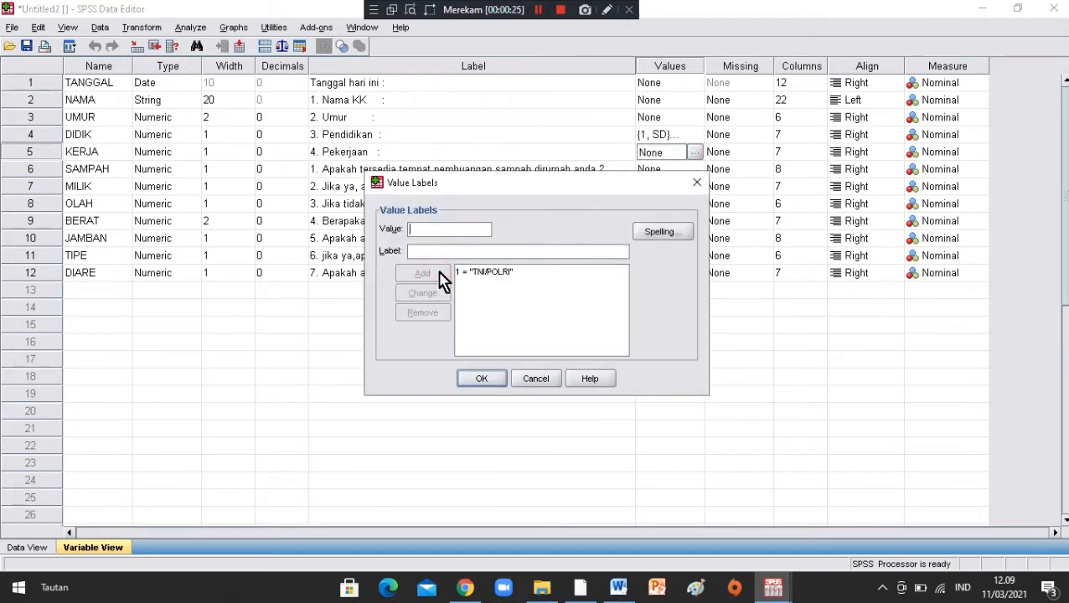
{"action": "type", "text": "2 = \"PNS"}
{"action": "left_click", "coordinate": [422, 274]}
- Add value labels 3 = SWASTA and 4 = IRT to KERJA and apply its label list
{"action": "type", "text": "3"}
{"action": "left_click", "coordinate": [422, 251]}
{"action": "type", "text": "SWASTA"}
{"action": "left_click", "coordinate": [423, 274]}
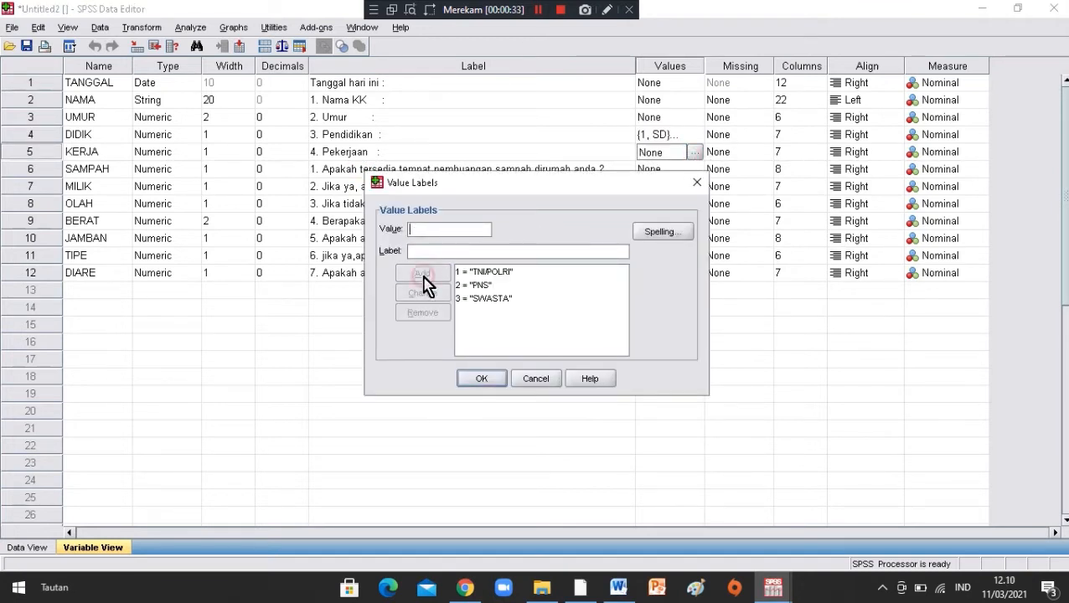
{"action": "type", "text": "IRT"}
{"action": "left_click", "coordinate": [422, 274]}
{"action": "left_click", "coordinate": [480, 378]}
- Define value labels 1 = Ya and 2 = Tidak for the SAMPAH variable
{"action": "left_click", "coordinate": [692, 171]}
{"action": "left_click", "coordinate": [694, 170]}
{"action": "type", "text": "1"}
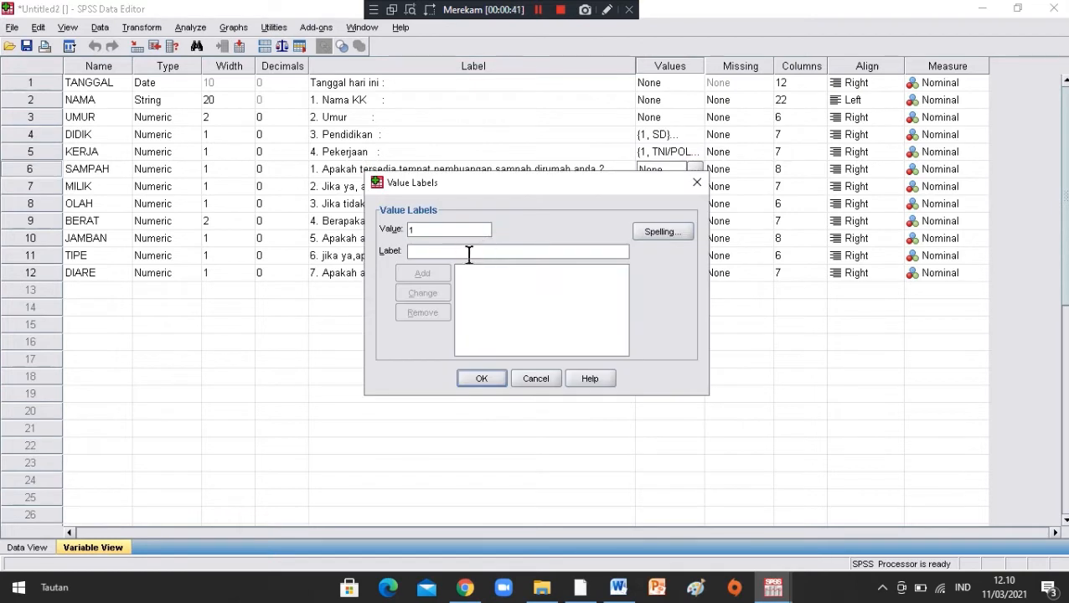
{"action": "key", "text": "BackSpace"}
{"action": "key", "text": "BackSpace"}
{"action": "type", "text": "Ya"}
{"action": "left_click", "coordinate": [436, 274]}
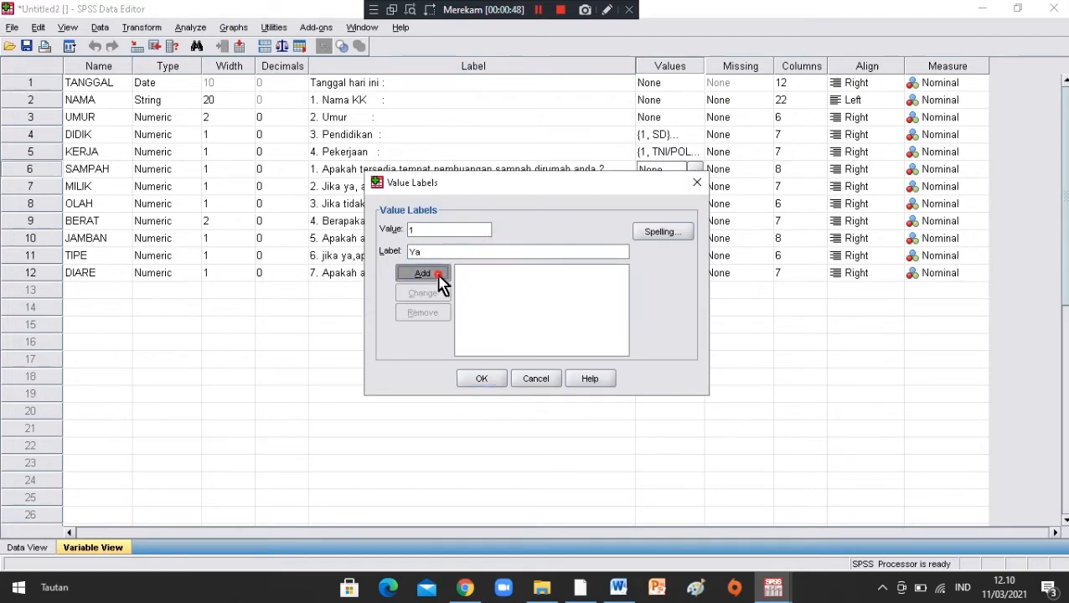
{"action": "type", "text": "2"}
{"action": "left_click", "coordinate": [447, 251]}
{"action": "type", "text": "Tidak"}
{"action": "left_click", "coordinate": [436, 274]}
{"action": "left_click", "coordinate": [481, 378]}
- Define value labels 1 = Pernah Diare and 2 = Tidak Pernah Diare for the DIARE variable
{"action": "left_click", "coordinate": [692, 273]}
{"action": "left_click", "coordinate": [694, 273]}
{"action": "type", "text": "1"}
{"action": "left_click", "coordinate": [465, 250]}
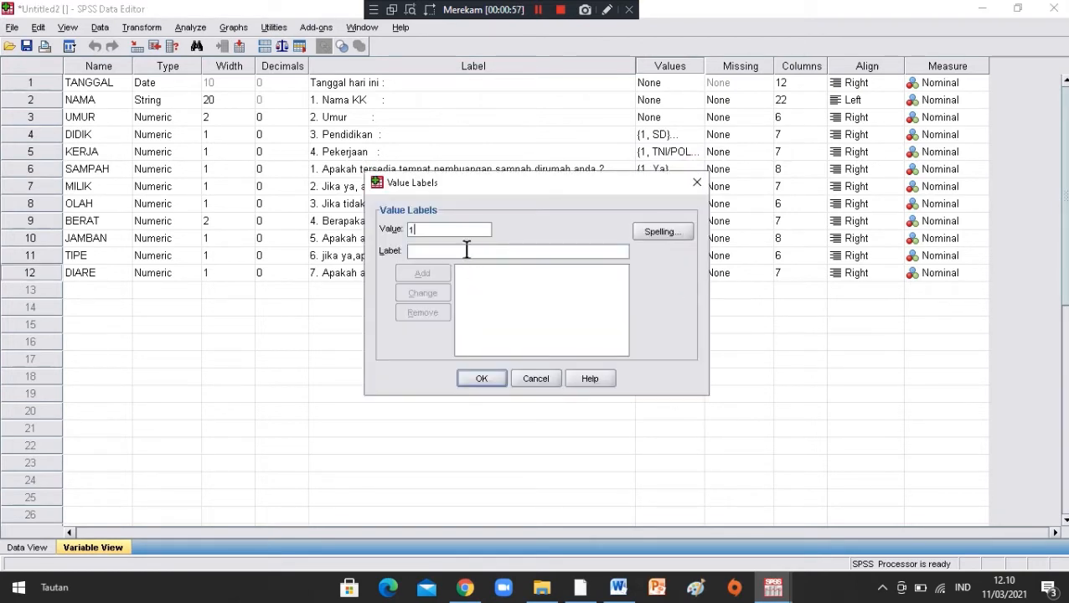
{"action": "type", "text": "Pernah Diare"}
{"action": "left_click", "coordinate": [422, 274]}
{"action": "type", "text": "2"}
{"action": "left_click", "coordinate": [421, 249]}
{"action": "type", "text": "Tidak Pernah Diare"}
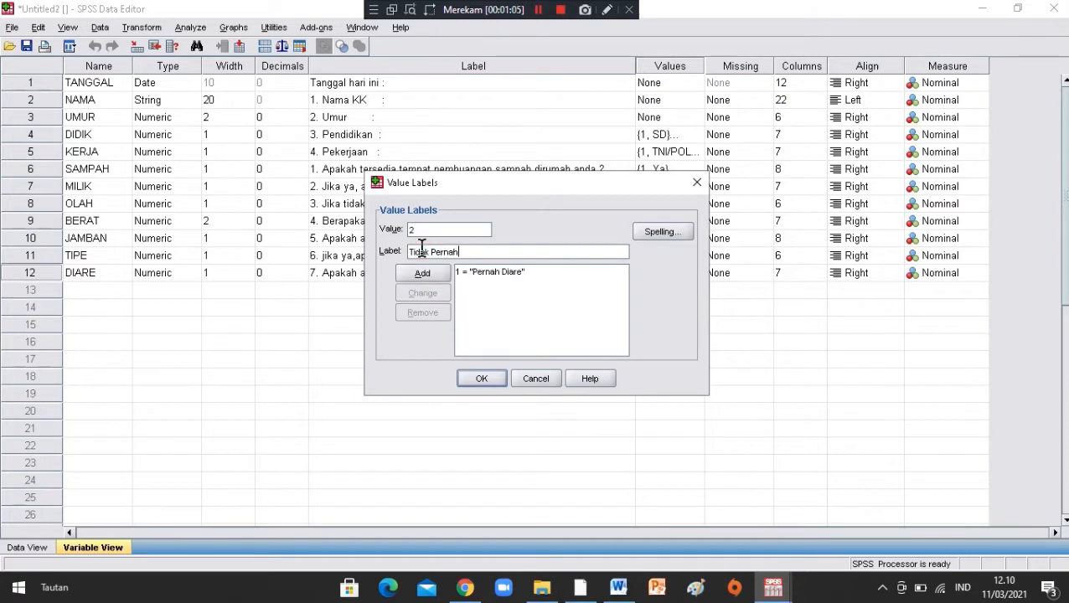
{"action": "left_click", "coordinate": [422, 274]}
{"action": "left_click", "coordinate": [481, 378]}
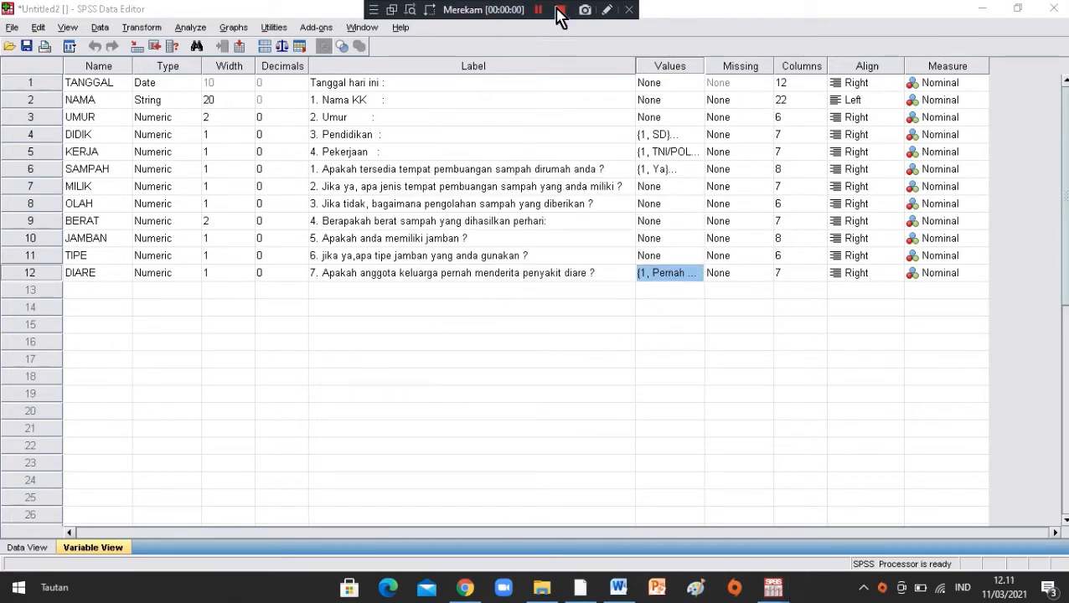
- Set up a recode of KERJA into a different variable named kat_kerja with the label "katagori kerja"
{"action": "left_click", "coordinate": [142, 27]}
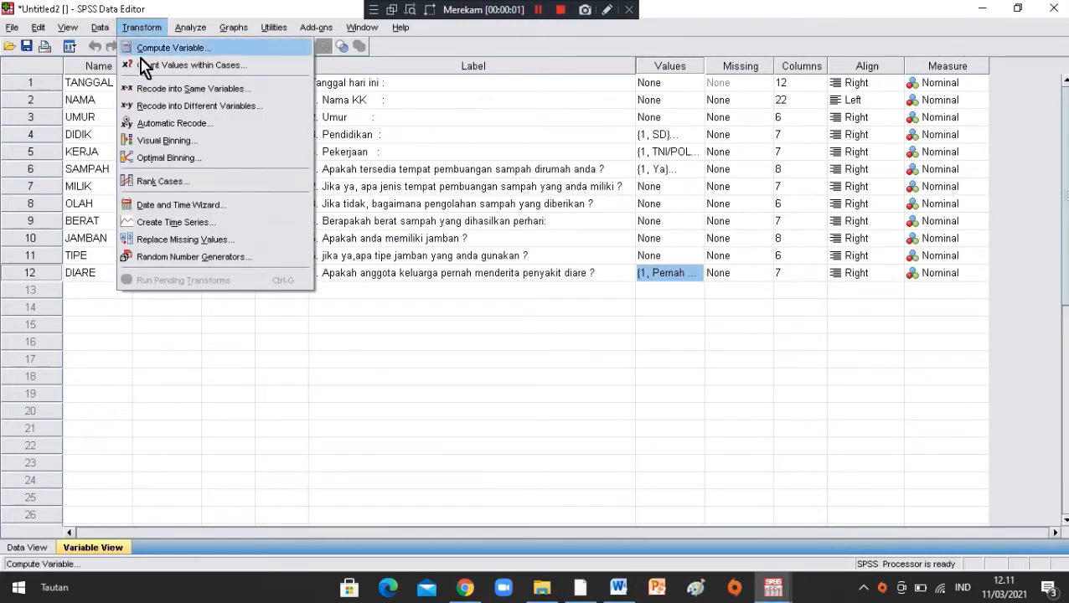
{"action": "left_click", "coordinate": [178, 107]}
{"action": "left_click", "coordinate": [402, 254]}
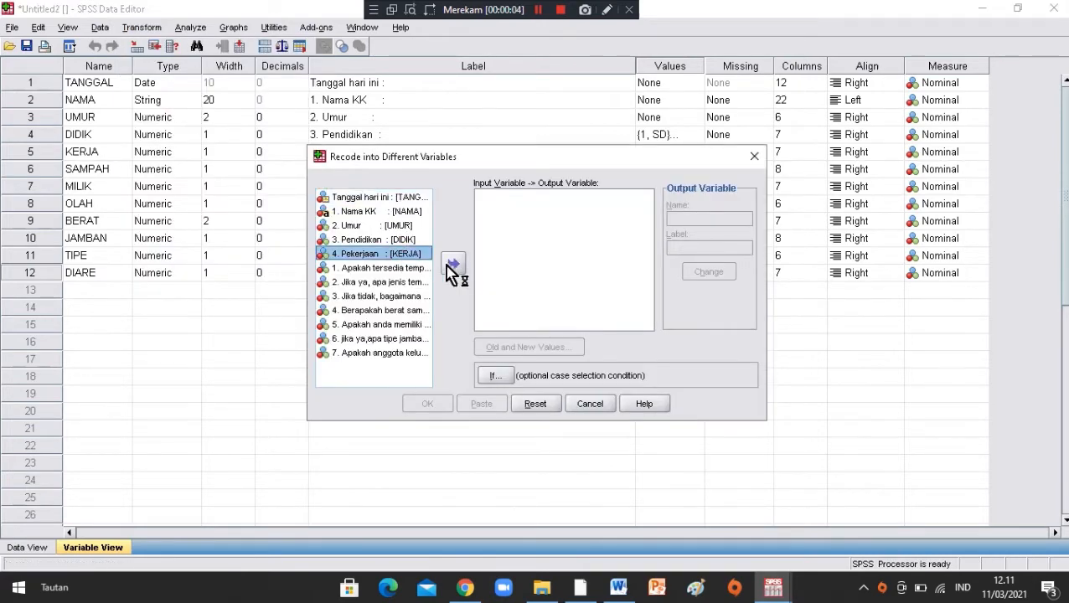
{"action": "left_click", "coordinate": [453, 265]}
{"action": "left_click", "coordinate": [696, 219]}
{"action": "type", "text": "kerja"}
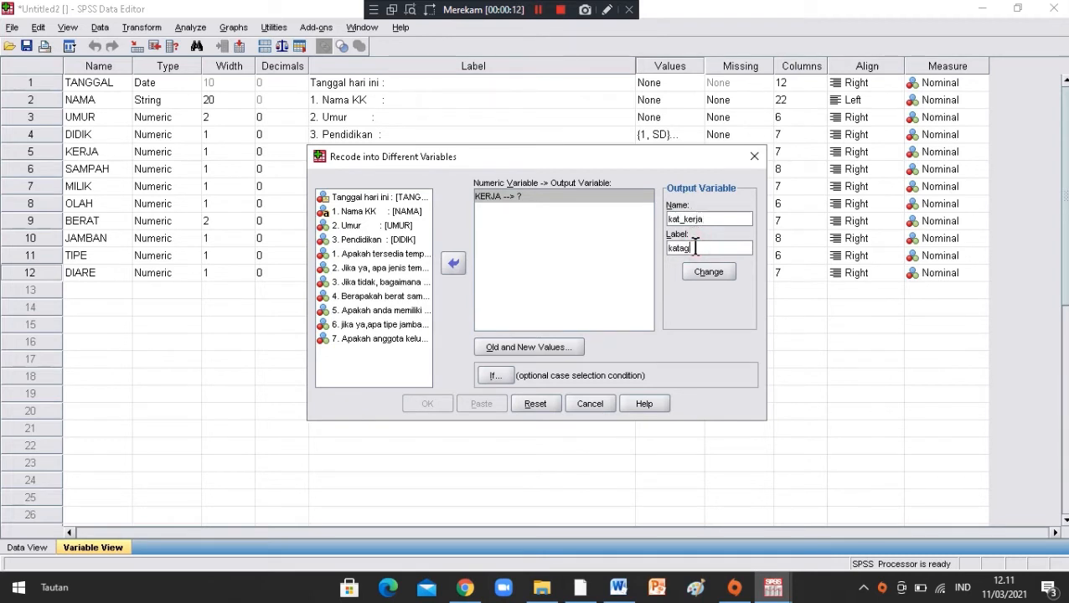
{"action": "left_click", "coordinate": [709, 272]}
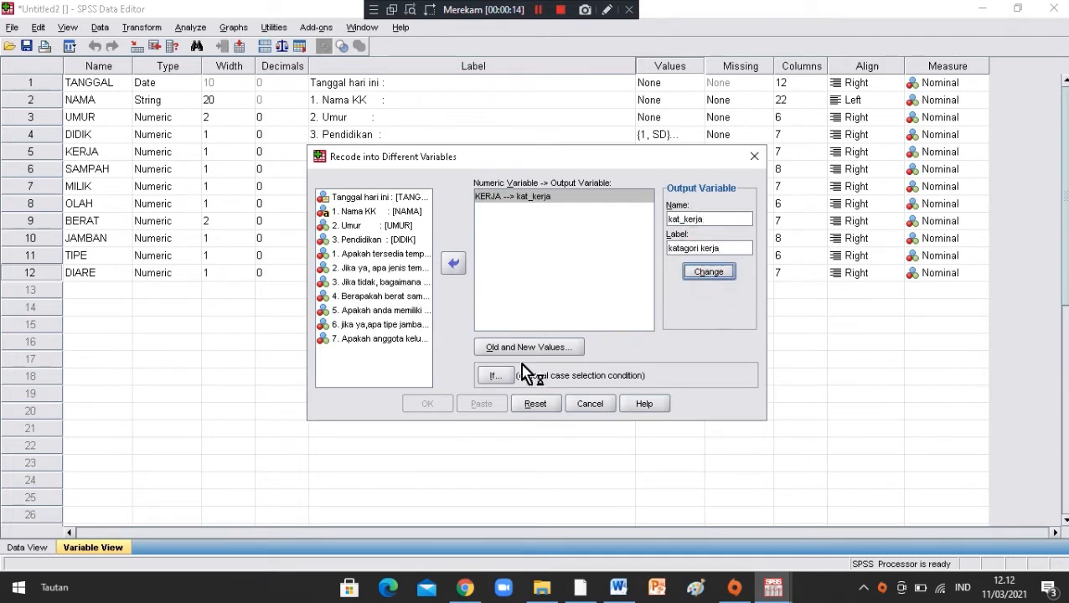
- Recode the lowest values through 3 as 1 and all other values as 0, and run the recode
{"action": "left_click", "coordinate": [536, 346]}
{"action": "left_click", "coordinate": [369, 325]}
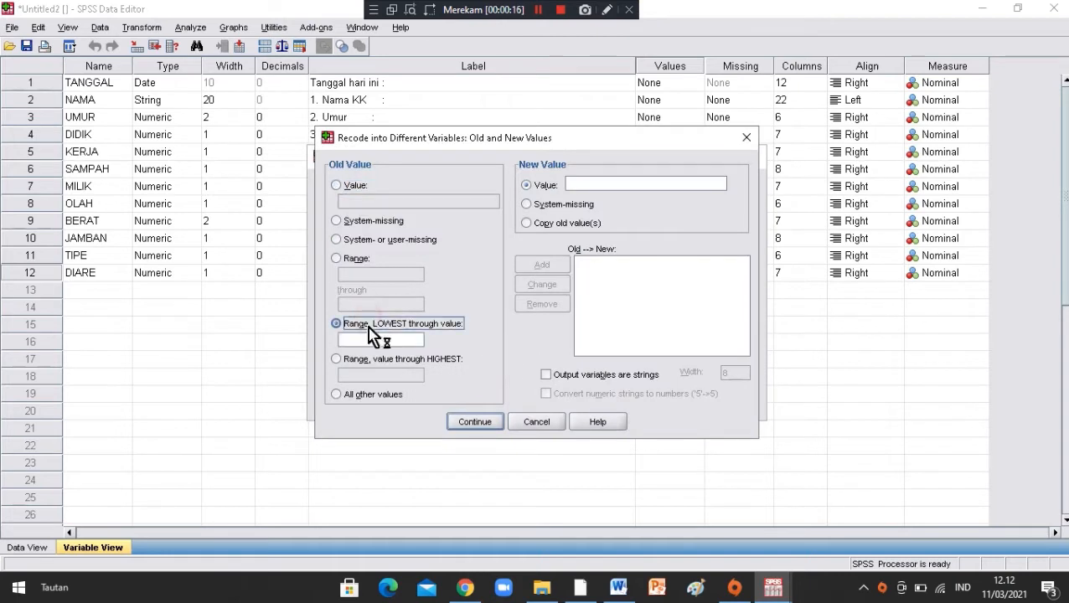
{"action": "left_click", "coordinate": [367, 339]}
{"action": "type", "text": "1"}
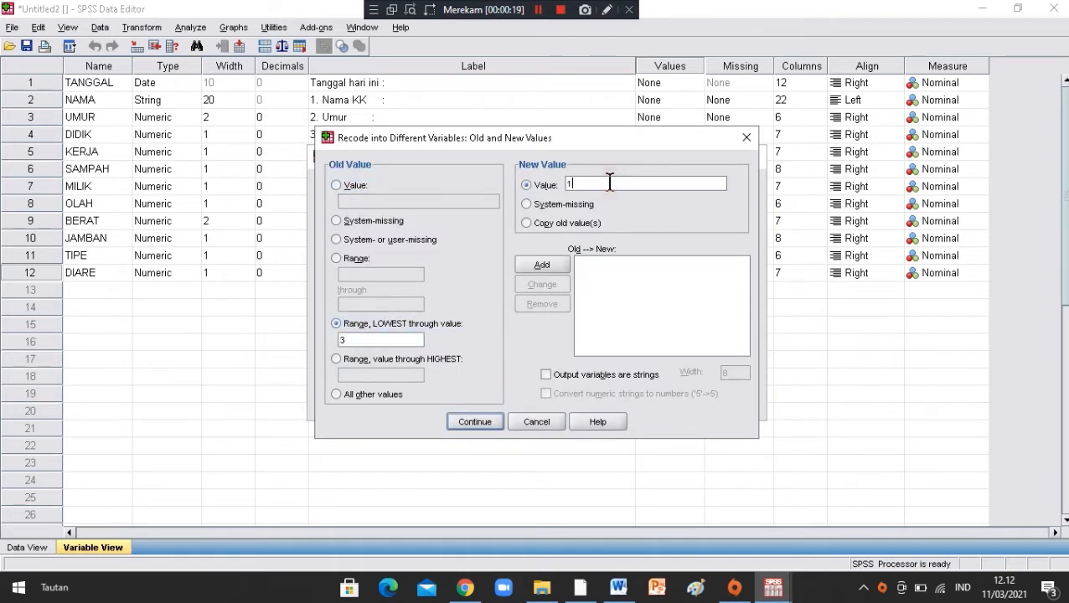
{"action": "left_click", "coordinate": [543, 266]}
{"action": "left_click", "coordinate": [370, 394]}
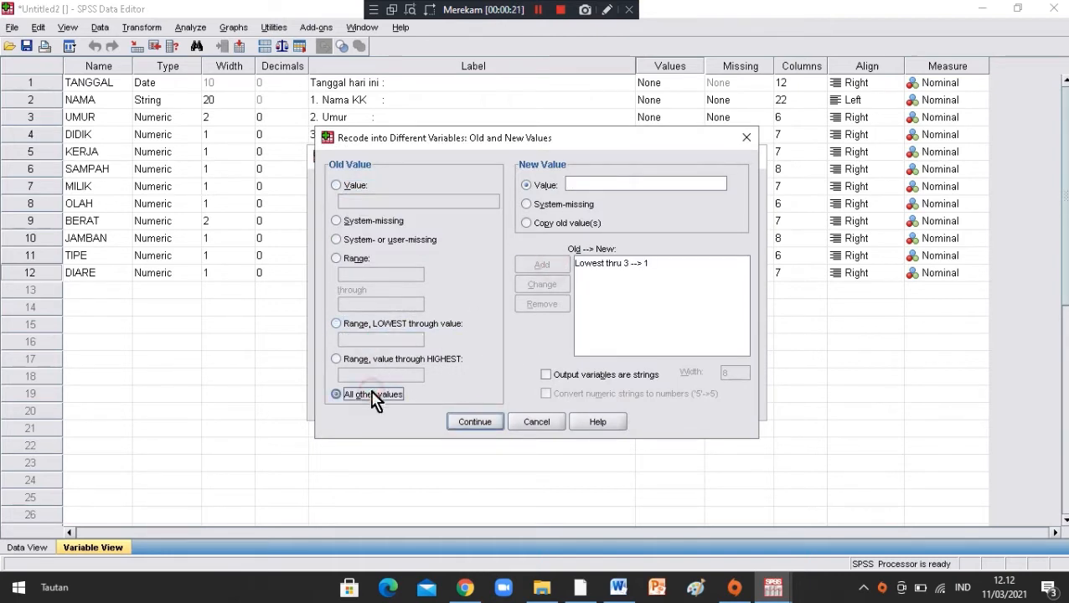
{"action": "left_click", "coordinate": [591, 186]}
{"action": "type", "text": "0"}
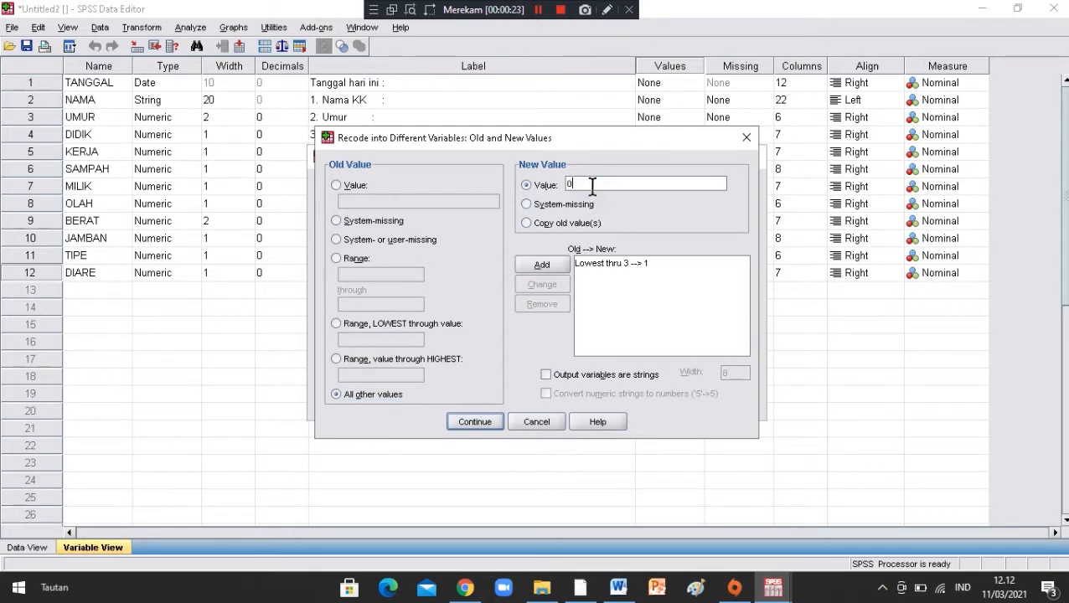
{"action": "left_click", "coordinate": [546, 265]}
{"action": "left_click", "coordinate": [476, 422]}
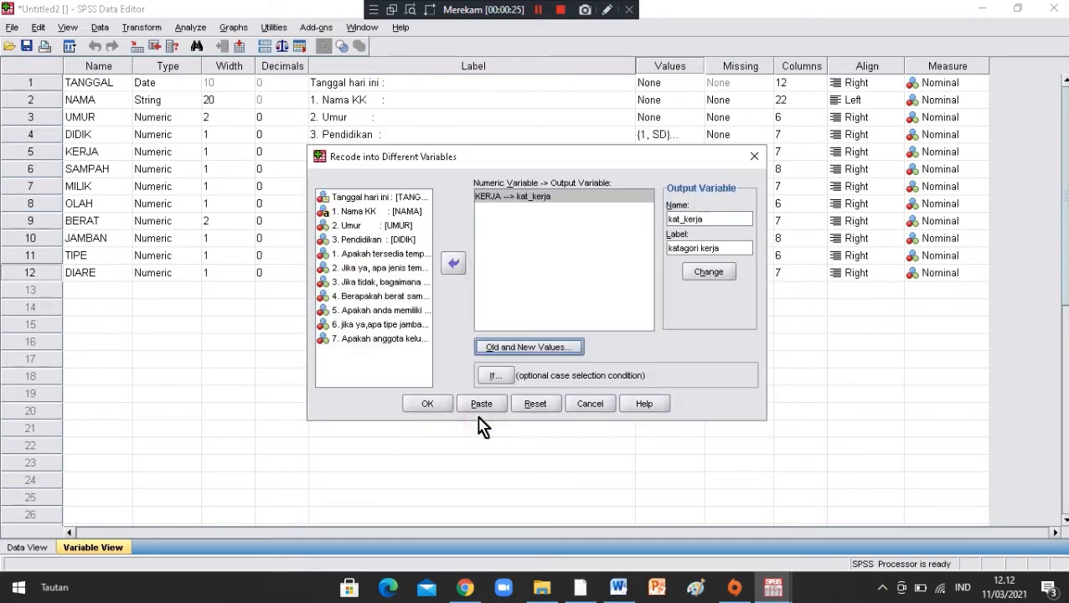
{"action": "left_click", "coordinate": [434, 407]}
- Return to the Data Editor and set the decimals of kat_kerja to 0
{"action": "mouse_move", "coordinate": [772, 586]}
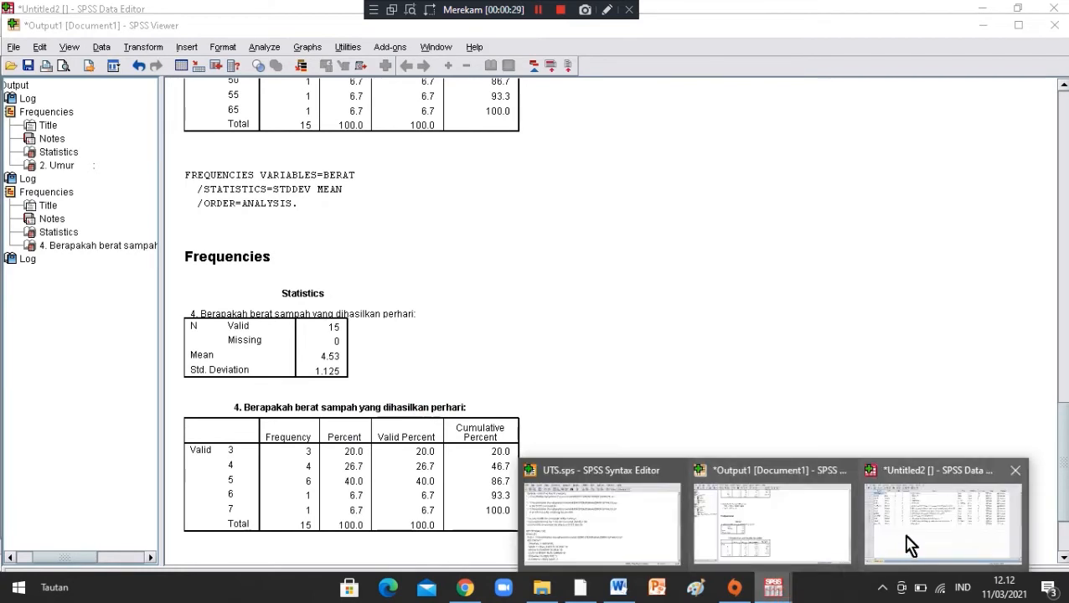
{"action": "left_click", "coordinate": [904, 536]}
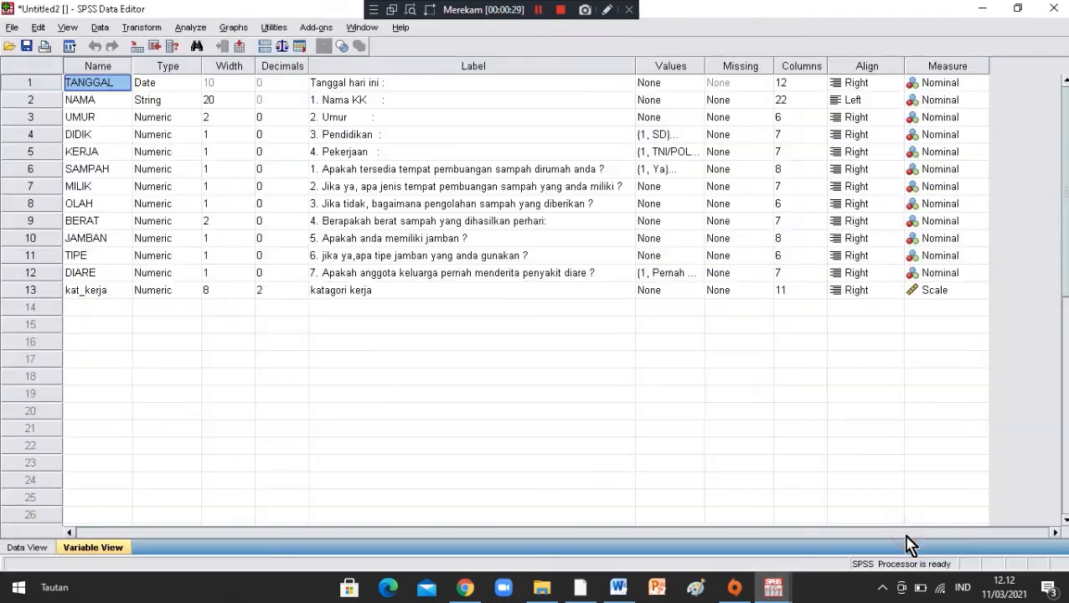
{"action": "left_click", "coordinate": [289, 291]}
{"action": "type", "text": "0"}
- Define value labels 0 = Tidak Bekerja and 1 = Bekerja for kat_kerja
{"action": "double_click", "coordinate": [698, 292]}
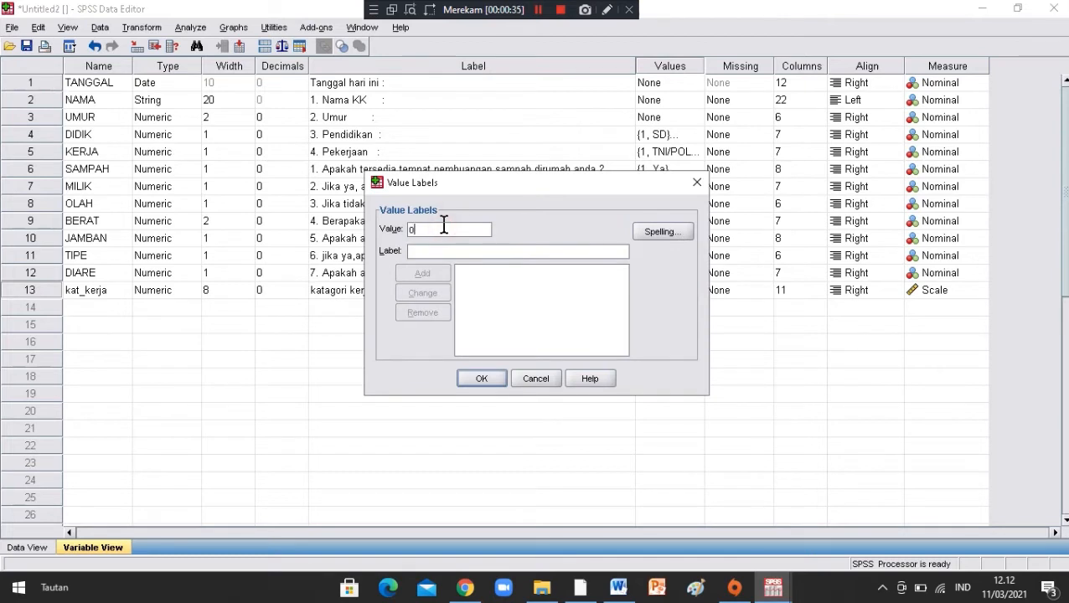
{"action": "type", "text": "Tidak Bekerja"}
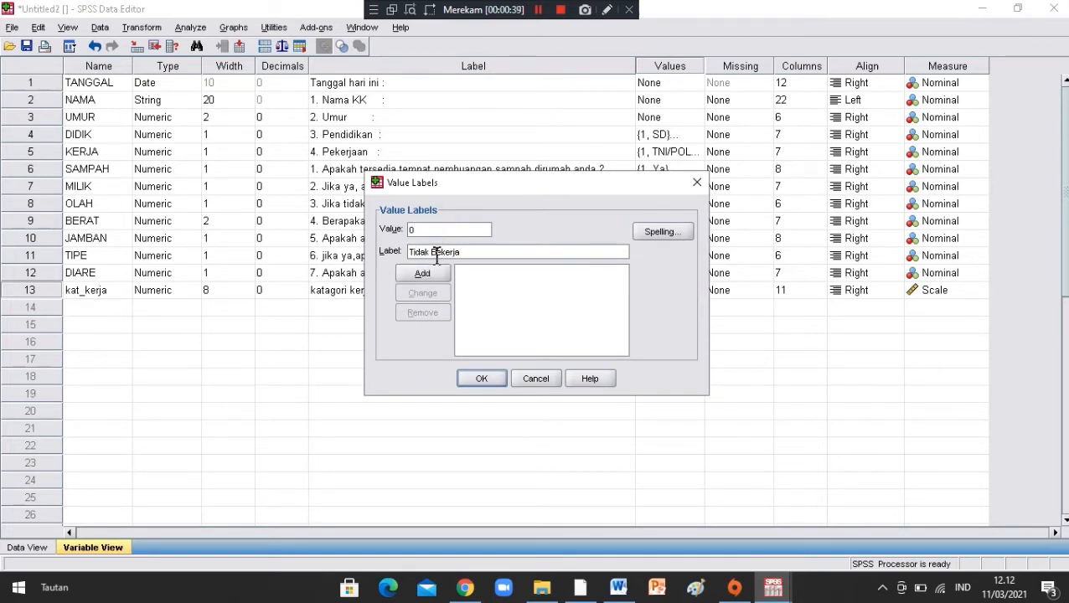
{"action": "left_click", "coordinate": [427, 276]}
{"action": "type", "text": "1"}
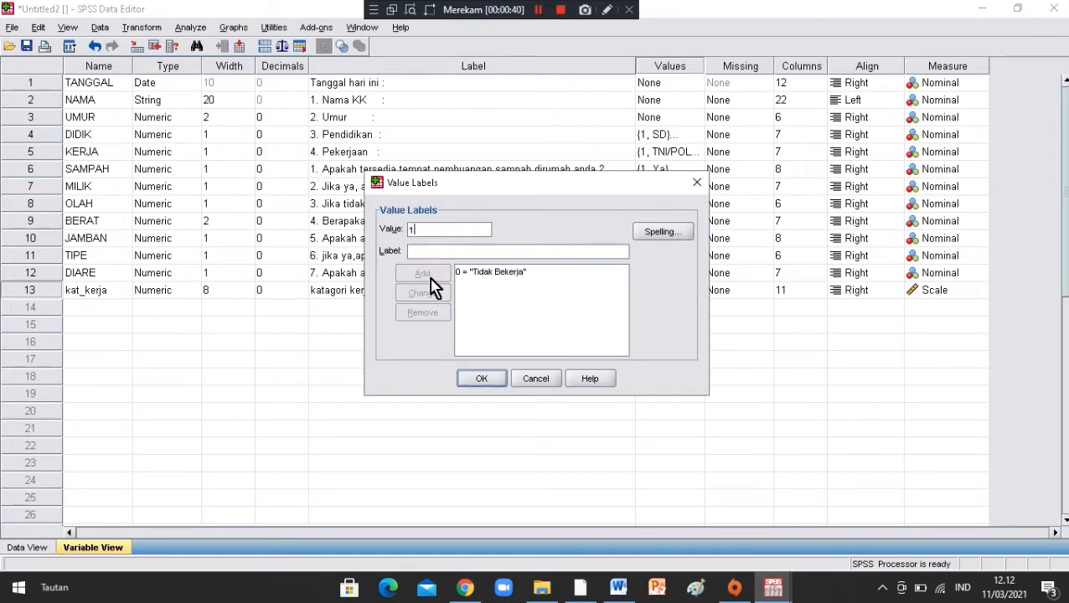
{"action": "type", "text": "Bel"}
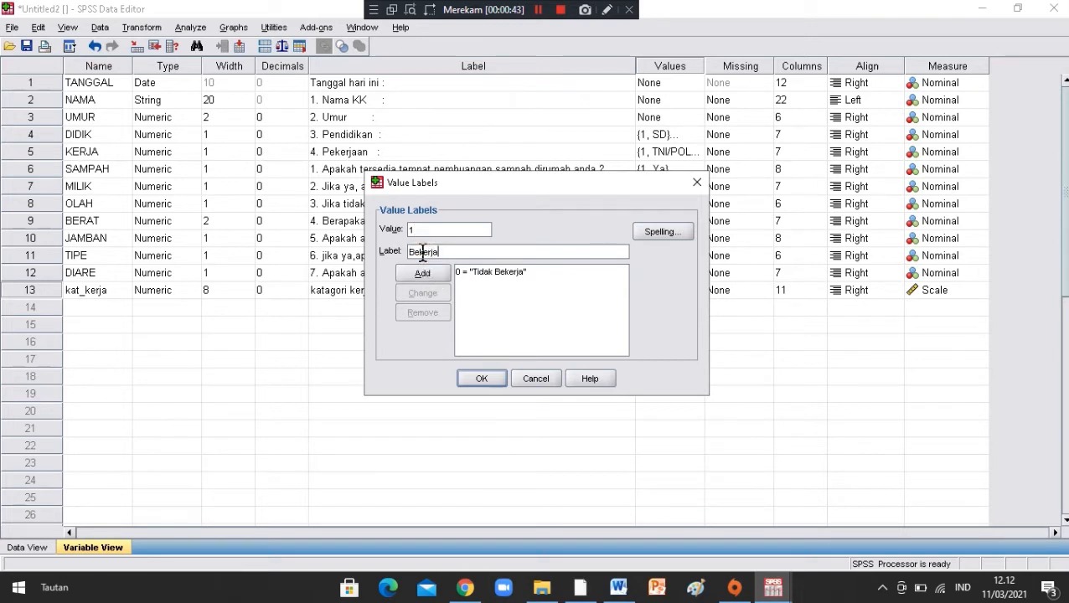
{"action": "left_click", "coordinate": [422, 274]}
{"action": "left_click", "coordinate": [482, 377]}
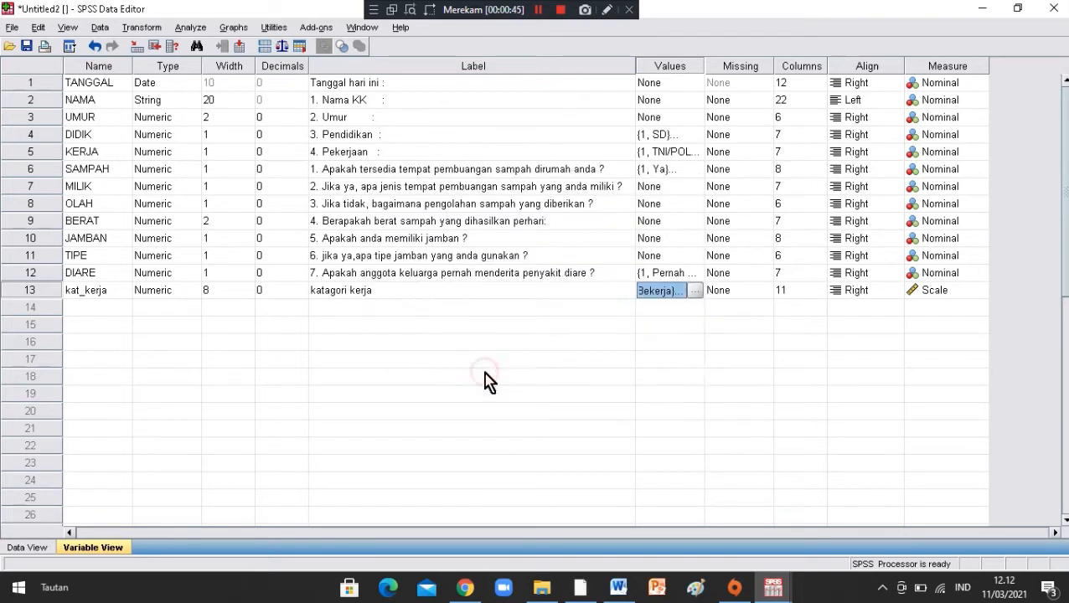
- Inspect the kat_kerja column in the data sheet, switching from value labels to the numeric codes
{"action": "left_click", "coordinate": [38, 548]}
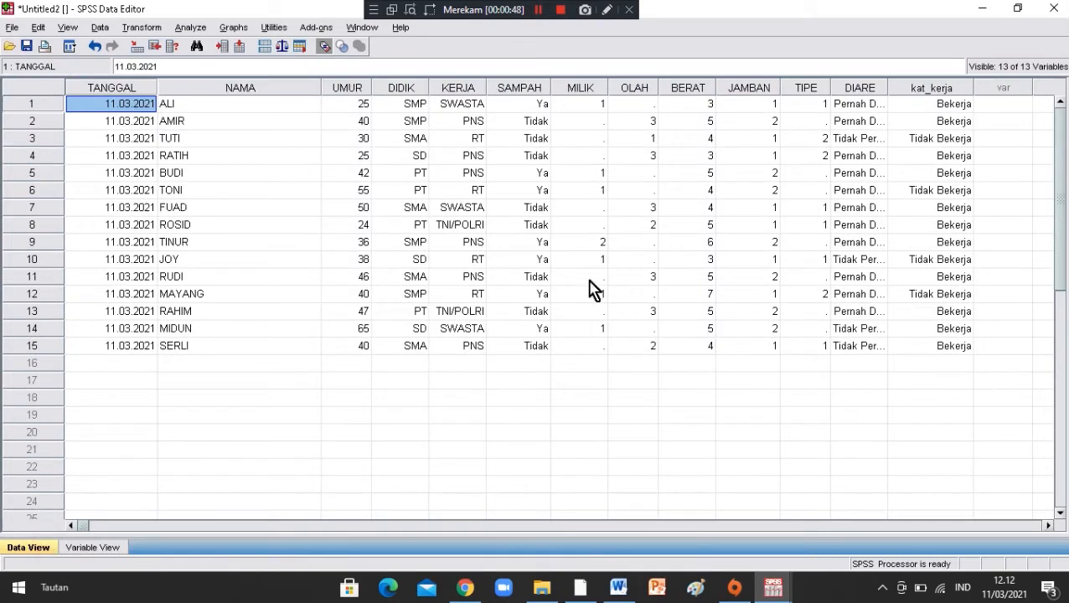
{"action": "left_click", "coordinate": [939, 88]}
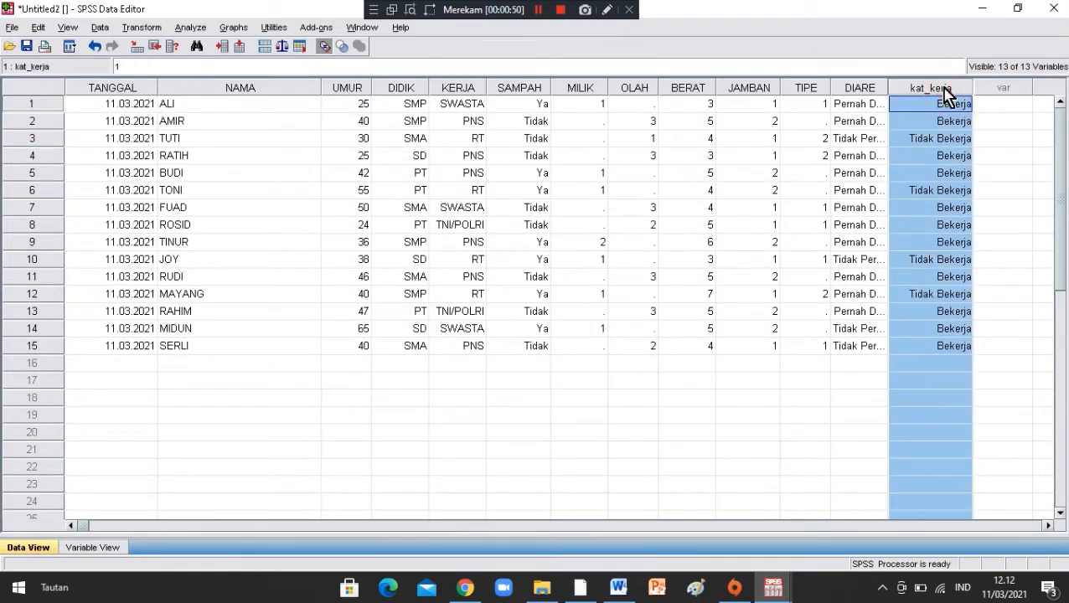
{"action": "left_click", "coordinate": [67, 28]}
{"action": "left_click", "coordinate": [98, 139]}
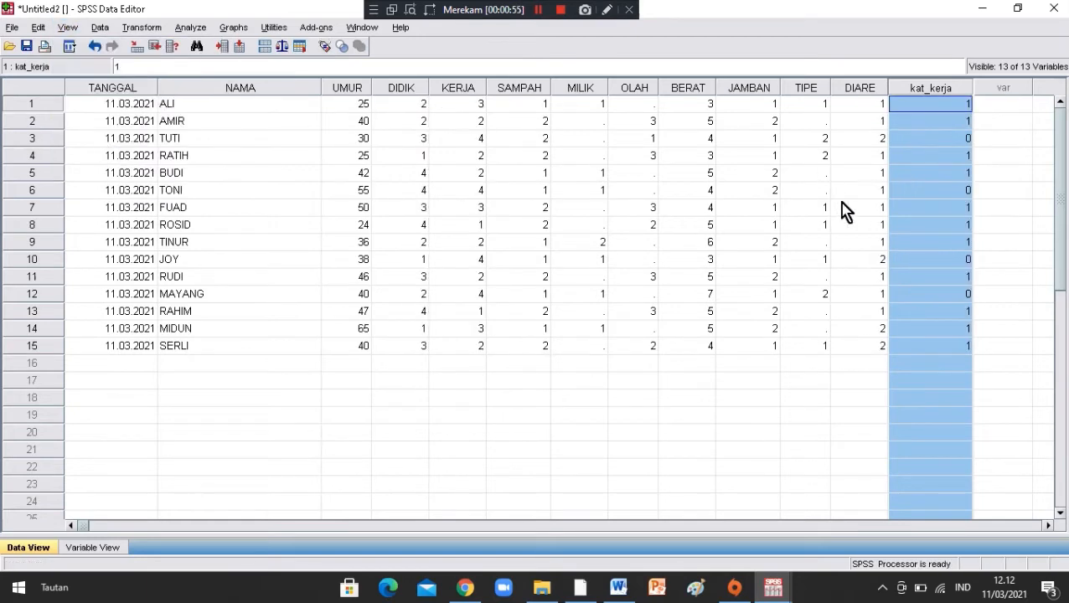
{"action": "left_click", "coordinate": [797, 366]}
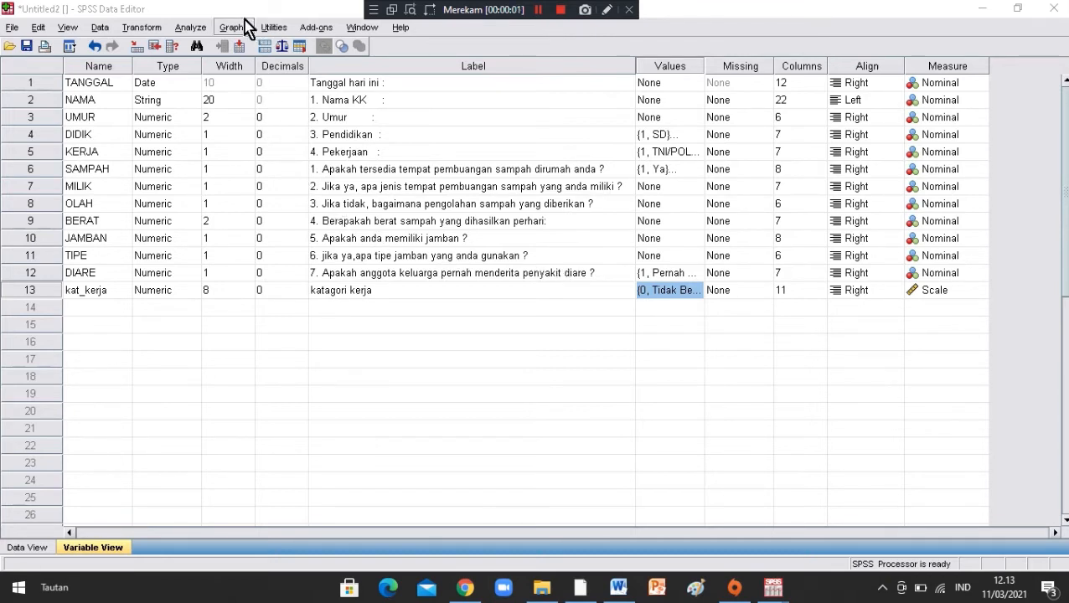
- Set up a fresh Frequencies analysis, clearing the previous selection and adding the variables DIDIK, KERJA, SAMPAH and DIARE
{"action": "left_click", "coordinate": [199, 27]}
{"action": "mouse_move", "coordinate": [226, 65]}
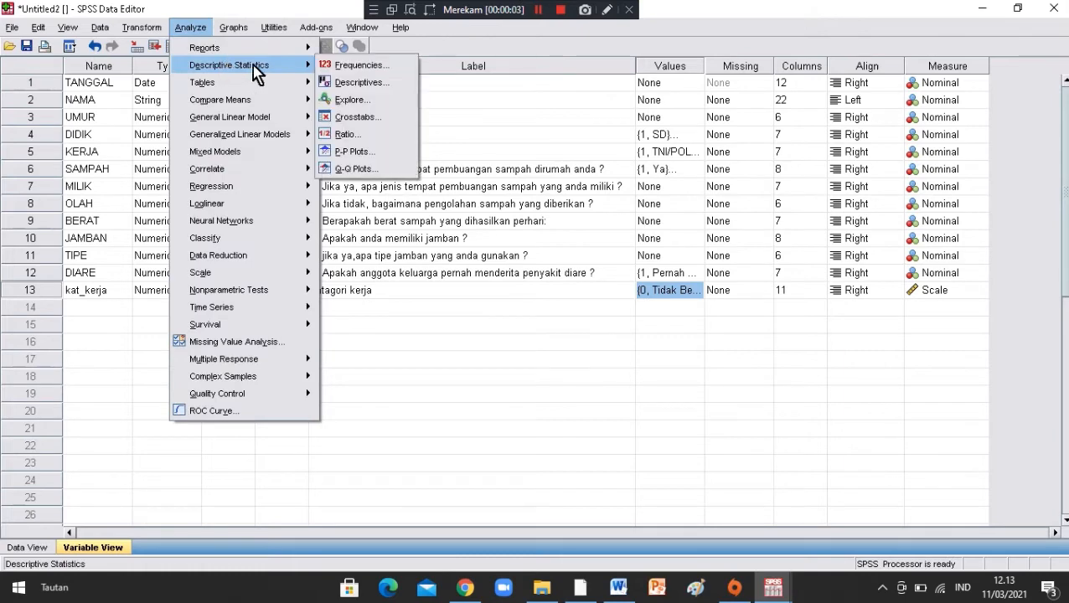
{"action": "left_click", "coordinate": [339, 65]}
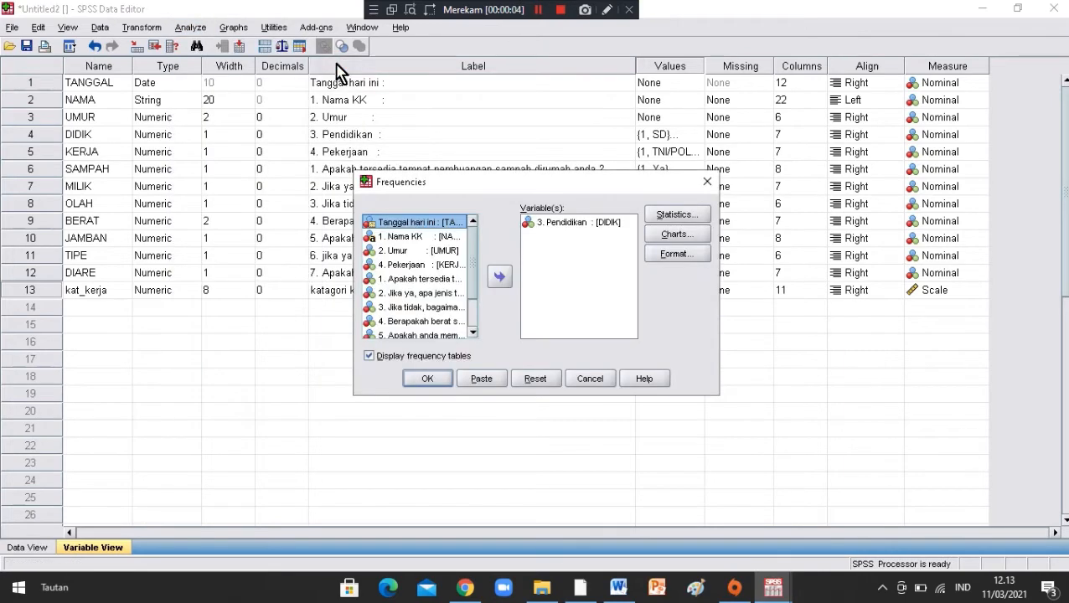
{"action": "left_click", "coordinate": [546, 384]}
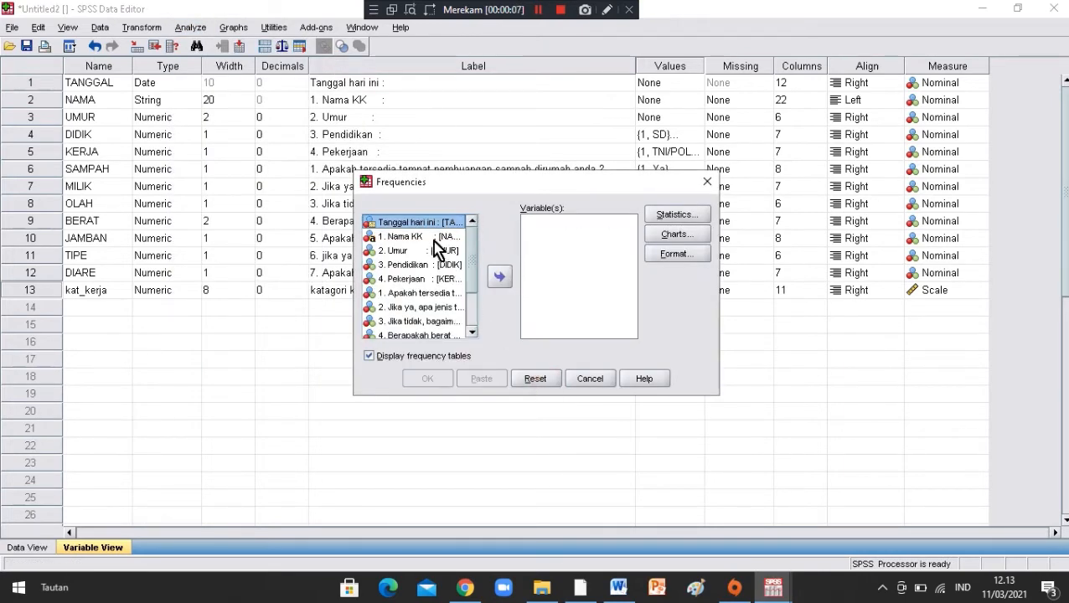
{"action": "left_click", "coordinate": [452, 266]}
{"action": "left_click", "coordinate": [499, 276]}
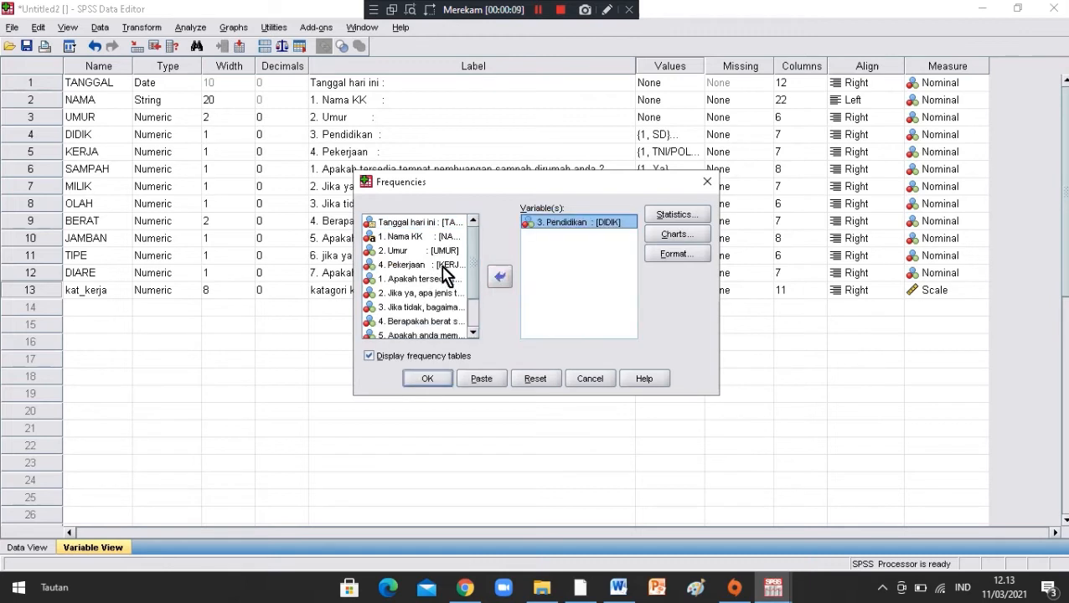
{"action": "left_click", "coordinate": [443, 266]}
{"action": "left_click", "coordinate": [496, 279]}
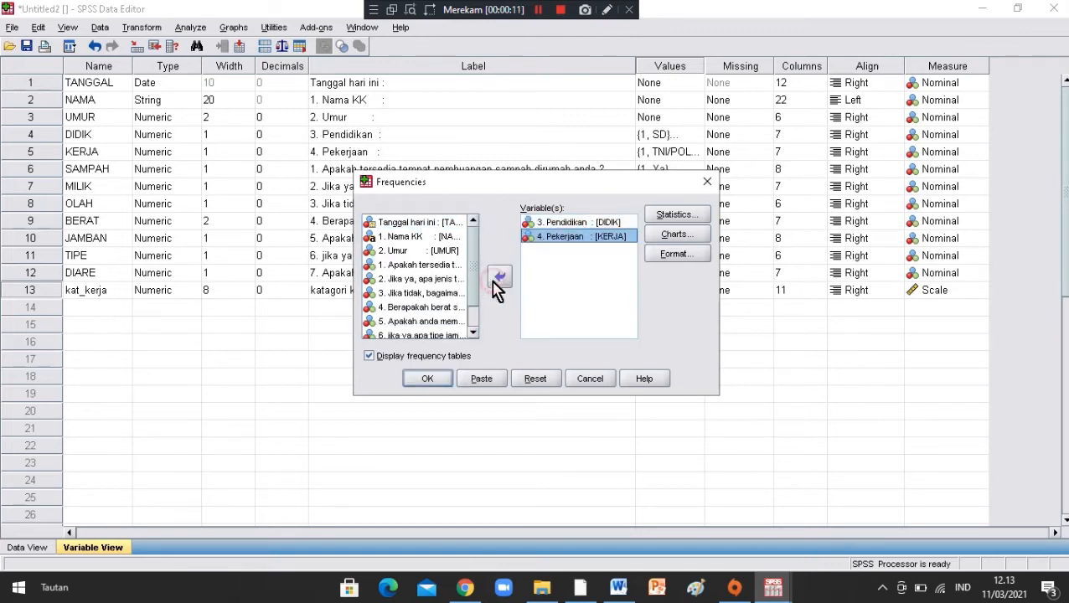
{"action": "left_click", "coordinate": [458, 266]}
{"action": "left_click", "coordinate": [499, 279]}
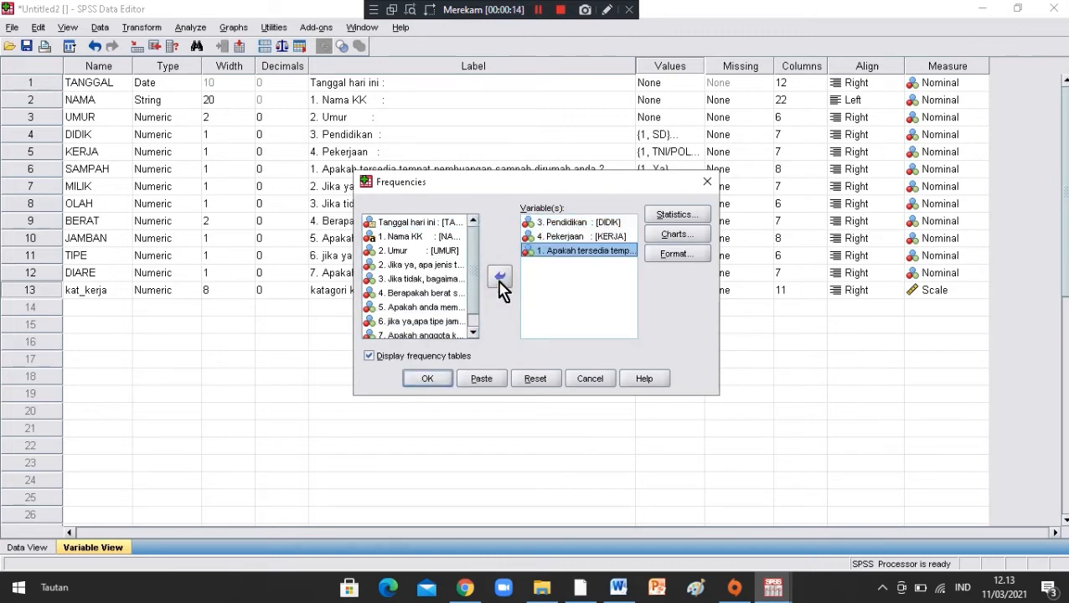
{"action": "left_click_drag", "start_coordinate": [475, 299], "coordinate": [475, 321]}
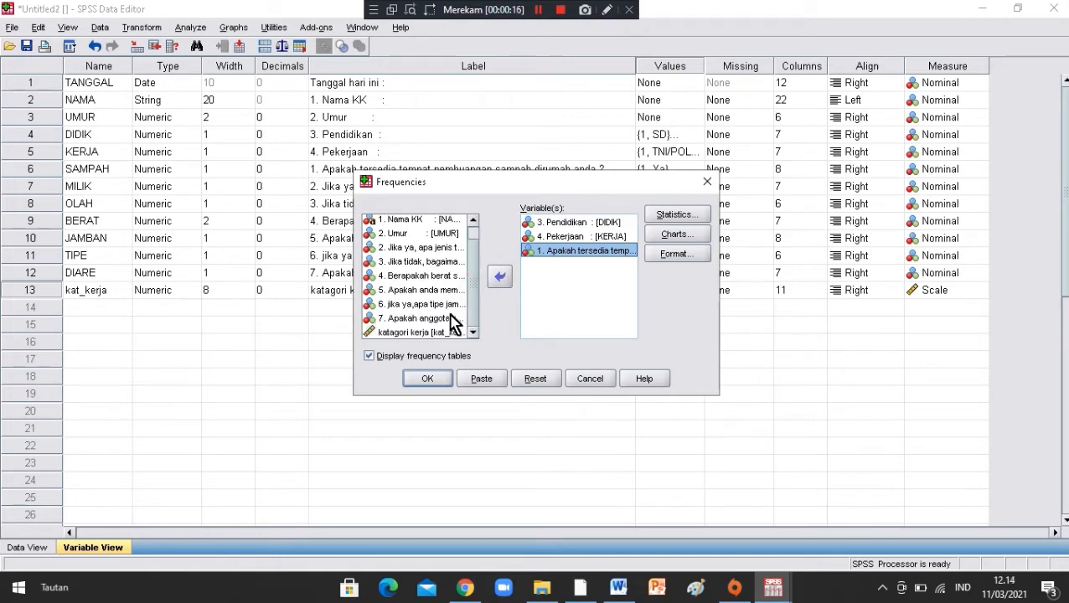
{"action": "left_click", "coordinate": [454, 320]}
{"action": "left_click", "coordinate": [503, 283]}
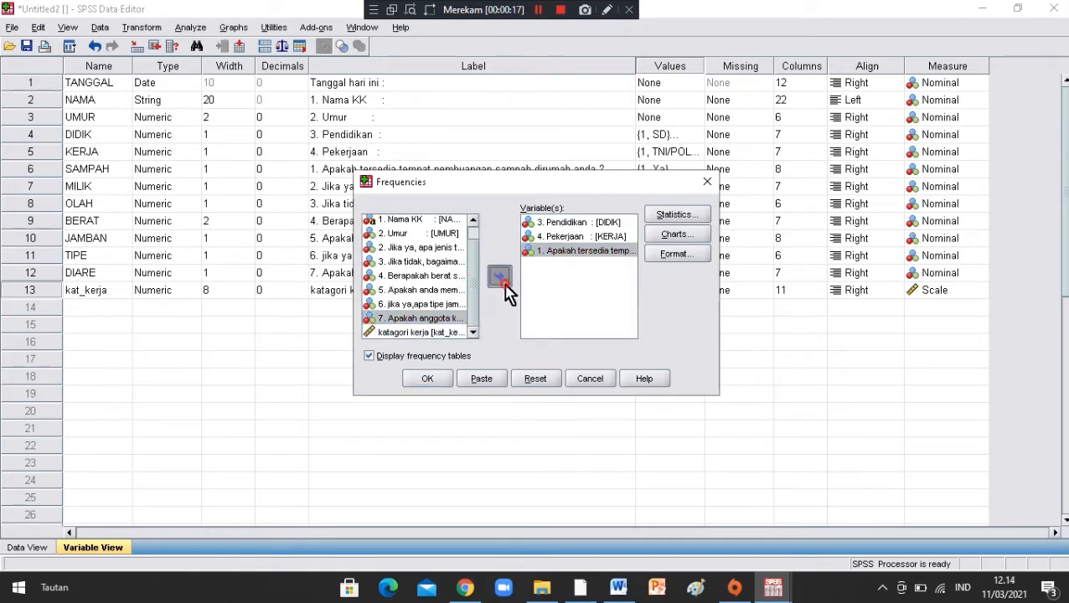
- Request pie charts with percentages as chart values for the four variables and run the Frequencies analysis
{"action": "left_click", "coordinate": [667, 237]}
{"action": "left_click", "coordinate": [463, 267]}
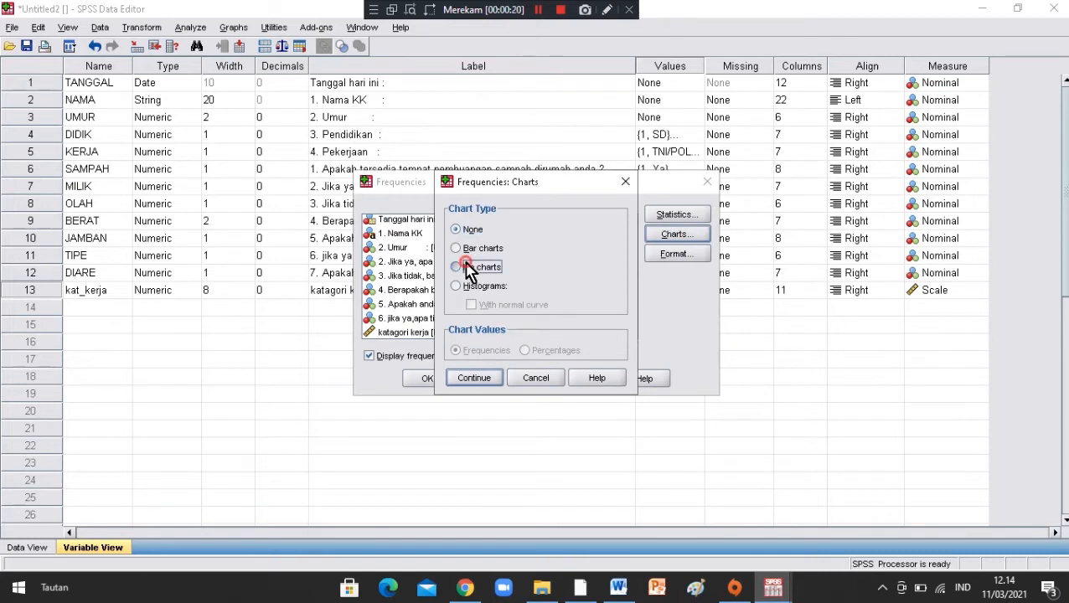
{"action": "left_click", "coordinate": [526, 352]}
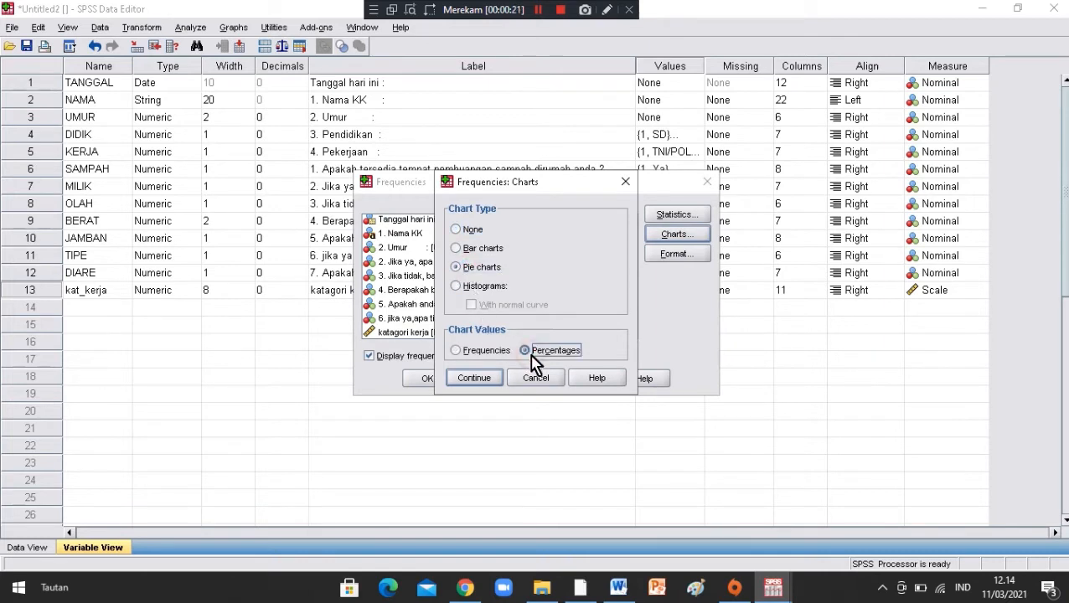
{"action": "left_click", "coordinate": [471, 378]}
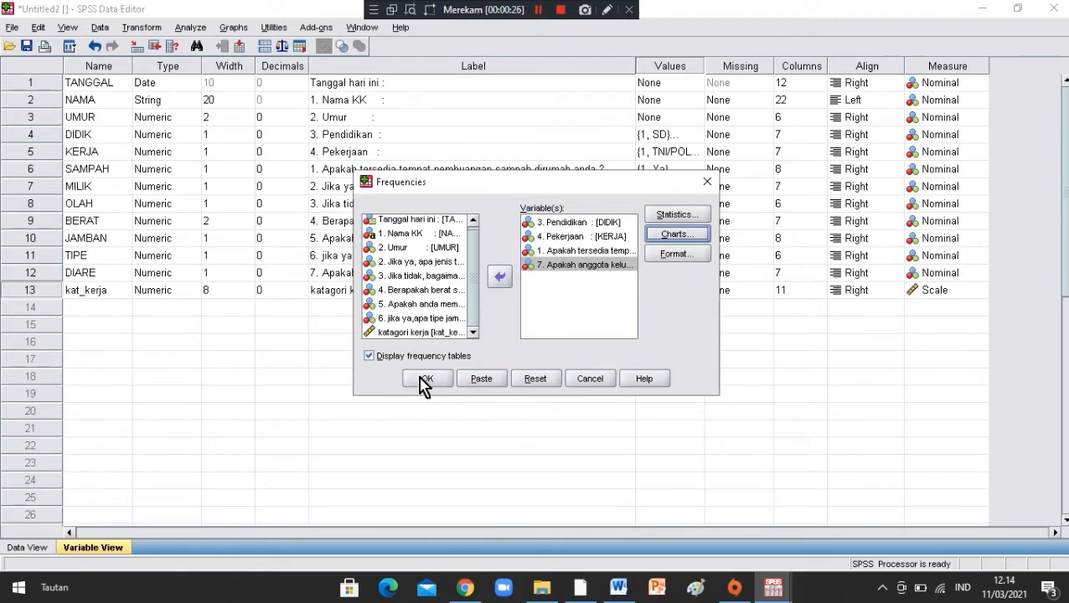
{"action": "left_click", "coordinate": [425, 379]}
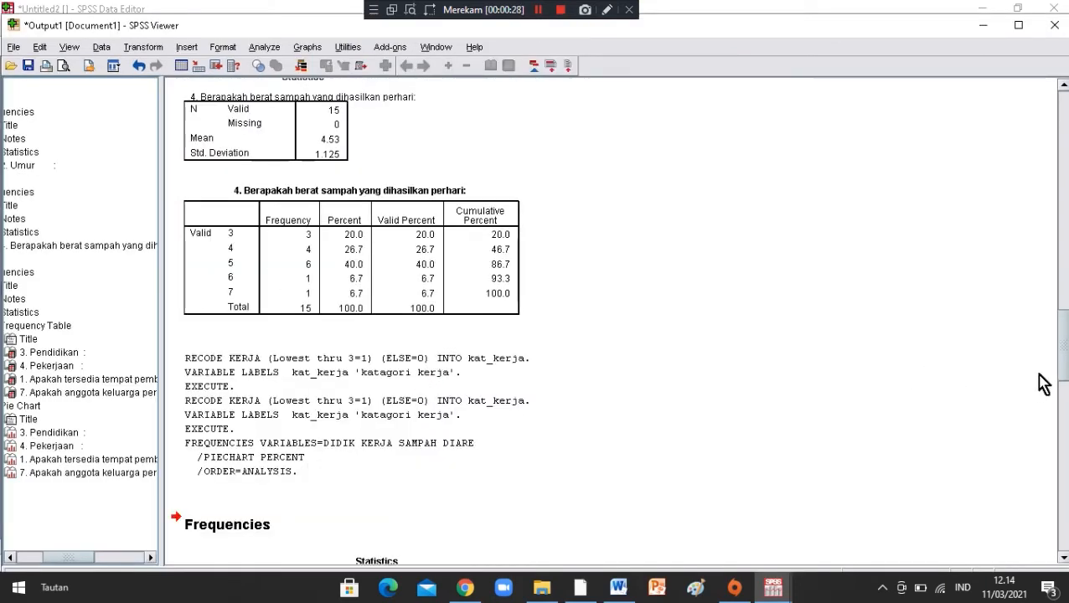
- Add percent data labels with automatic label position to the Pendidikan pie chart in the output and close its editor
{"action": "left_click_drag", "start_coordinate": [1064, 352], "coordinate": [1059, 403]}
{"action": "double_click", "coordinate": [416, 239]}
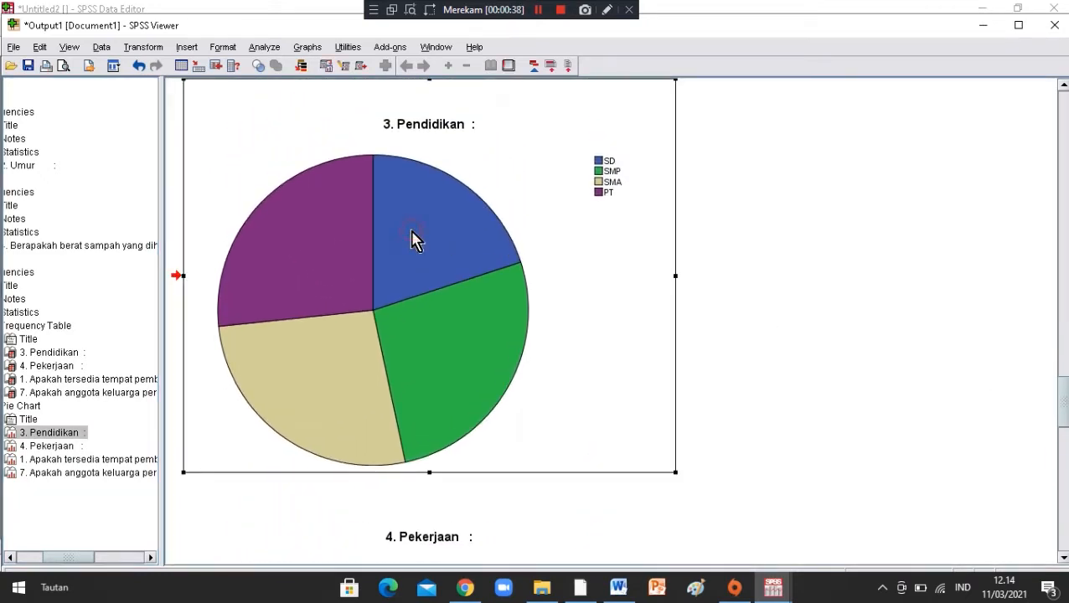
{"action": "left_click", "coordinate": [390, 159]}
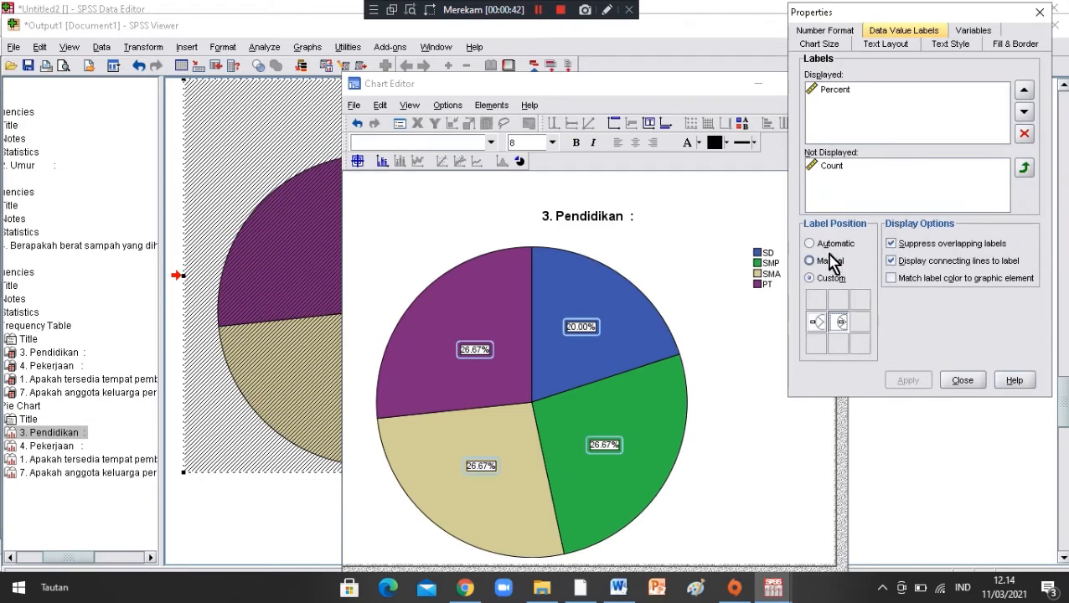
{"action": "left_click", "coordinate": [826, 243]}
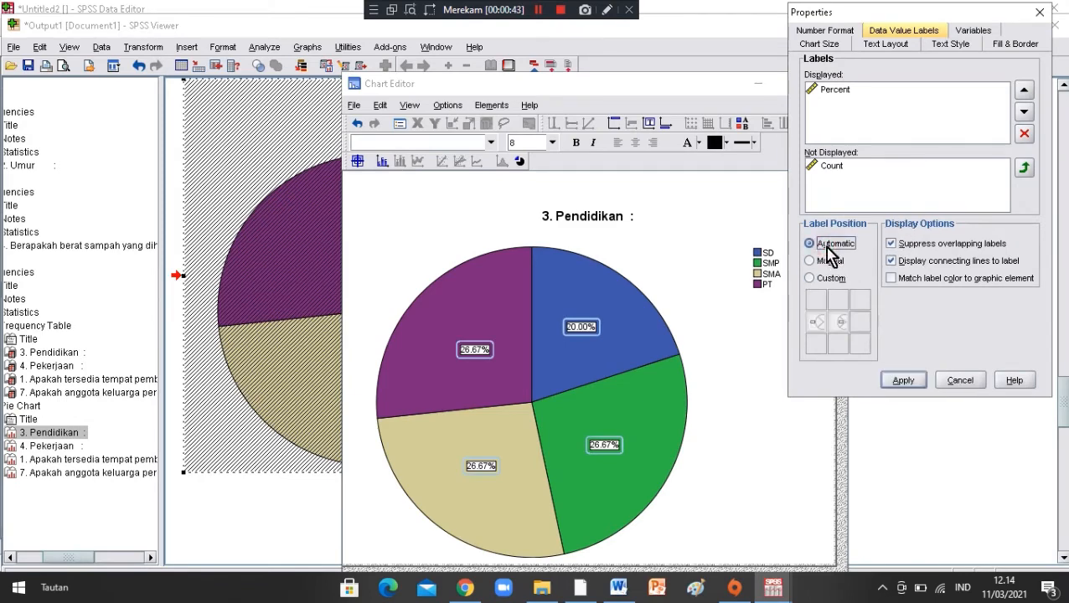
{"action": "left_click", "coordinate": [903, 380]}
{"action": "left_click", "coordinate": [962, 381]}
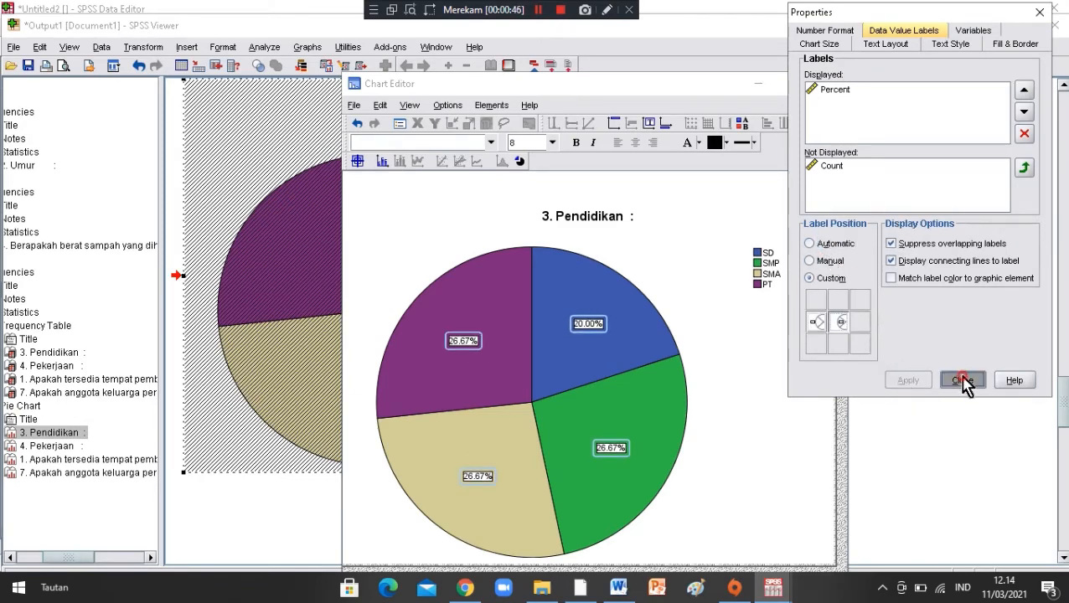
{"action": "left_click", "coordinate": [830, 84]}
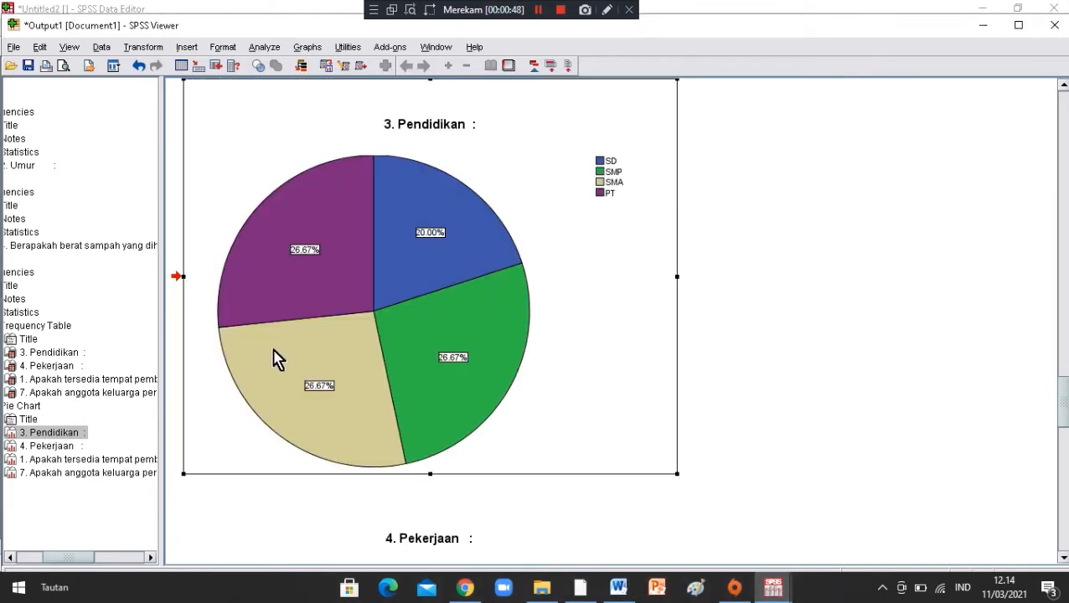
- Show percent data labels, automatically positioned, on the Pekerjaan pie chart and return to the output
{"action": "left_click_drag", "start_coordinate": [1061, 391], "coordinate": [1061, 422]}
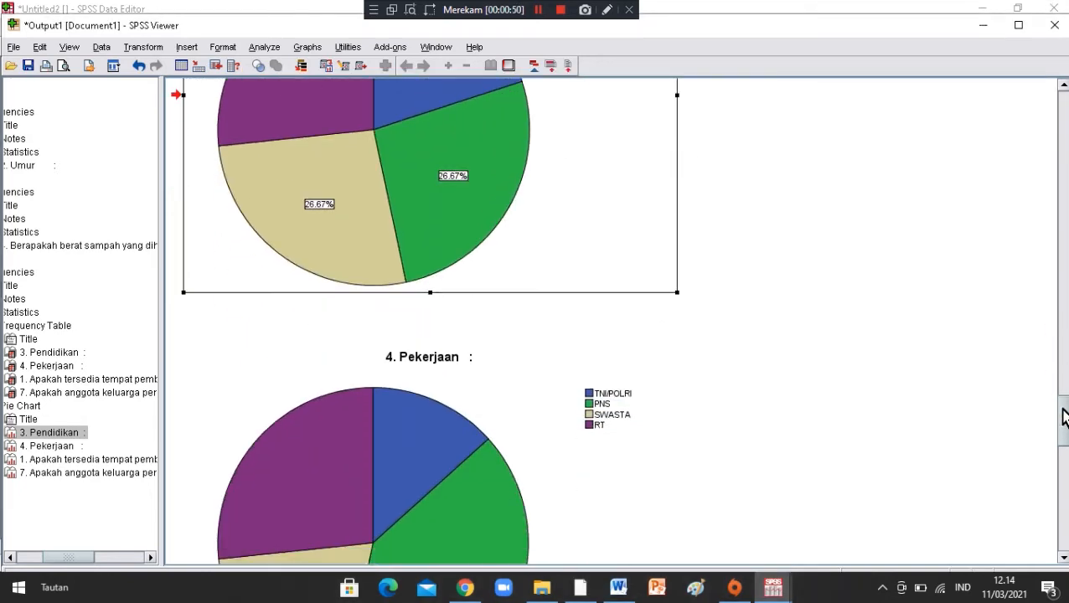
{"action": "left_click", "coordinate": [387, 360]}
{"action": "double_click", "coordinate": [388, 364]}
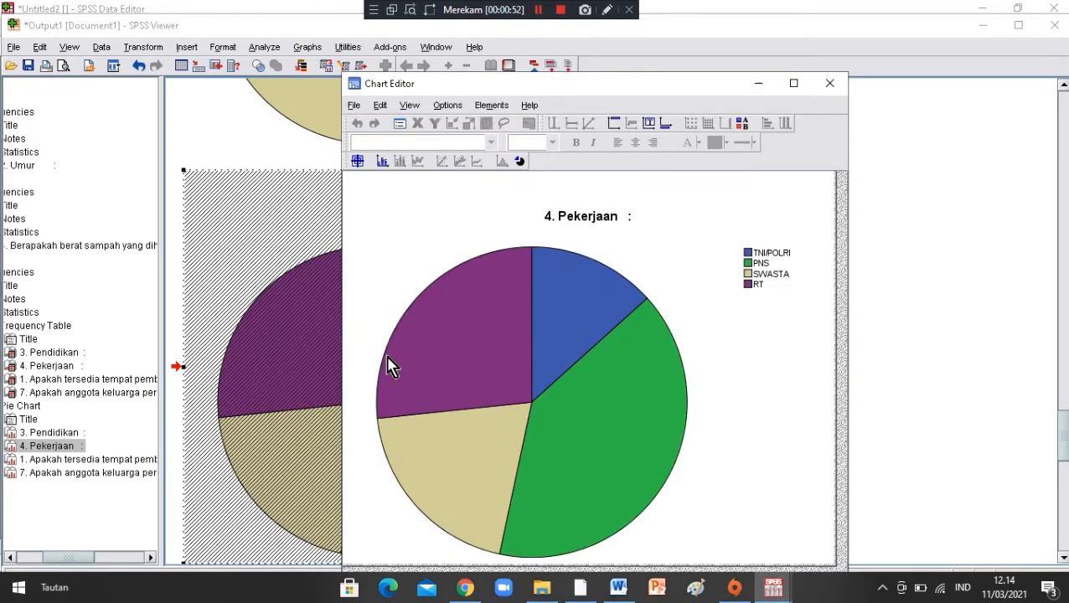
{"action": "left_click", "coordinate": [382, 161]}
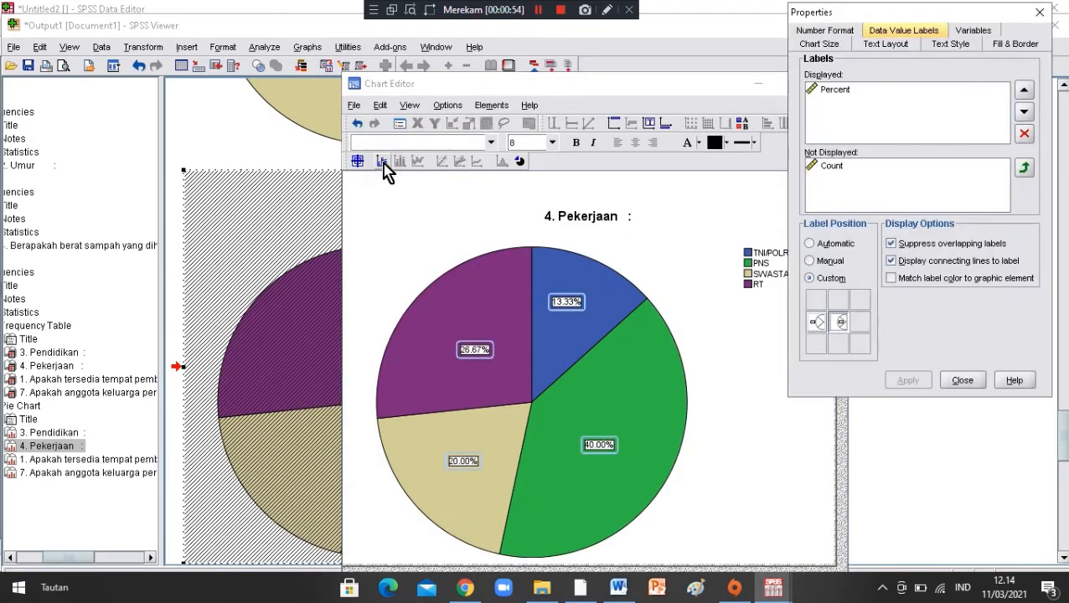
{"action": "left_click", "coordinate": [810, 244]}
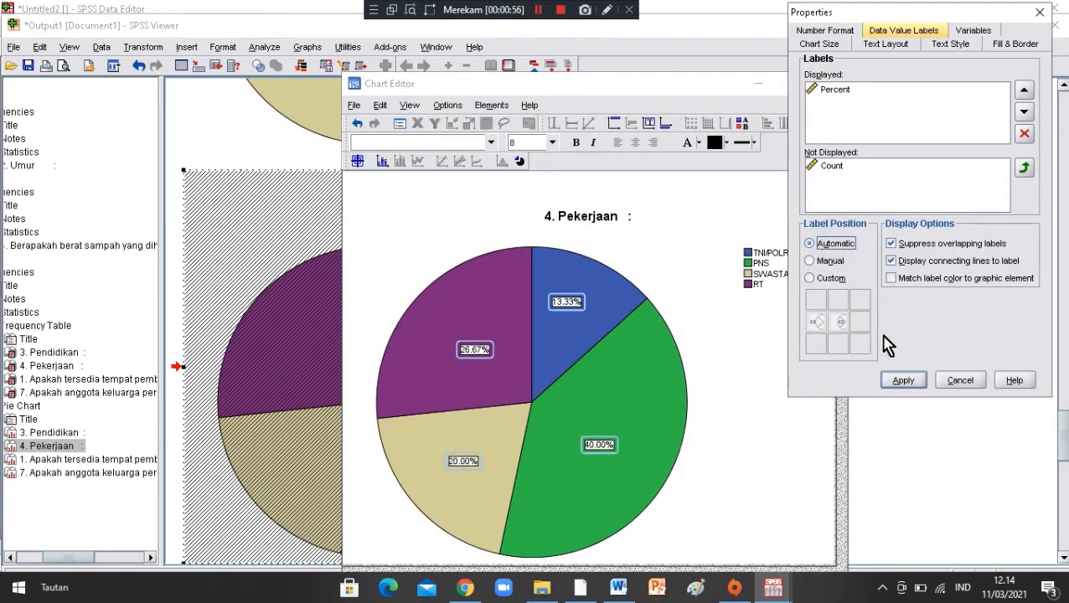
{"action": "left_click", "coordinate": [911, 383]}
{"action": "left_click", "coordinate": [949, 387]}
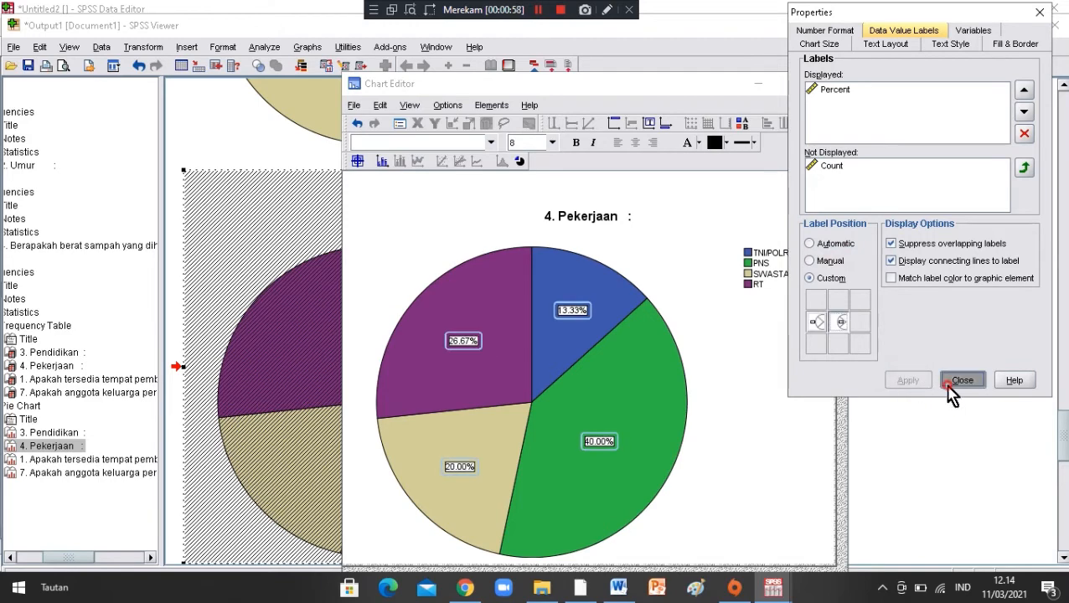
{"action": "left_click", "coordinate": [830, 83]}
- Label the slices of the waste-disposal availability (SAMPAH) pie chart with automatically positioned percentages
{"action": "left_click_drag", "start_coordinate": [1062, 425], "coordinate": [1062, 513]}
{"action": "double_click", "coordinate": [502, 326]}
{"action": "left_click", "coordinate": [383, 162]}
{"action": "left_click", "coordinate": [819, 244]}
{"action": "left_click", "coordinate": [907, 379]}
{"action": "left_click", "coordinate": [962, 385]}
{"action": "left_click", "coordinate": [830, 84]}
- Label the slices of the diarrhoea history (DIARE) pie chart with automatically positioned percentages
{"action": "double_click", "coordinate": [404, 335]}
{"action": "left_click", "coordinate": [383, 162]}
{"action": "left_click", "coordinate": [833, 243]}
{"action": "left_click", "coordinate": [907, 380]}
{"action": "left_click", "coordinate": [960, 382]}
{"action": "left_click", "coordinate": [830, 84]}
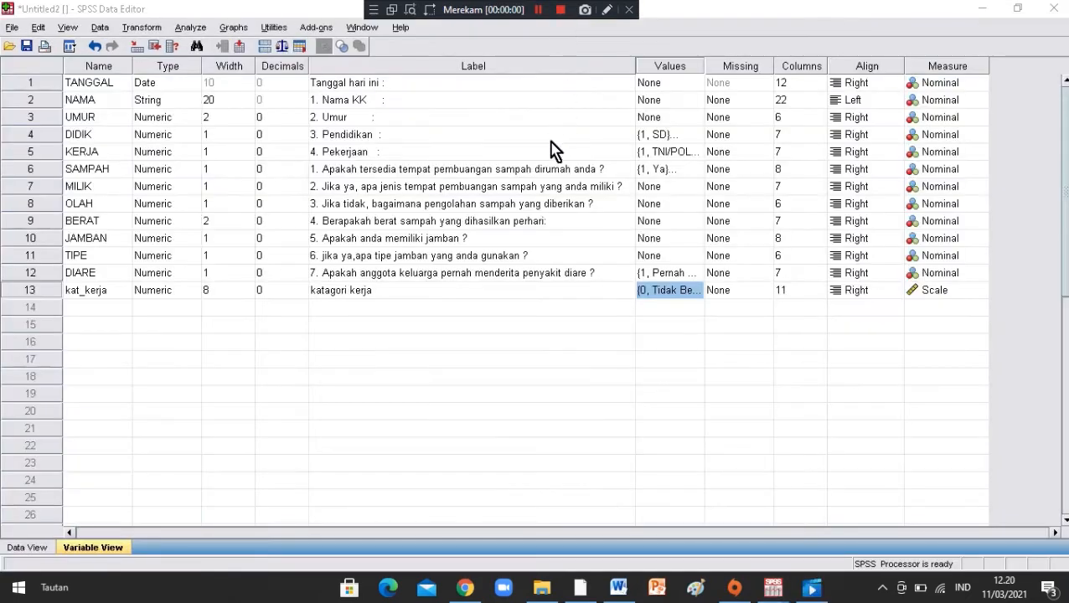
- Reset the Frequencies analysis and select only the katagori kerja variable (kat_kerja)
{"action": "left_click", "coordinate": [188, 29]}
{"action": "mouse_move", "coordinate": [231, 66]}
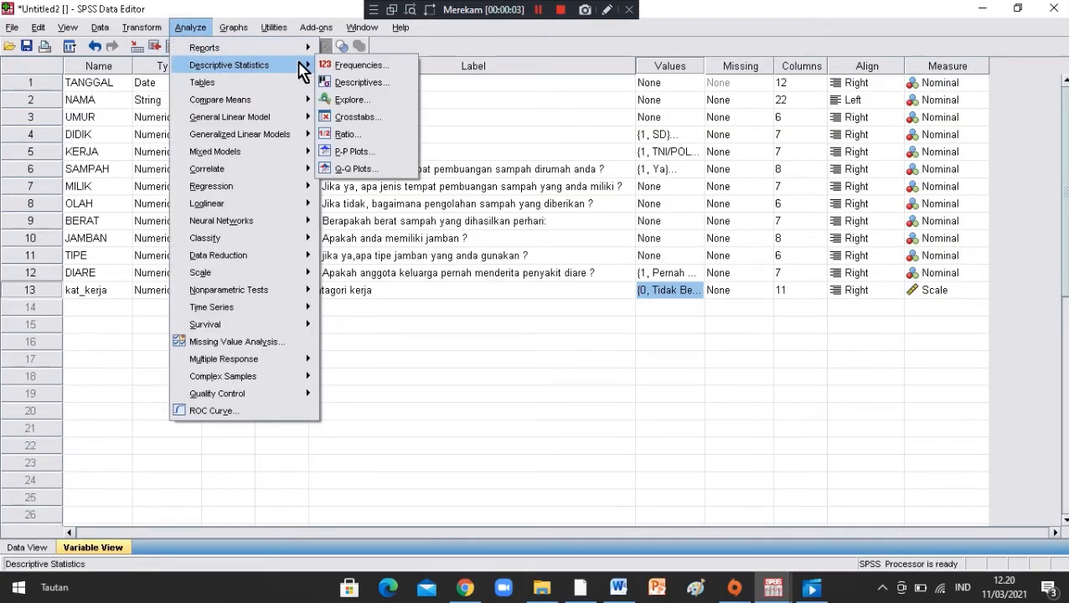
{"action": "left_click", "coordinate": [327, 66]}
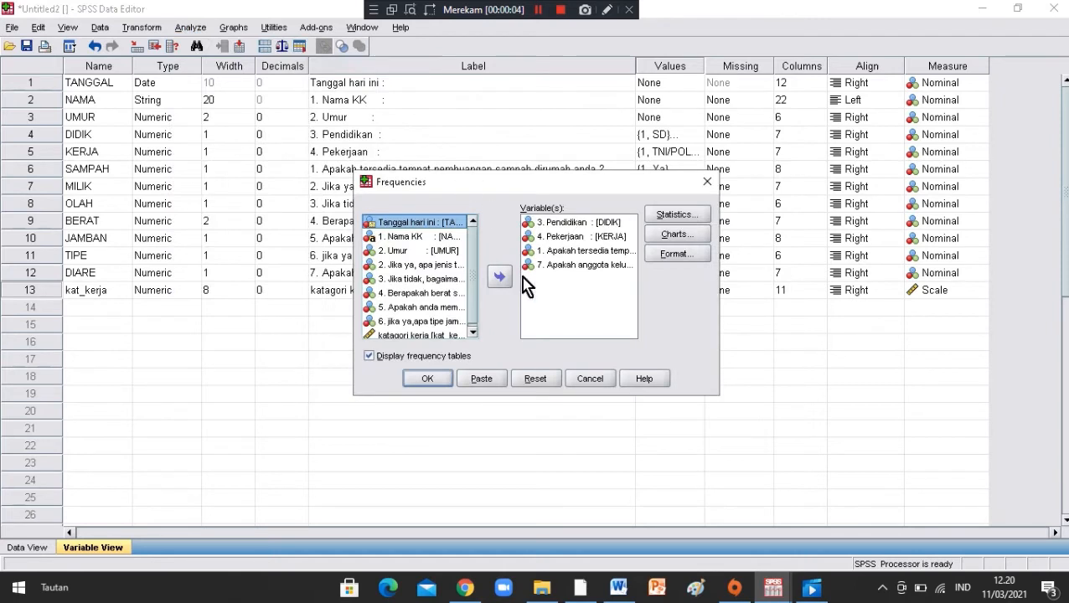
{"action": "left_click", "coordinate": [541, 379]}
{"action": "left_click_drag", "start_coordinate": [472, 258], "coordinate": [469, 324]}
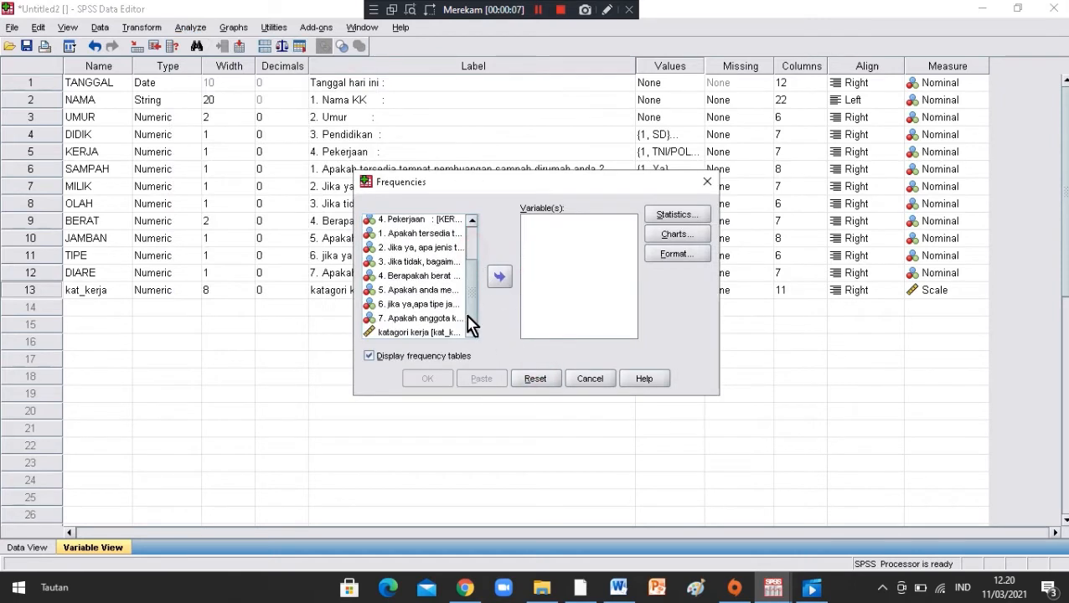
{"action": "left_click", "coordinate": [442, 333]}
{"action": "left_click", "coordinate": [499, 277]}
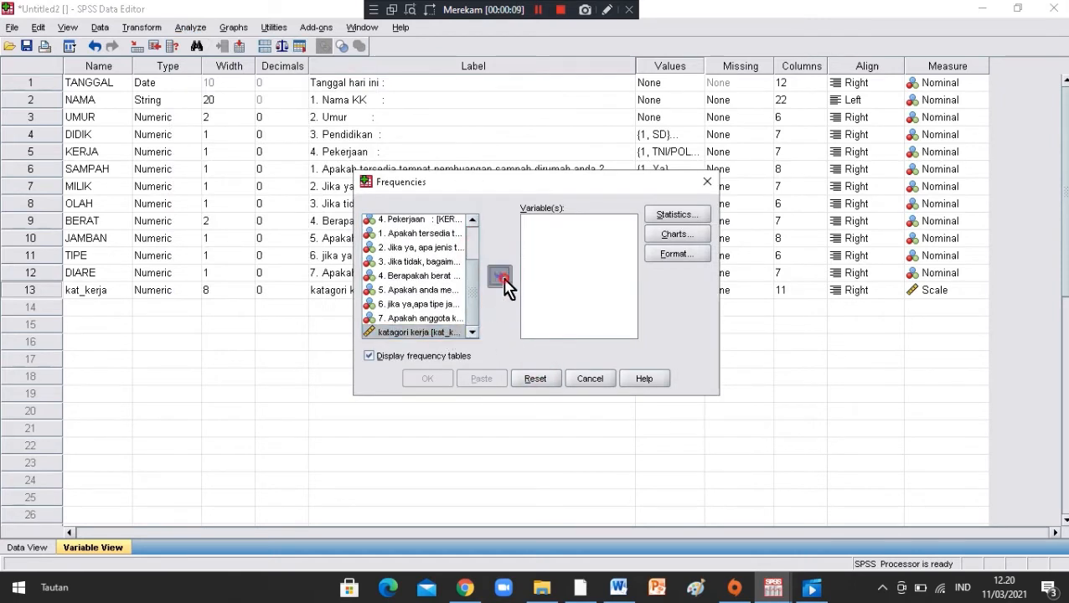
- Choose a pie chart with percentages for kat_kerja and run the Frequencies analysis
{"action": "left_click", "coordinate": [674, 235]}
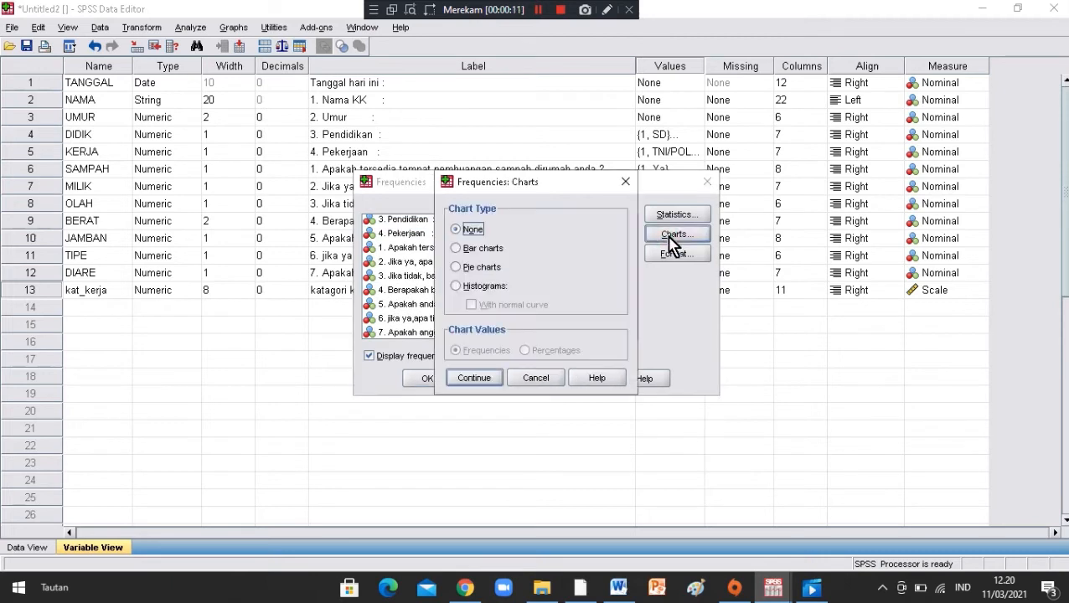
{"action": "left_click", "coordinate": [493, 250]}
{"action": "left_click", "coordinate": [484, 270]}
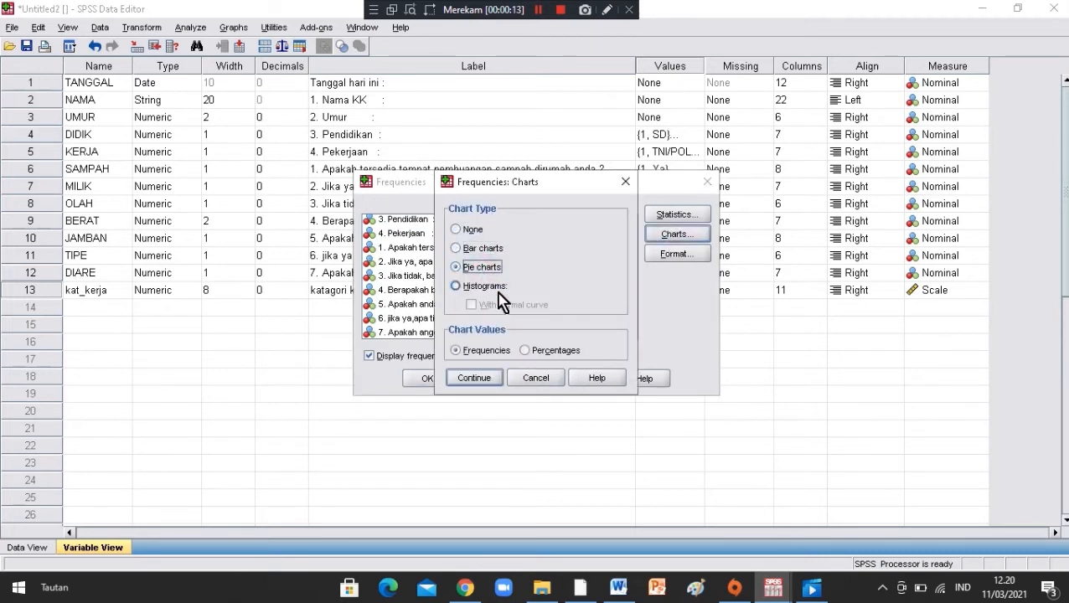
{"action": "left_click", "coordinate": [529, 352]}
{"action": "left_click", "coordinate": [484, 382]}
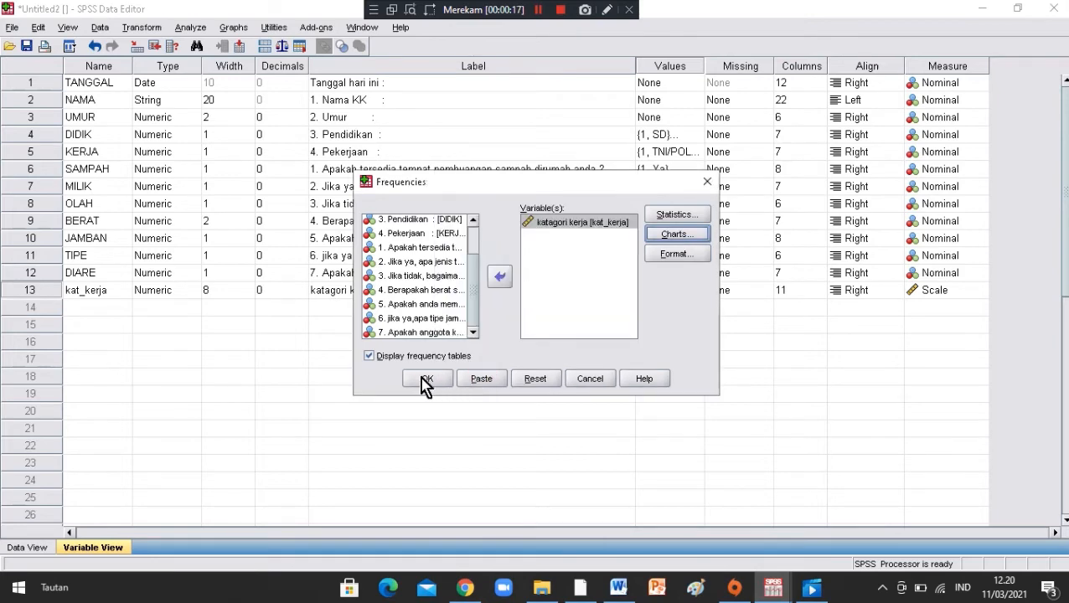
{"action": "left_click", "coordinate": [426, 379]}
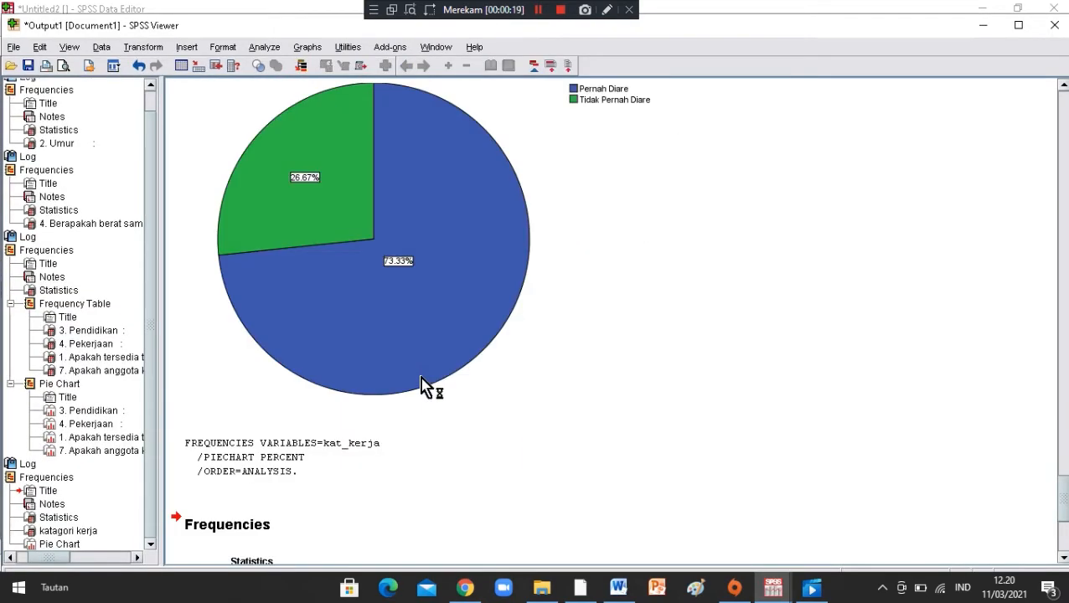
- Add percent data labels with automatic label position to the katagori kerja pie chart
{"action": "left_click_drag", "start_coordinate": [1065, 500], "coordinate": [1066, 539]}
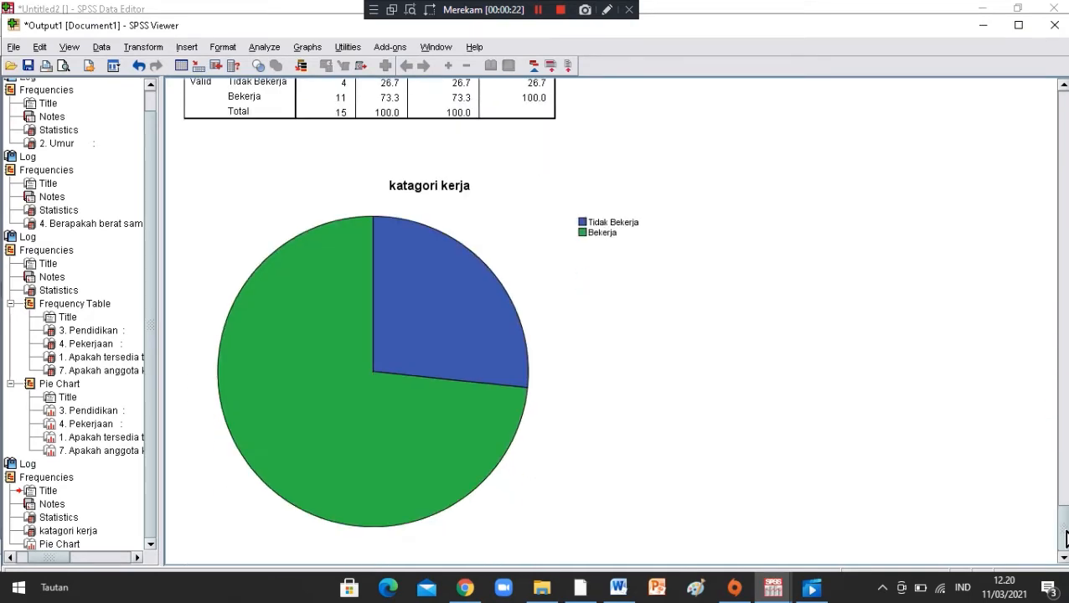
{"action": "double_click", "coordinate": [480, 410]}
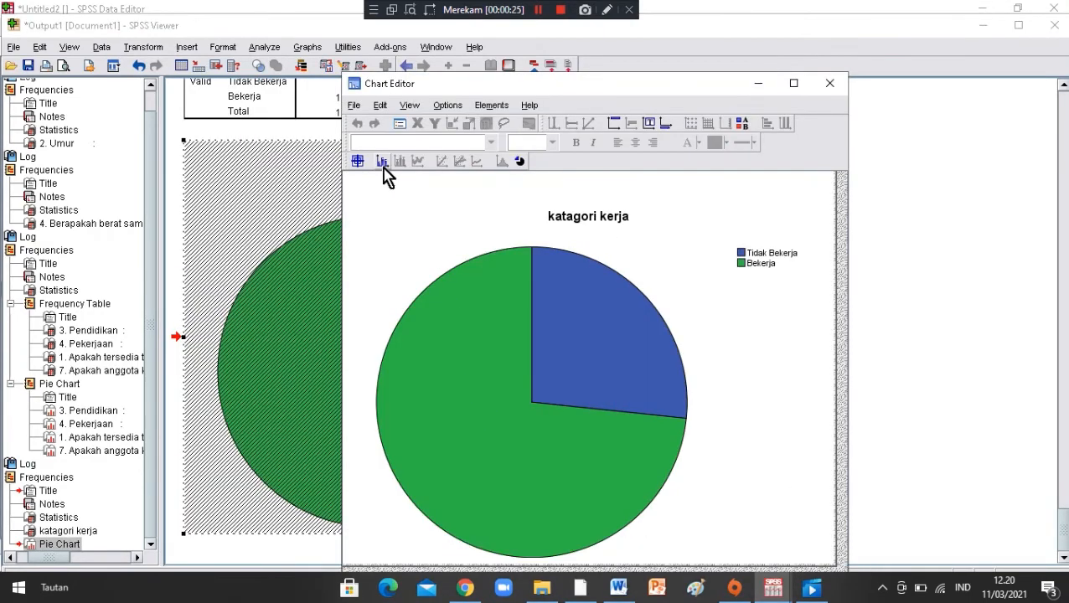
{"action": "left_click", "coordinate": [382, 161]}
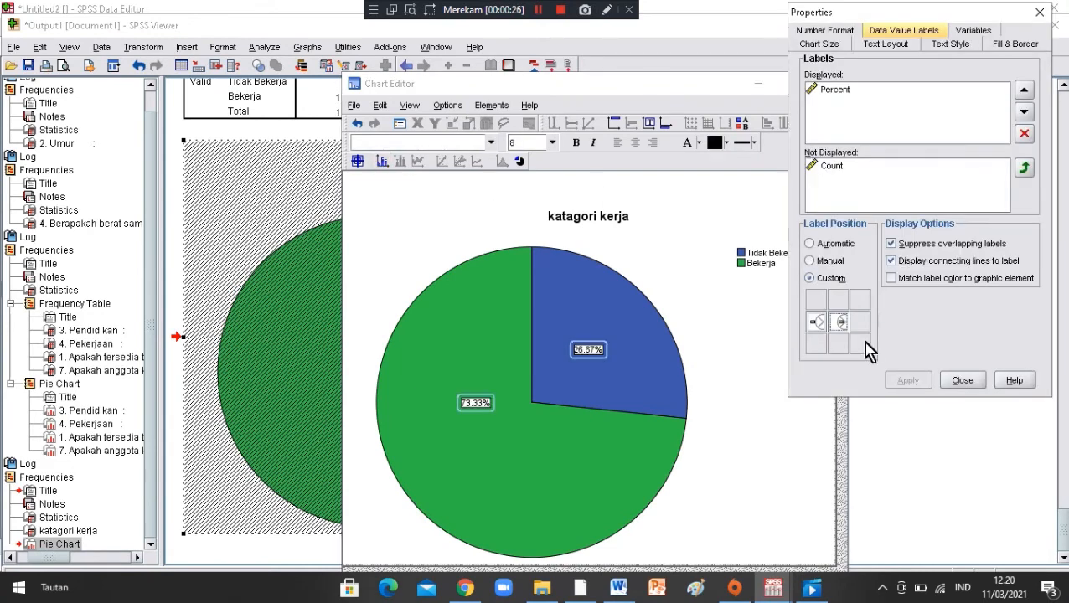
{"action": "left_click", "coordinate": [818, 242]}
{"action": "left_click", "coordinate": [904, 382]}
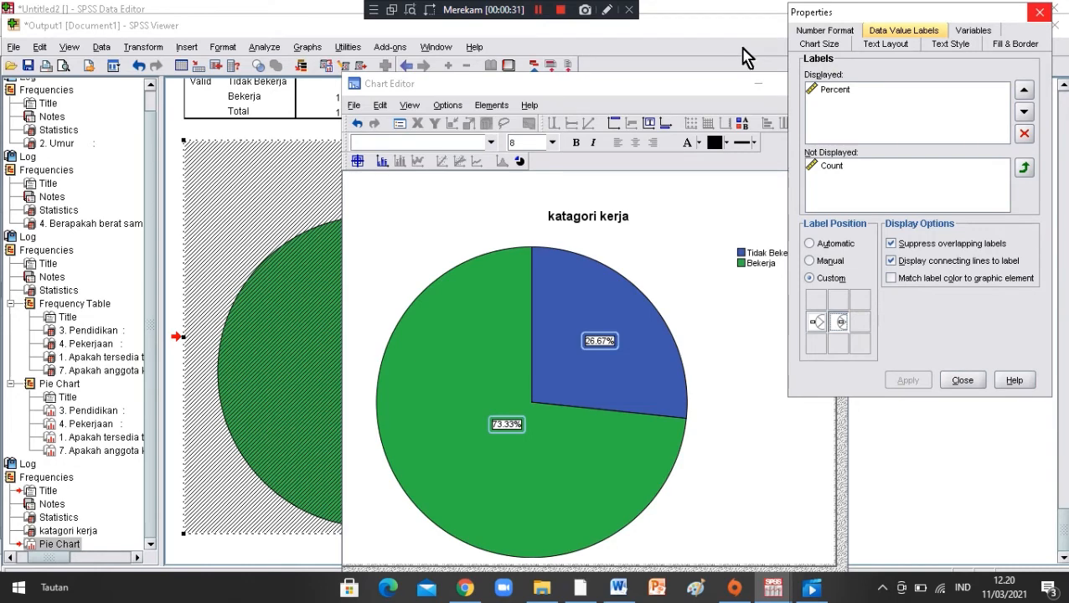
- Close the chart properties and leave the Chart Editor for the katagori kerja pie chart
{"action": "left_click", "coordinate": [960, 381]}
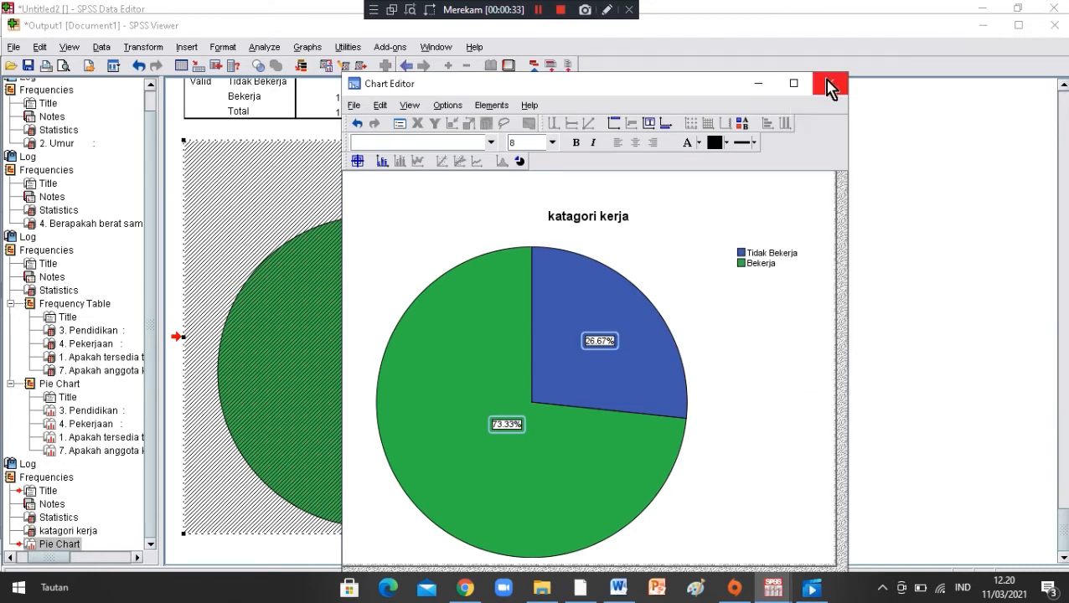
{"action": "left_click", "coordinate": [827, 85]}
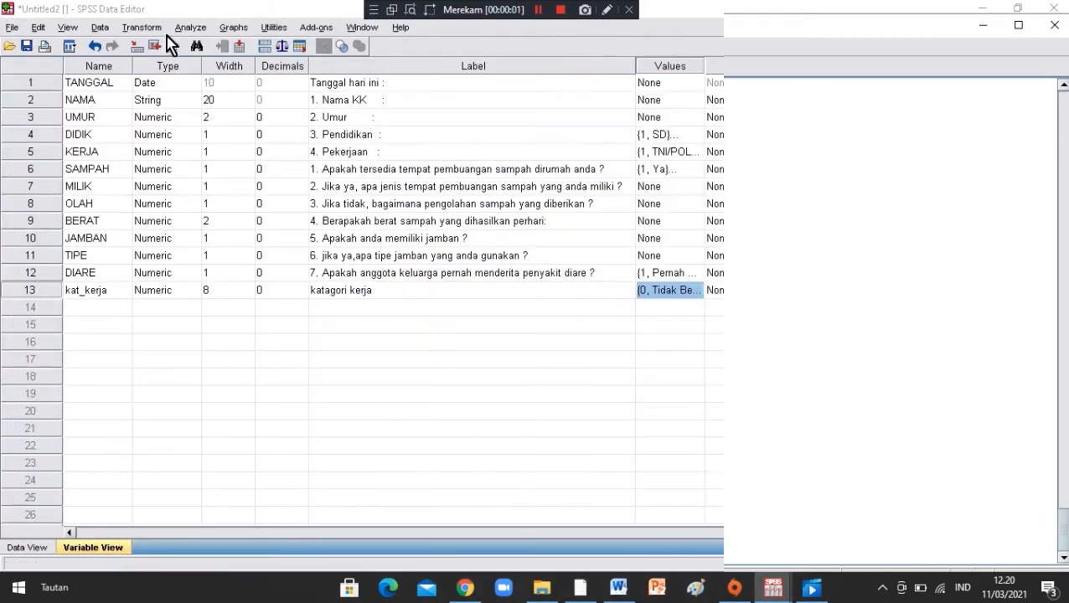
- Reset Recode into Different Variables and set BERAT to recode into kat_berat with the label katagori berat
{"action": "left_click", "coordinate": [142, 27]}
{"action": "left_click", "coordinate": [205, 105]}
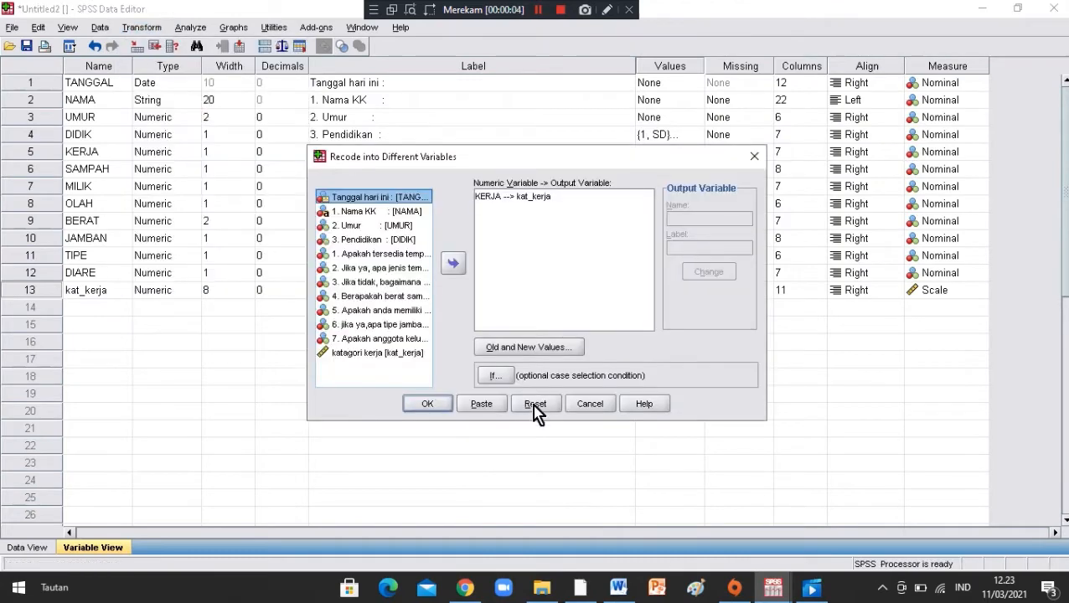
{"action": "left_click", "coordinate": [536, 405]}
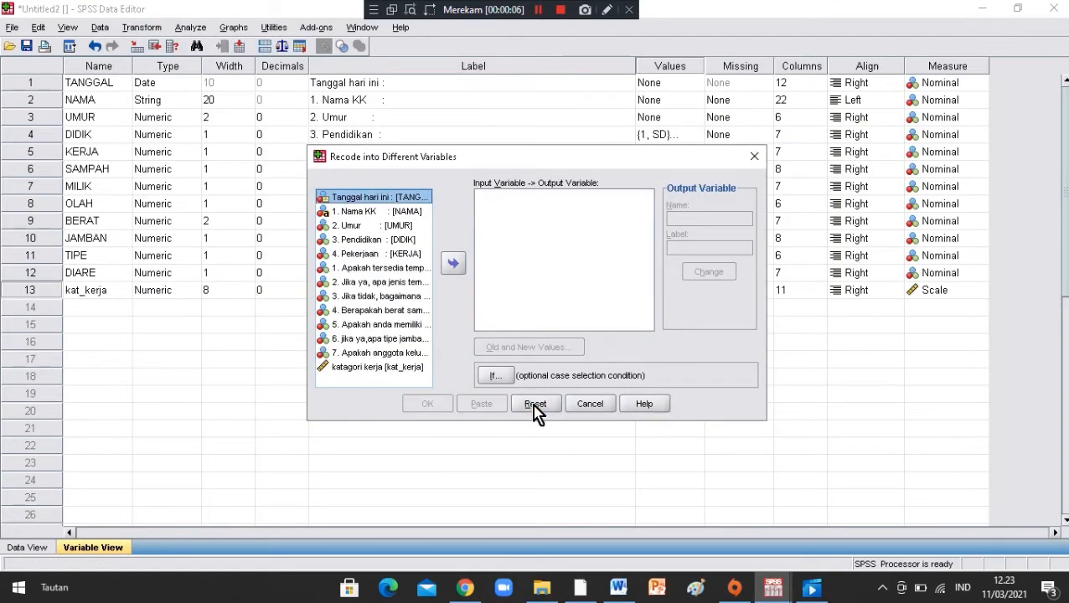
{"action": "left_click", "coordinate": [387, 312]}
{"action": "left_click", "coordinate": [453, 265]}
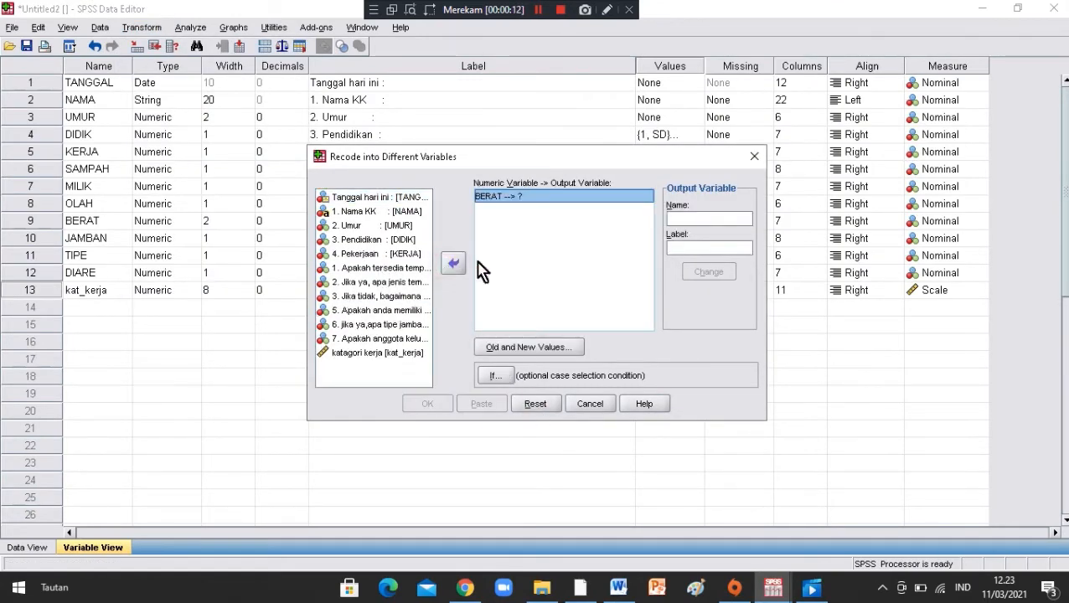
{"action": "left_click", "coordinate": [675, 217]}
{"action": "type", "text": "kat_berat"}
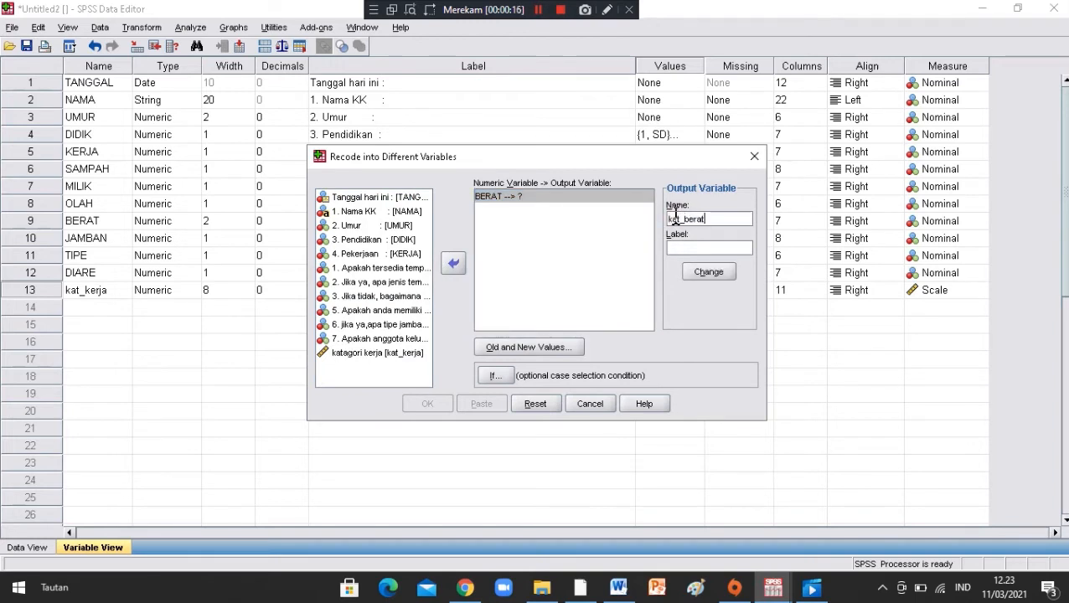
{"action": "left_click", "coordinate": [697, 245]}
{"action": "left_click", "coordinate": [709, 273]}
- Add a recode rule for BERAT that maps the range lowest through 1 to the new value 1
{"action": "left_click", "coordinate": [528, 346]}
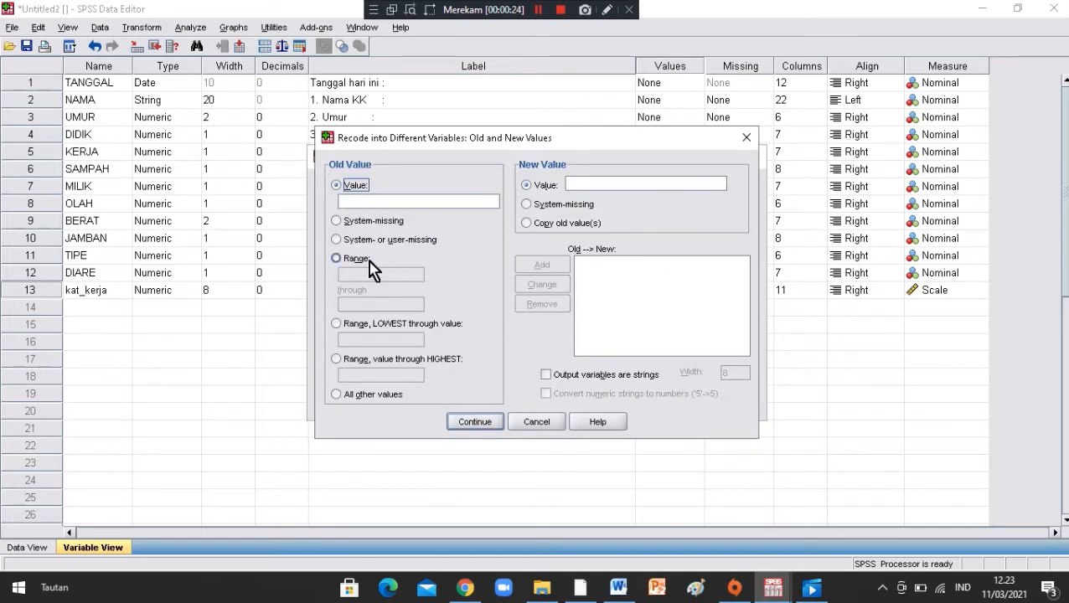
{"action": "left_click", "coordinate": [350, 328]}
{"action": "left_click", "coordinate": [356, 341]}
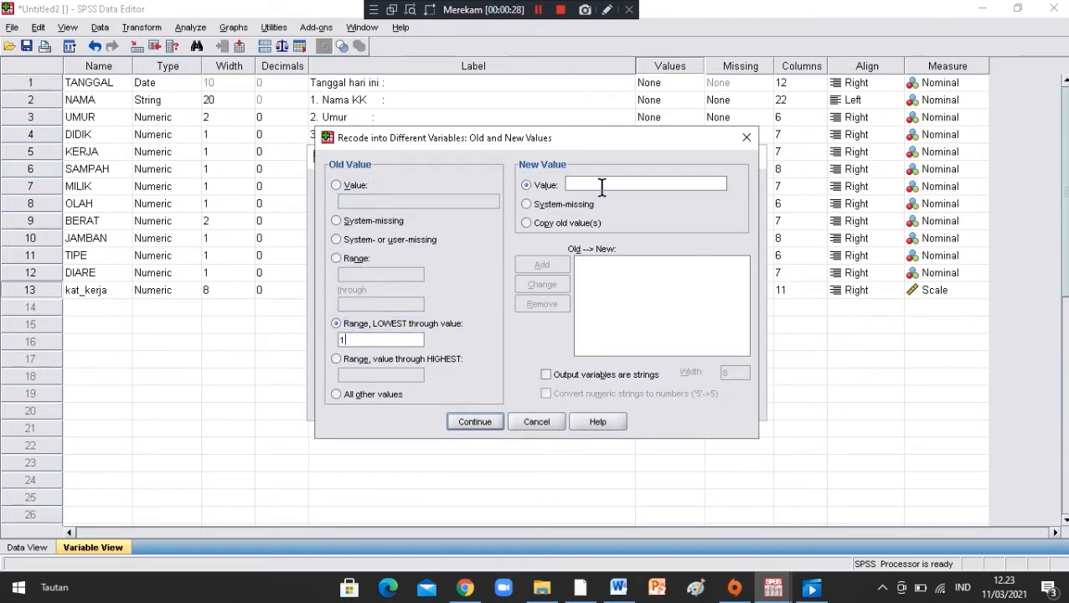
{"action": "type", "text": "1"}
{"action": "left_click", "coordinate": [598, 184]}
{"action": "type", "text": "1"}
{"action": "left_click", "coordinate": [542, 265]}
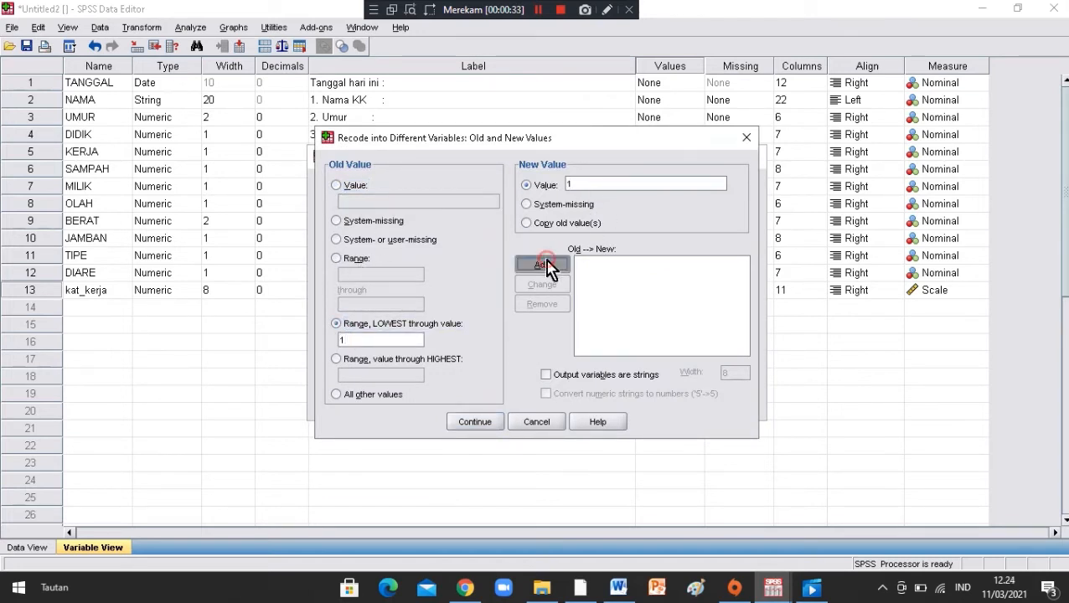
- Map all other BERAT values to 0 and run the recode into kat_berat
{"action": "left_click", "coordinate": [356, 394]}
{"action": "left_click", "coordinate": [596, 182]}
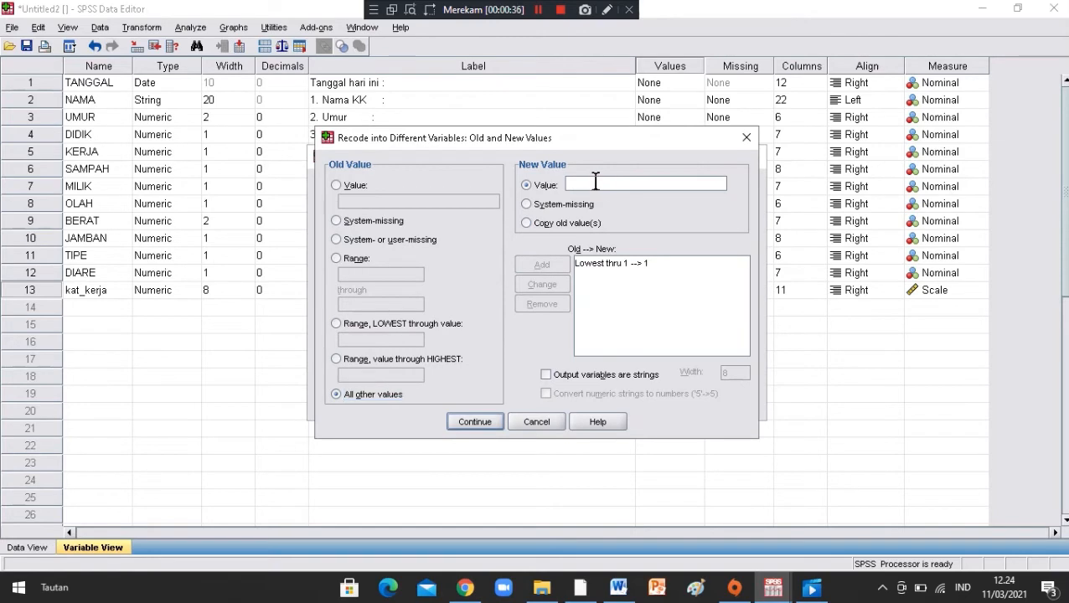
{"action": "type", "text": "0"}
{"action": "left_click", "coordinate": [542, 265]}
{"action": "left_click", "coordinate": [473, 423]}
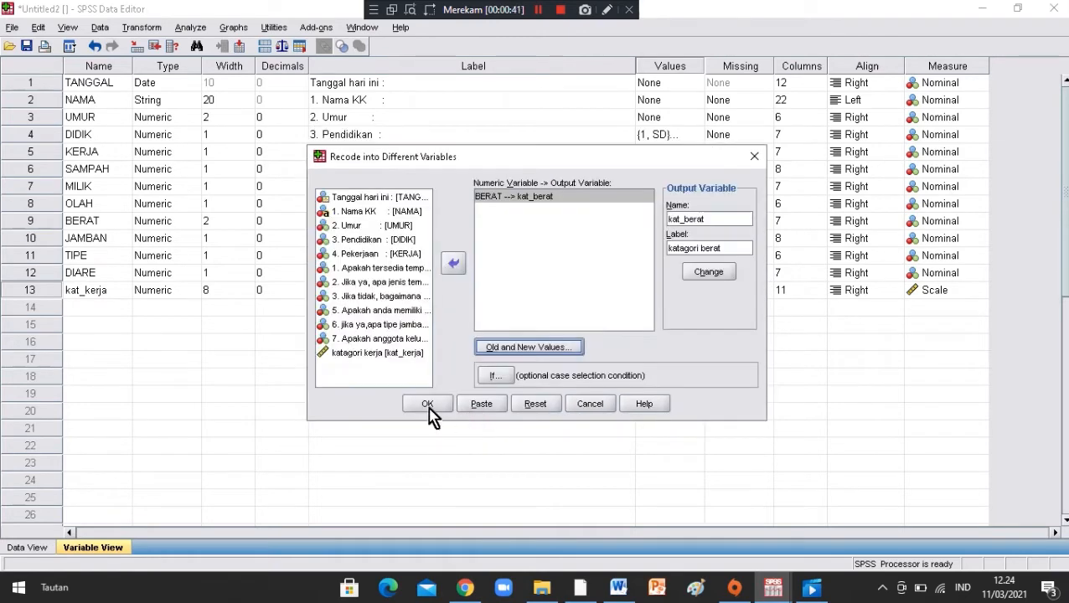
{"action": "left_click", "coordinate": [427, 404]}
- Return to the Data Editor and set the decimals of kat_berat to 0
{"action": "mouse_move", "coordinate": [768, 586]}
{"action": "left_click", "coordinate": [917, 527]}
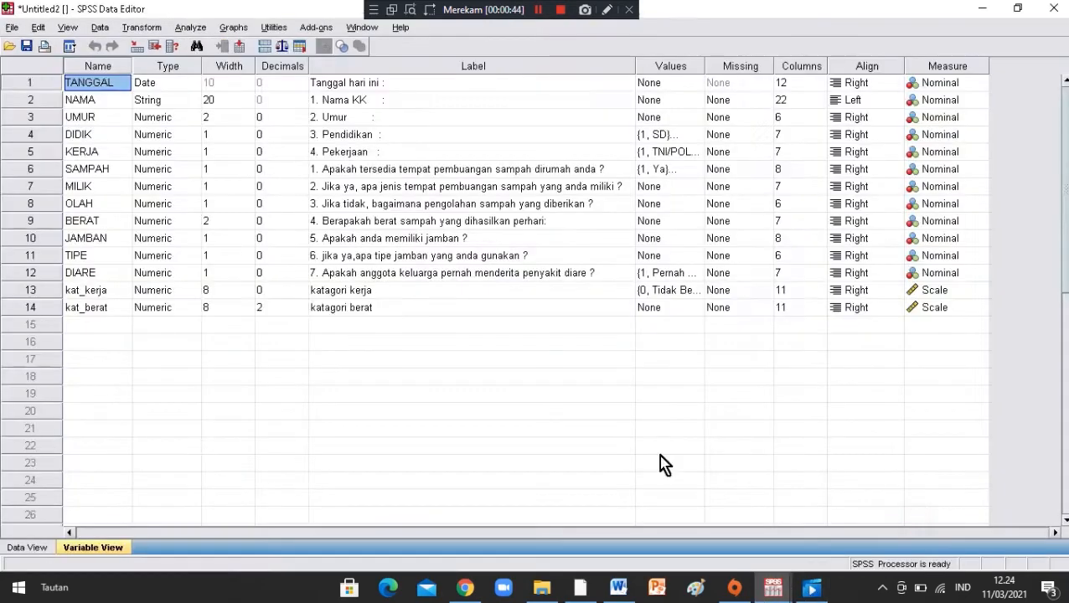
{"action": "left_click", "coordinate": [302, 311]}
{"action": "left_click", "coordinate": [301, 310]}
{"action": "left_click", "coordinate": [302, 311]}
- Define value labels for kat_berat with 1 as ringan and 0 as berat
{"action": "left_click", "coordinate": [698, 308]}
{"action": "left_click", "coordinate": [697, 309]}
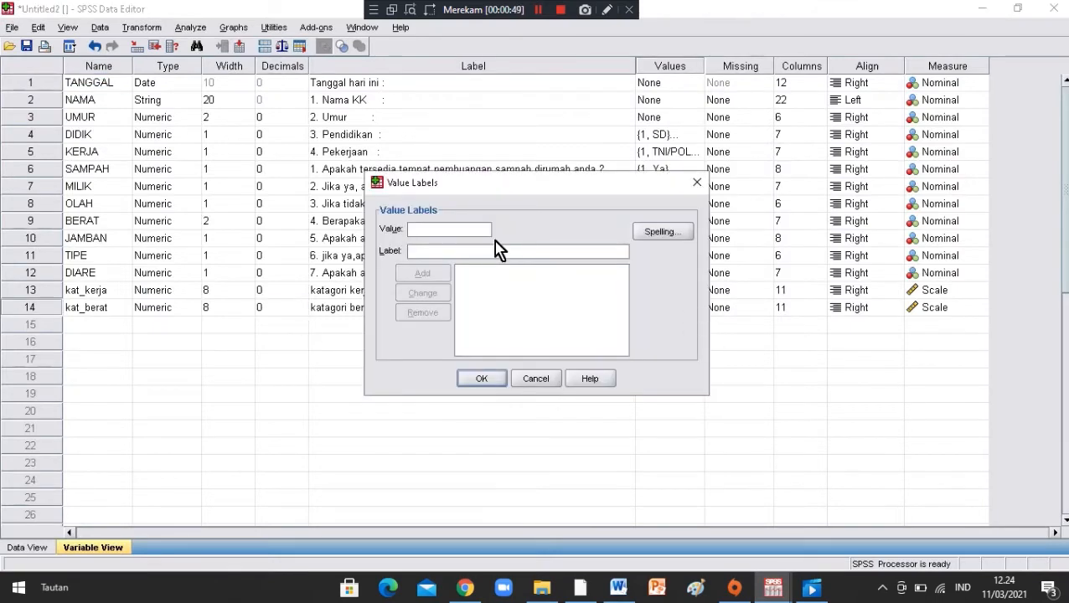
{"action": "type", "text": "1"}
{"action": "left_click", "coordinate": [468, 252]}
{"action": "type", "text": "ringan"}
{"action": "left_click", "coordinate": [446, 271]}
{"action": "type", "text": "berat"}
{"action": "left_click", "coordinate": [425, 274]}
{"action": "left_click", "coordinate": [482, 379]}
- Examine the recoded kat_berat column in the case data and return to the variable definitions
{"action": "left_click", "coordinate": [25, 549]}
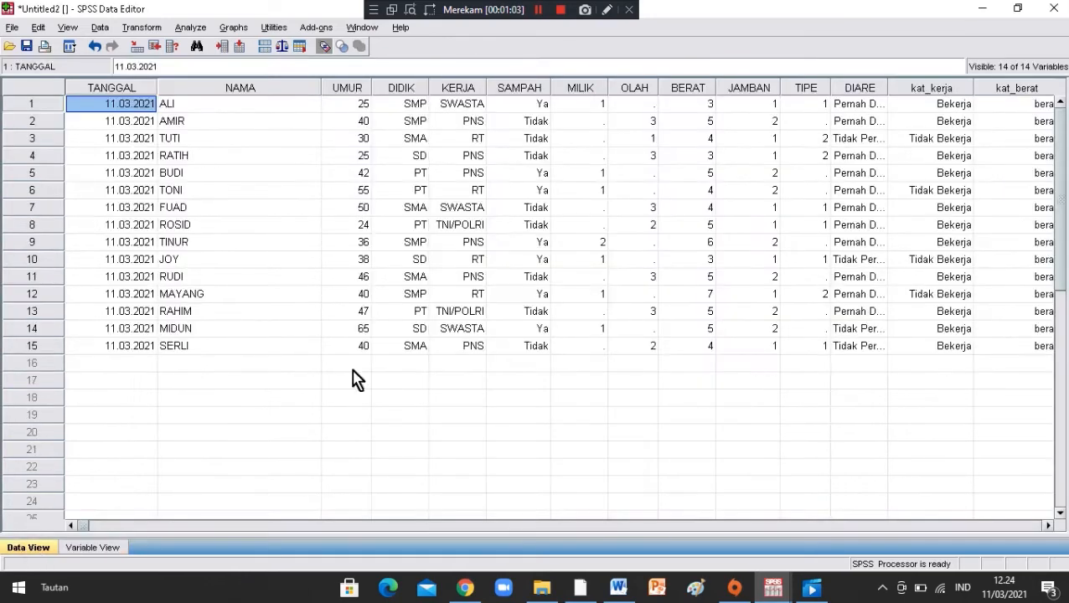
{"action": "left_click", "coordinate": [587, 527]}
{"action": "left_click_drag", "start_coordinate": [588, 529], "coordinate": [541, 529]}
{"action": "left_click", "coordinate": [724, 88]}
{"action": "left_click", "coordinate": [91, 547]}
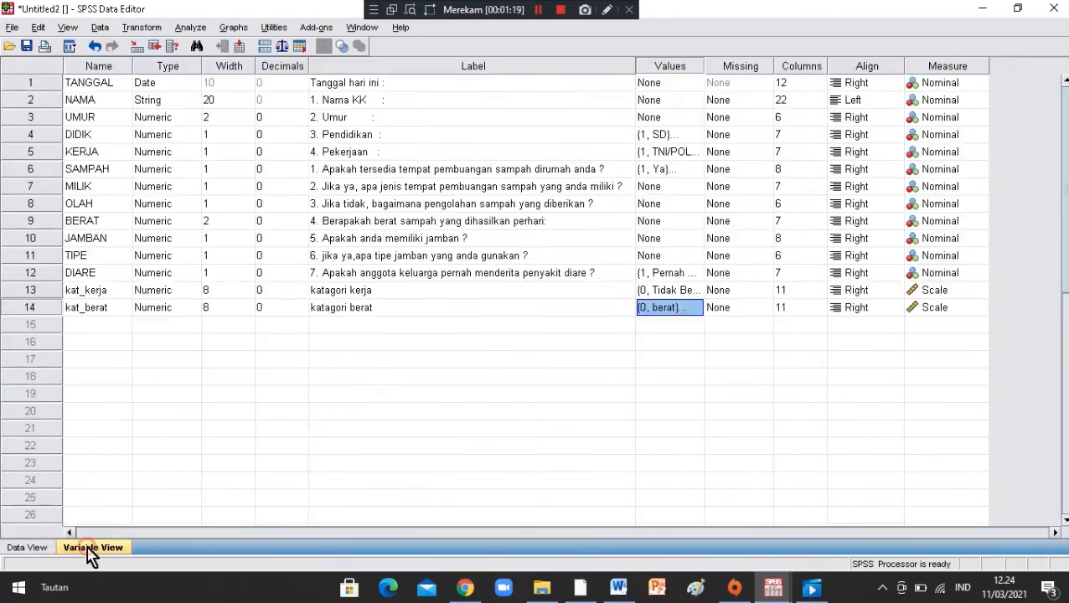
- Reset Recode into Different Variables and set UMUR to recode into kat_umur with the label katagori umur
{"action": "left_click", "coordinate": [143, 28]}
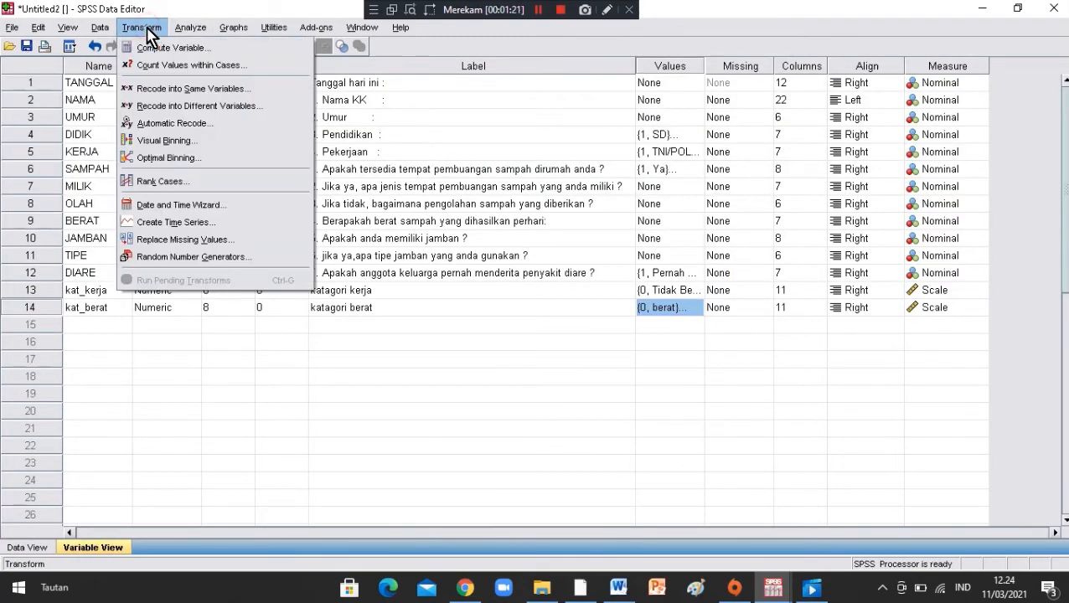
{"action": "left_click", "coordinate": [174, 106]}
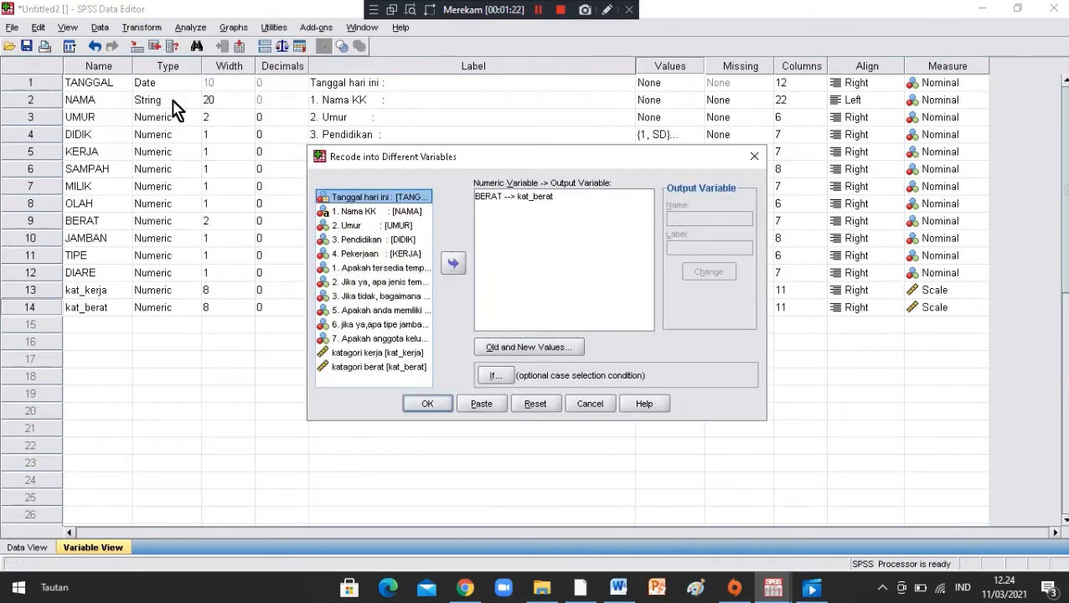
{"action": "left_click", "coordinate": [535, 404]}
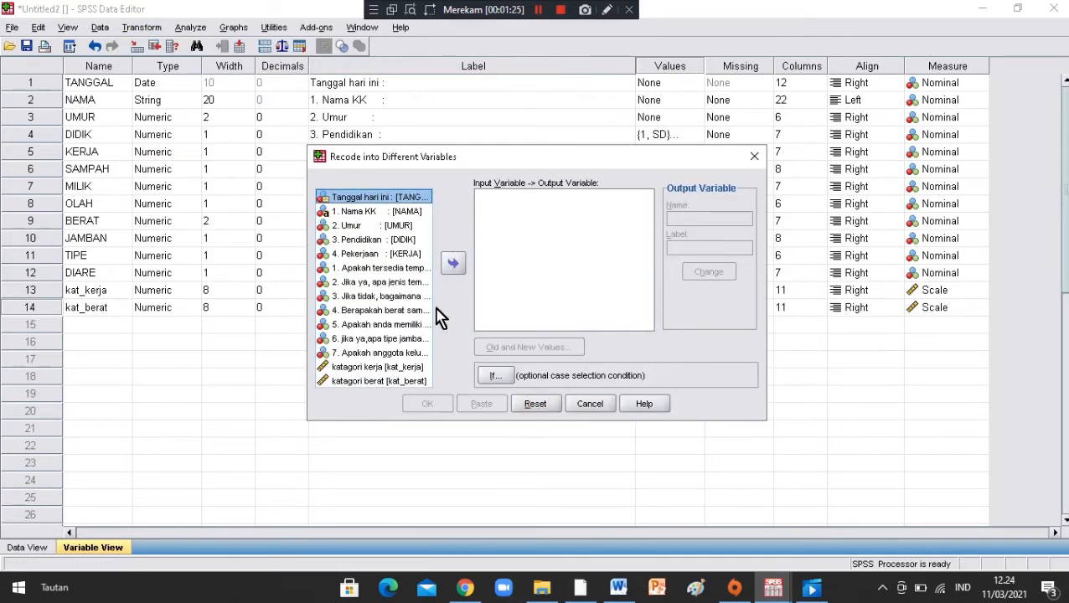
{"action": "left_click", "coordinate": [362, 227]}
{"action": "left_click", "coordinate": [452, 263]}
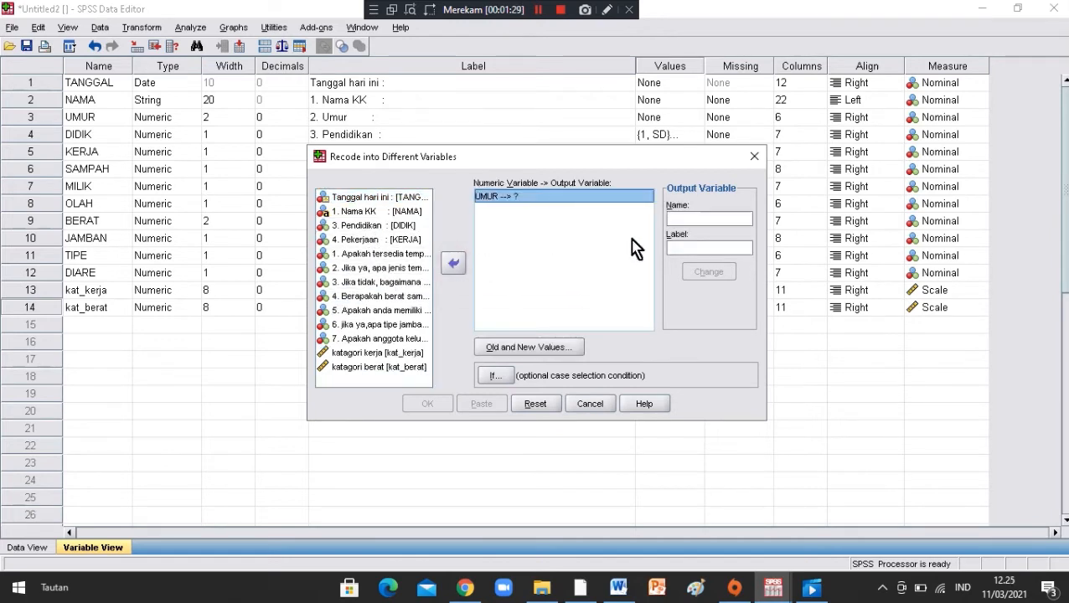
{"action": "left_click", "coordinate": [729, 217]}
{"action": "type", "text": "kat"}
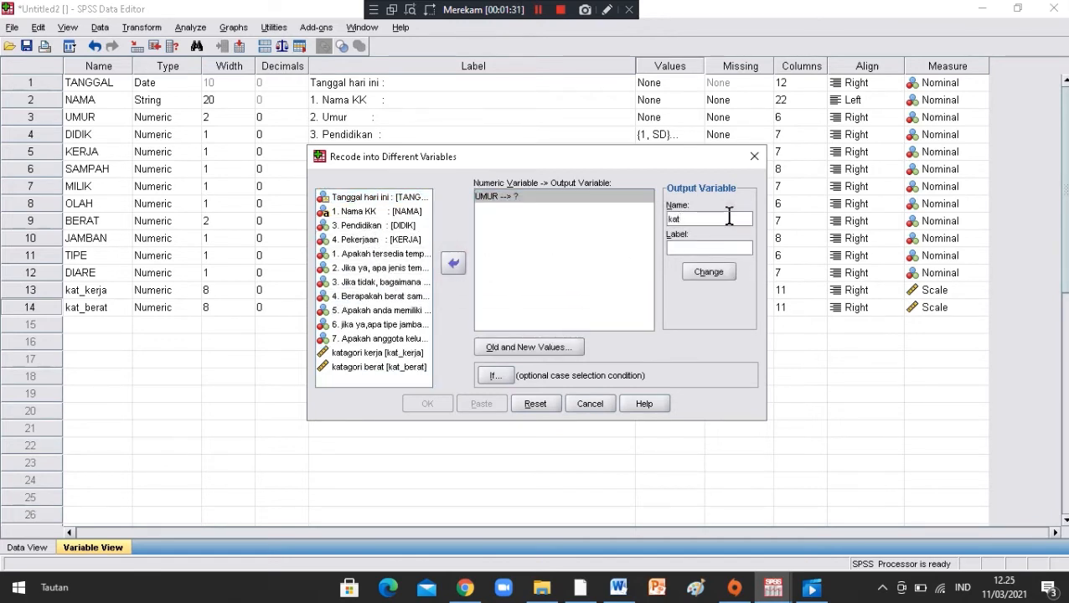
{"action": "type", "text": "_umur"}
{"action": "left_click", "coordinate": [712, 243]}
{"action": "left_click", "coordinate": [703, 282]}
{"action": "left_click", "coordinate": [706, 274]}
- Add a recode rule for UMUR that maps the range lowest through 40 to the new value 1
{"action": "left_click", "coordinate": [536, 349]}
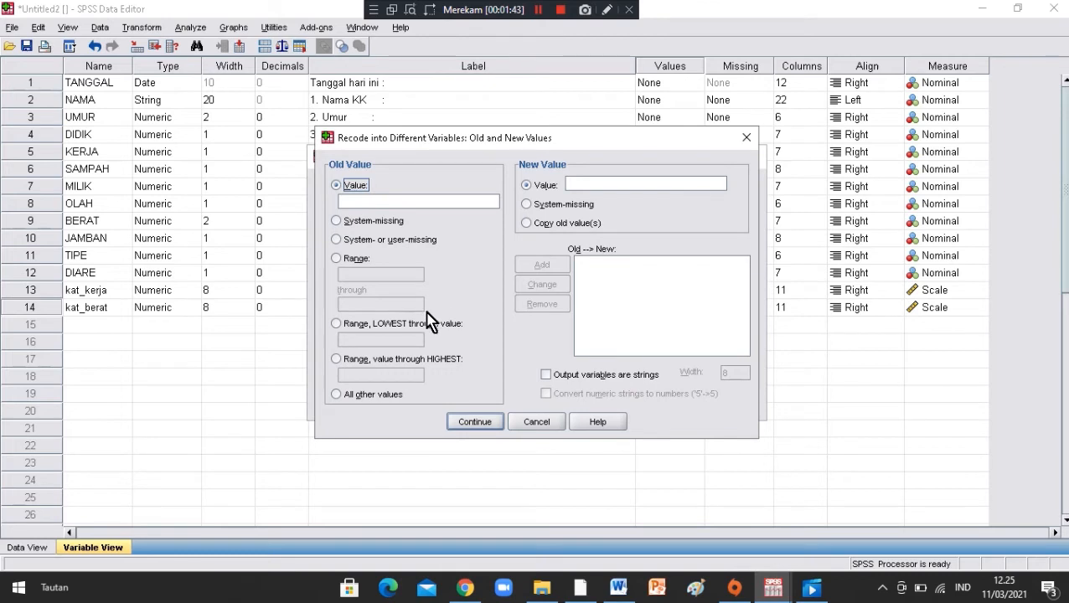
{"action": "left_click", "coordinate": [389, 329]}
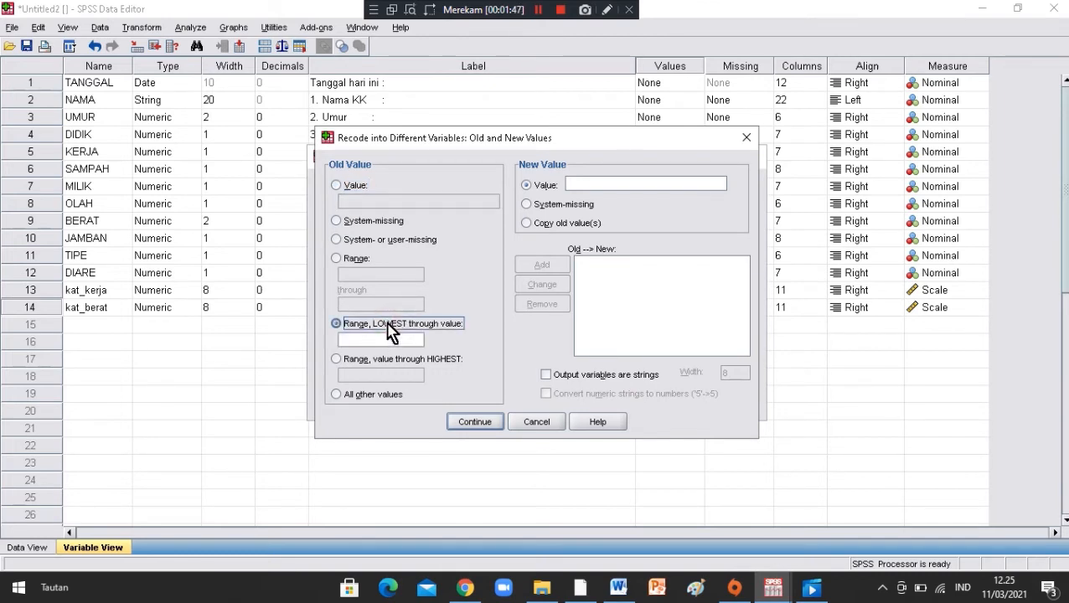
{"action": "left_click", "coordinate": [383, 336]}
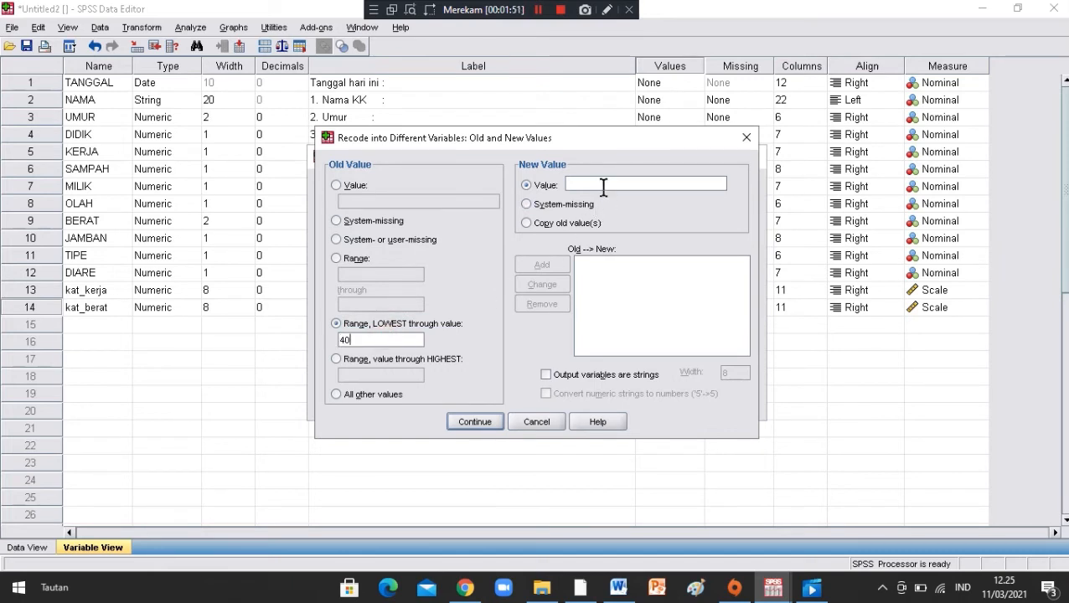
{"action": "type", "text": "1"}
{"action": "left_click", "coordinate": [554, 265]}
- Map all other UMUR values to 0 and run the recode into kat_umur
{"action": "left_click", "coordinate": [369, 395]}
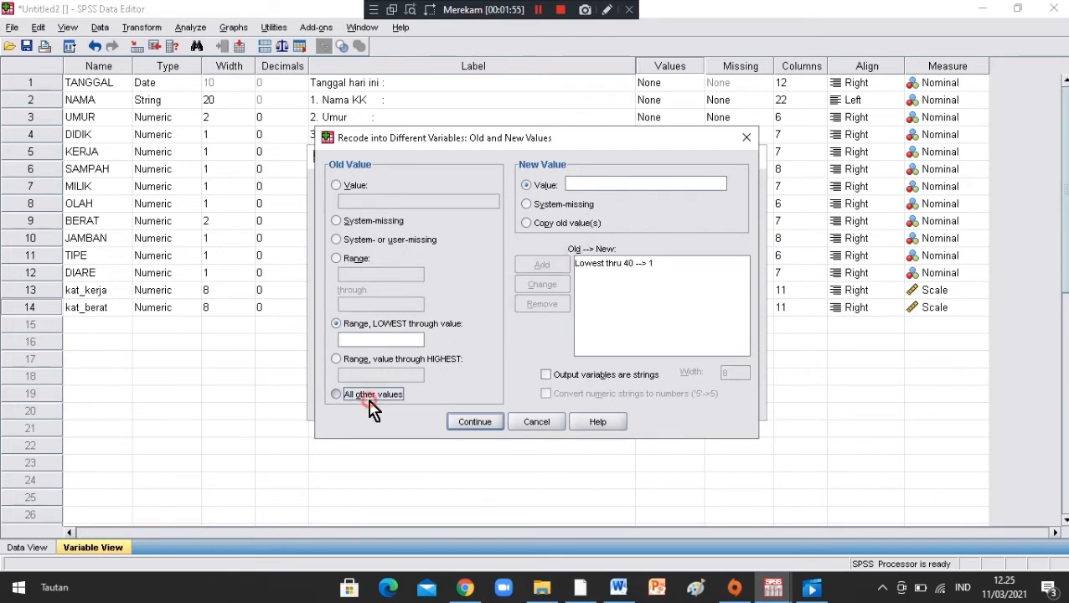
{"action": "left_click", "coordinate": [617, 184]}
{"action": "type", "text": "0"}
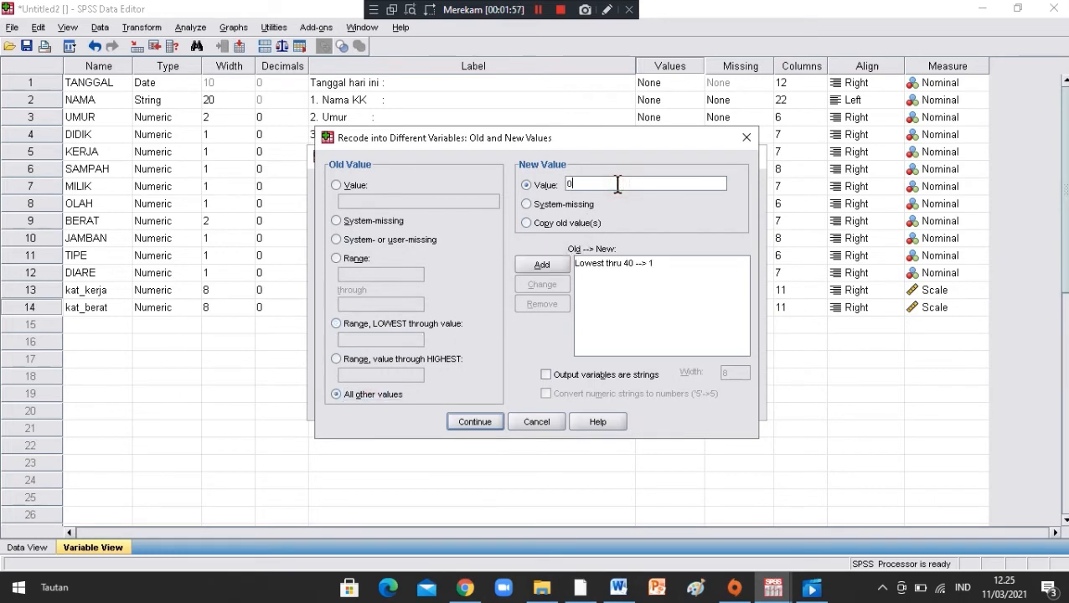
{"action": "left_click", "coordinate": [528, 265]}
{"action": "left_click", "coordinate": [481, 426]}
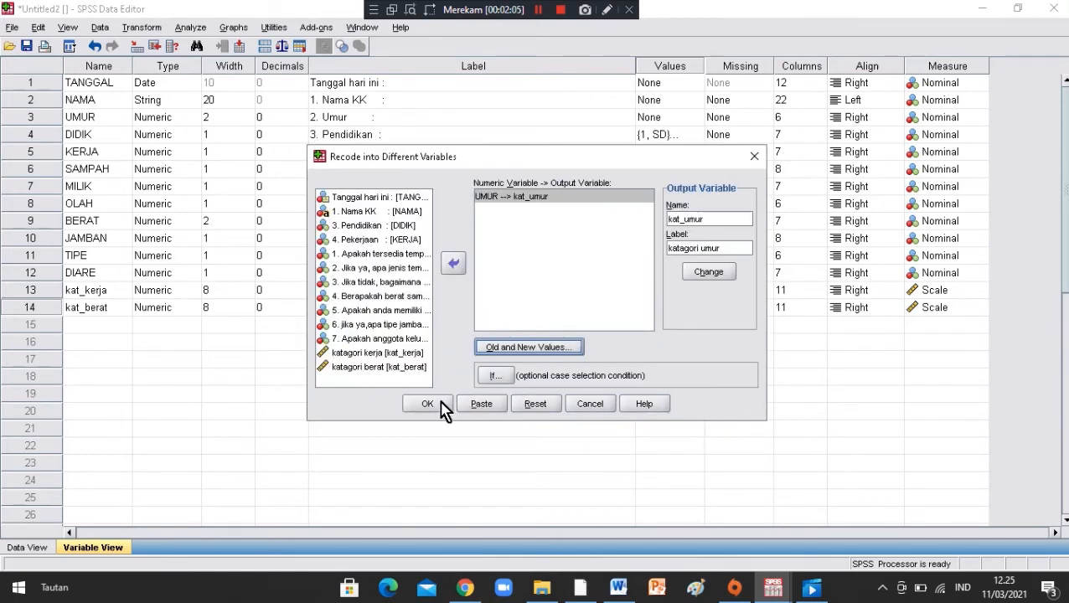
{"action": "left_click", "coordinate": [429, 404]}
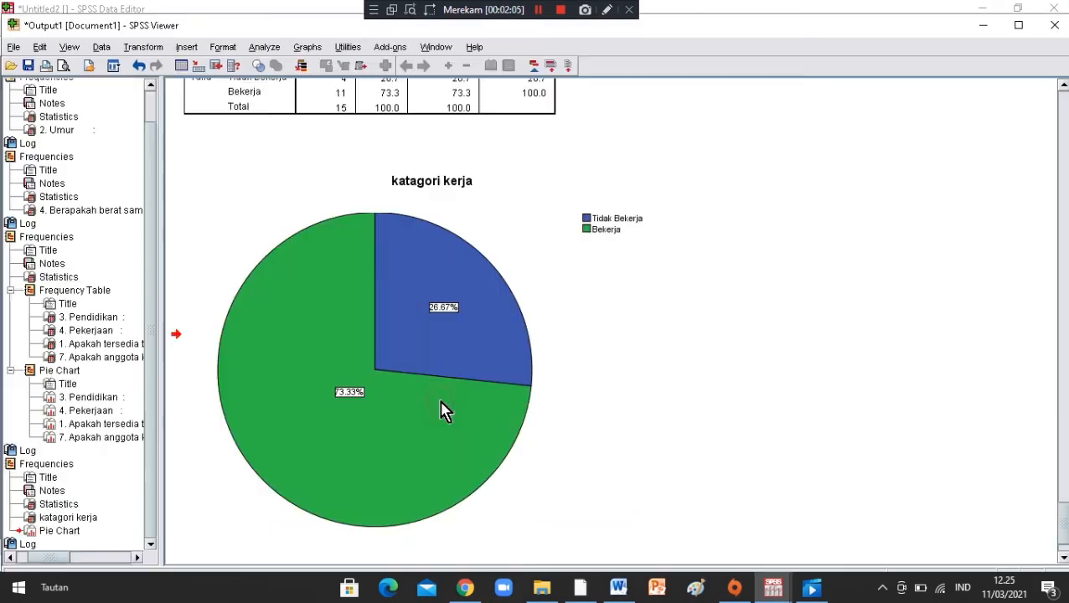
- Return to the Data Editor and set the decimals of kat_umur to 0
{"action": "left_click", "coordinate": [772, 586]}
{"action": "left_click", "coordinate": [900, 540]}
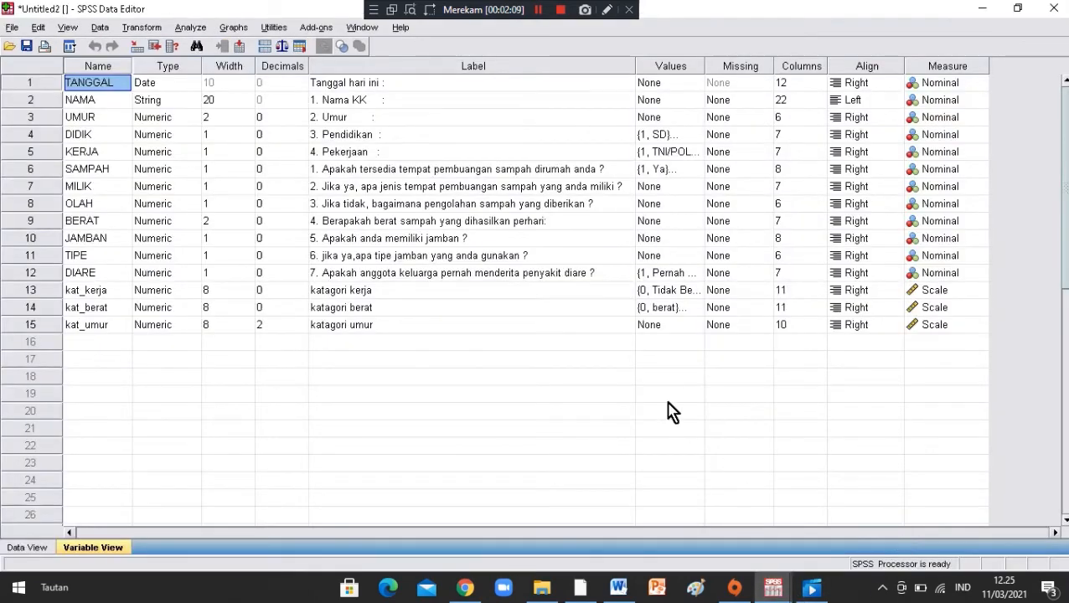
{"action": "left_click", "coordinate": [303, 328]}
{"action": "double_click", "coordinate": [304, 331]}
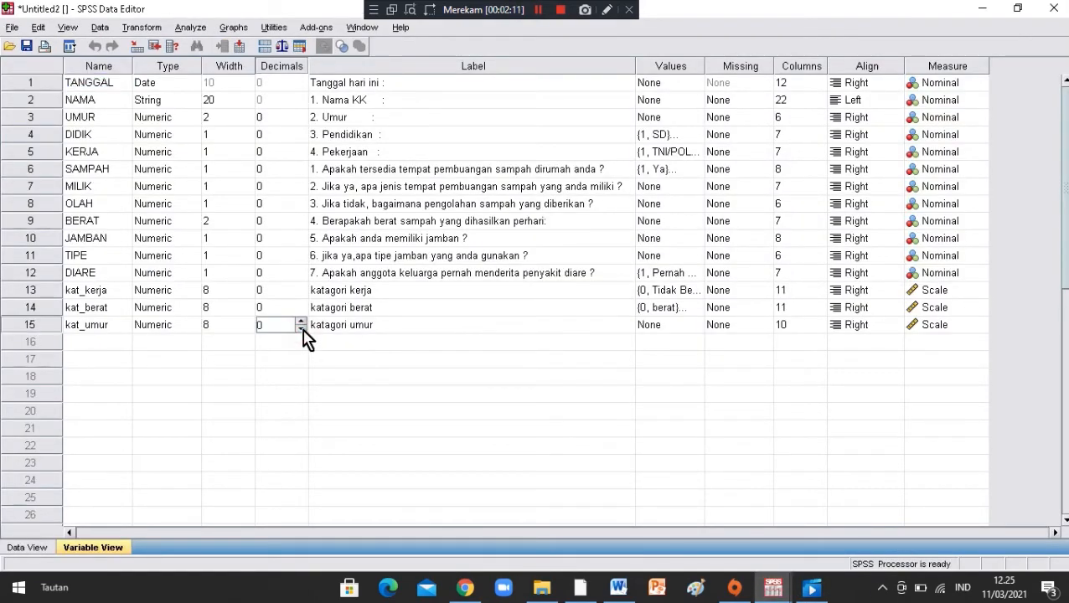
- Add value labels for kat_umur with 1 as Dewasa muda and 0 as Dewasa tua
{"action": "left_click", "coordinate": [695, 331]}
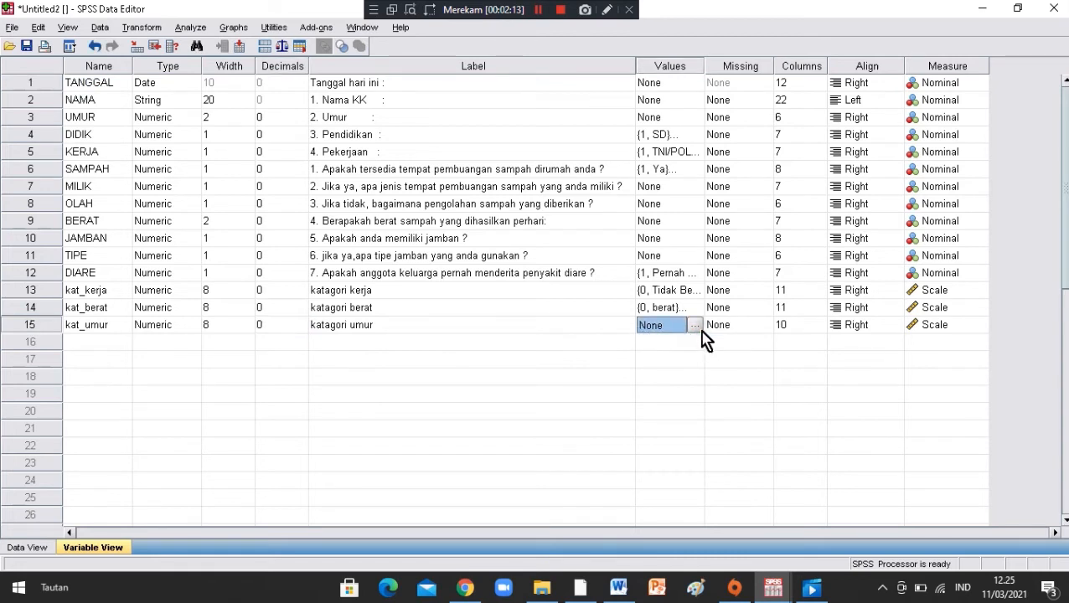
{"action": "left_click", "coordinate": [695, 326]}
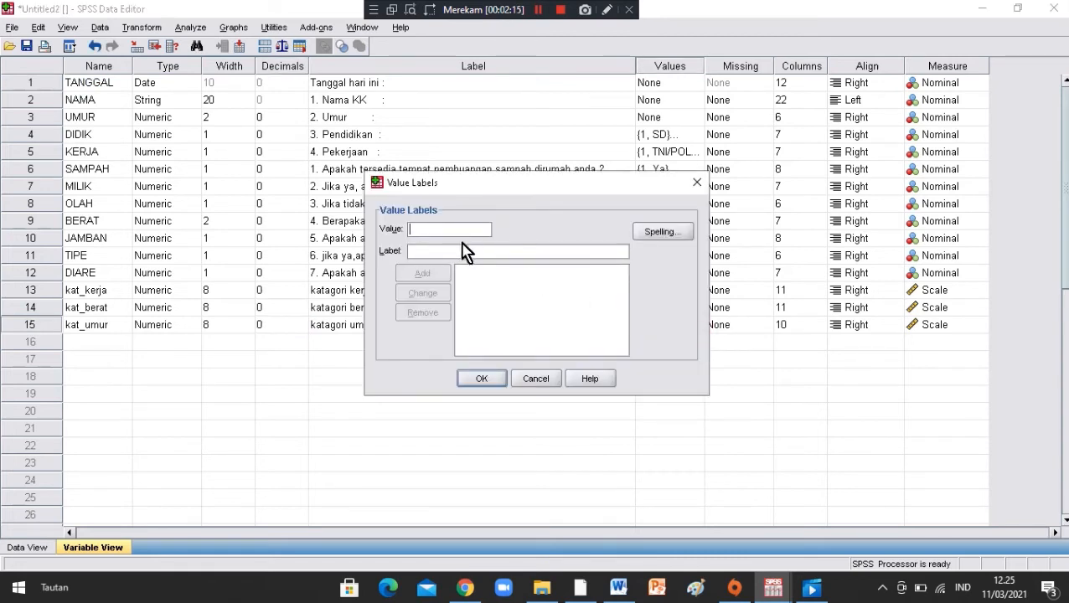
{"action": "type", "text": "1Dewasa muda"}
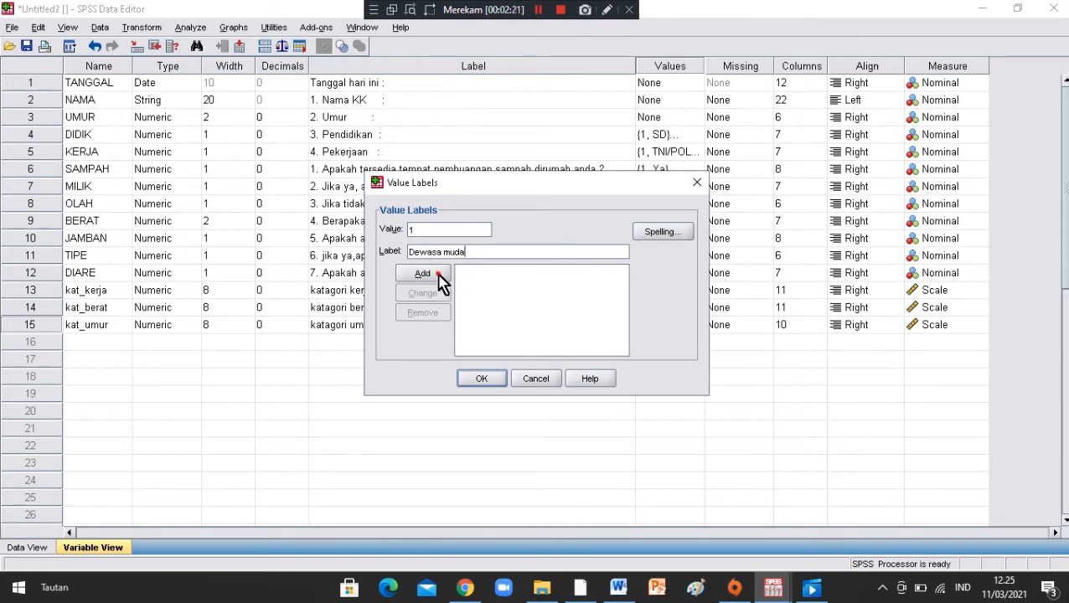
{"action": "left_click", "coordinate": [438, 275]}
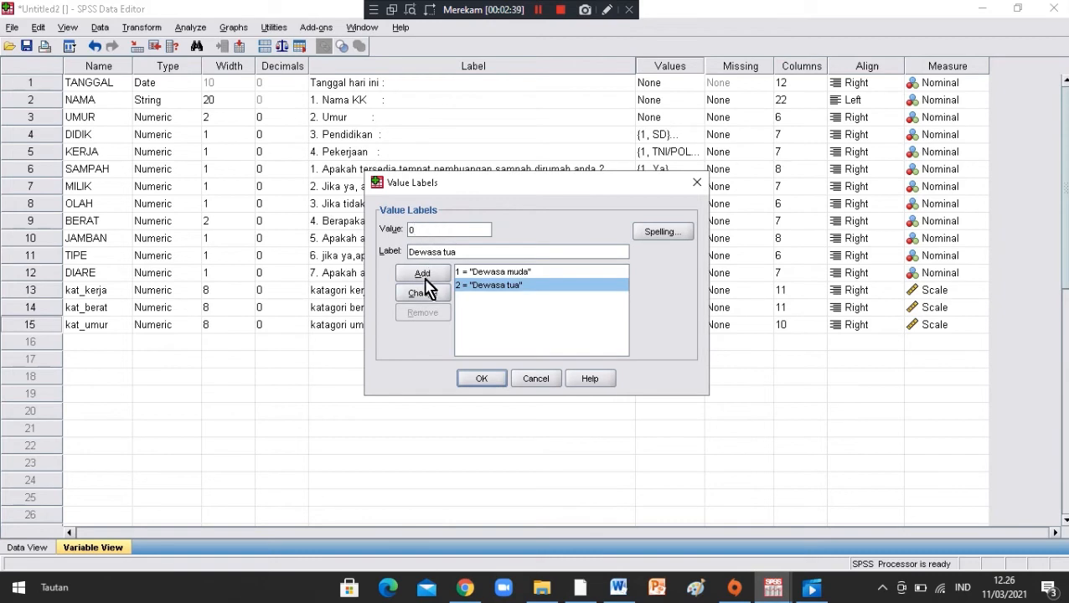
{"action": "left_click", "coordinate": [426, 280]}
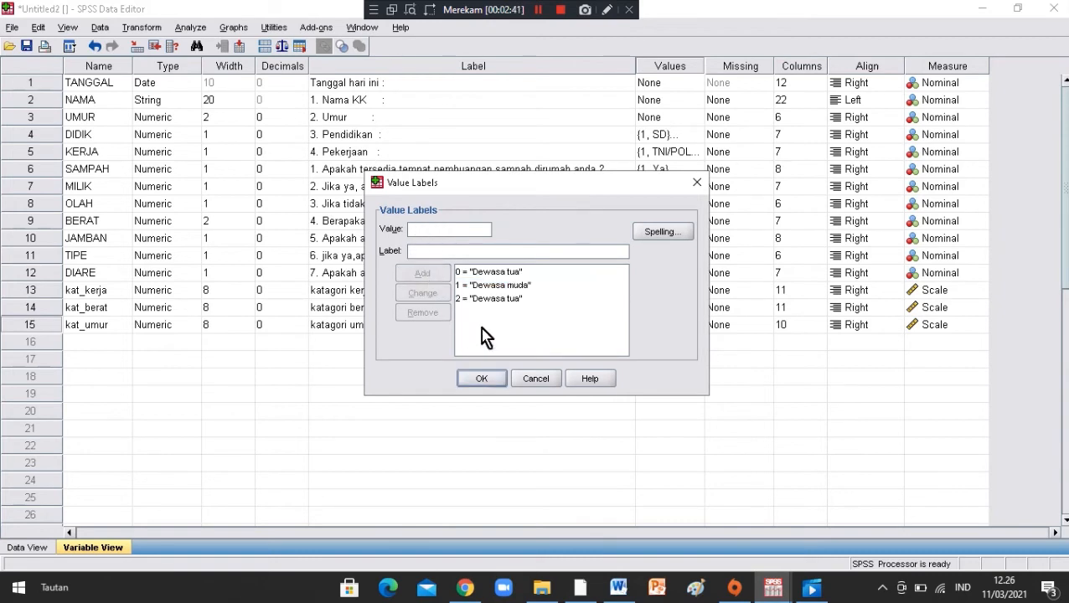
- Remove the surplus label for value 2 from kat_umur and apply the value labels
{"action": "left_click", "coordinate": [498, 299]}
{"action": "left_click", "coordinate": [419, 315]}
{"action": "left_click", "coordinate": [476, 380]}
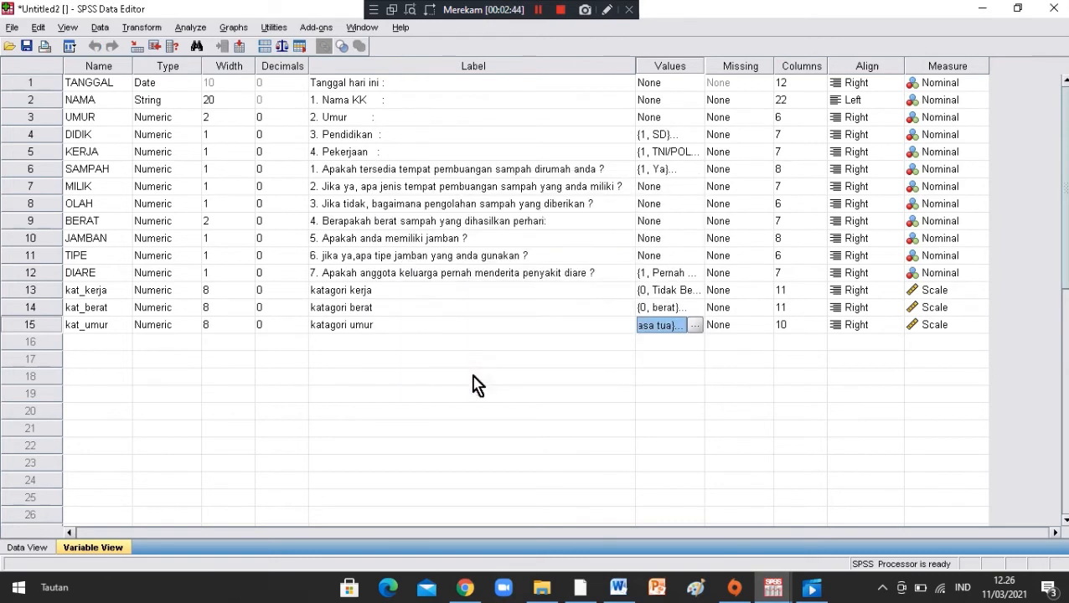
- Return to the data sheet, start a Frequencies analysis and clear its previous variable selection
{"action": "left_click", "coordinate": [41, 553]}
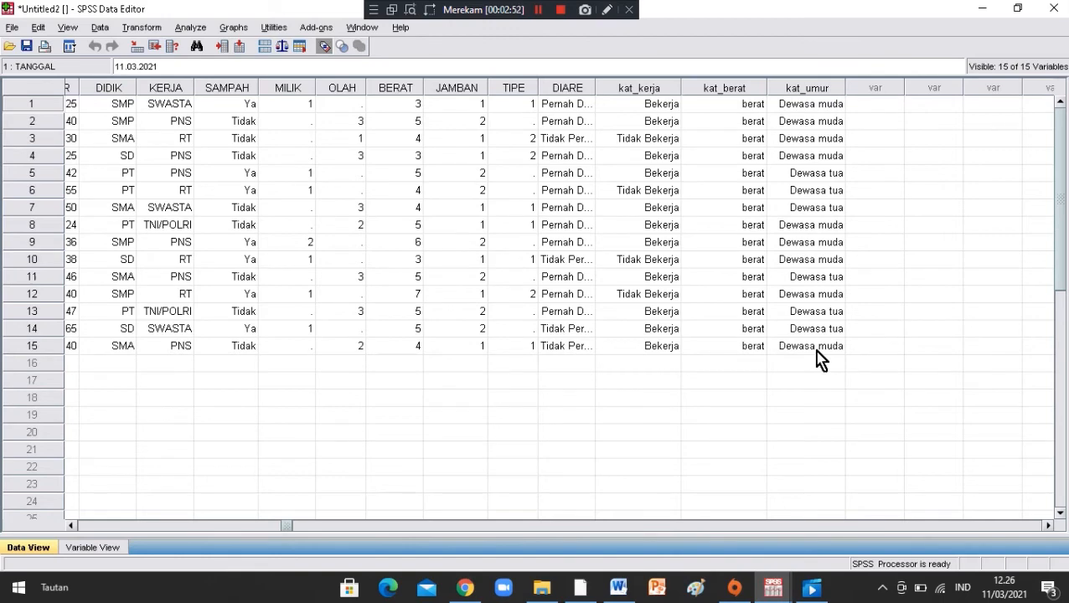
{"action": "left_click", "coordinate": [806, 90]}
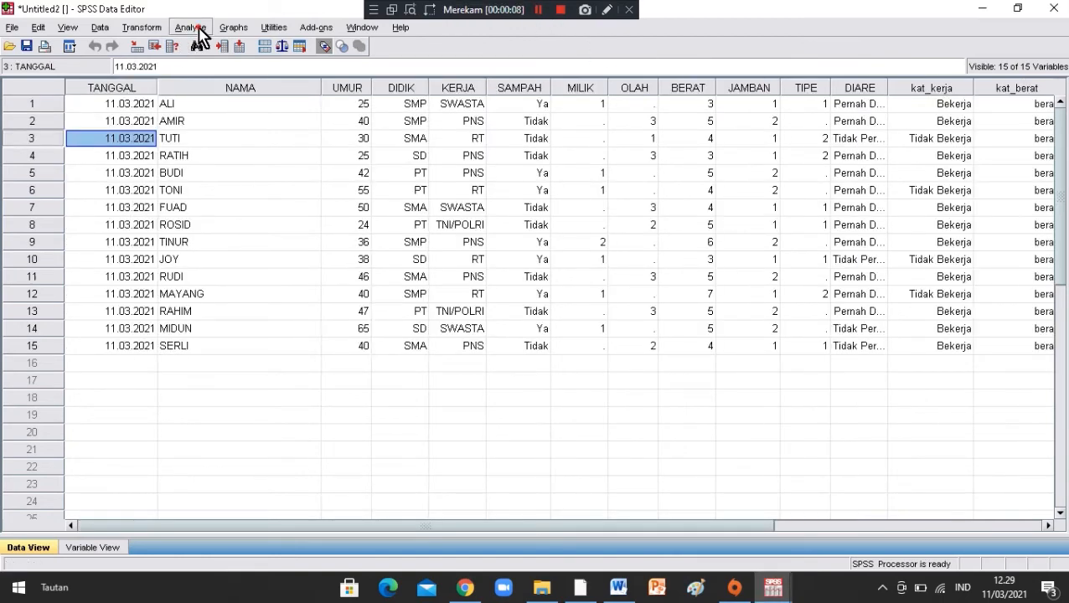
{"action": "left_click", "coordinate": [193, 28]}
{"action": "mouse_move", "coordinate": [244, 69]}
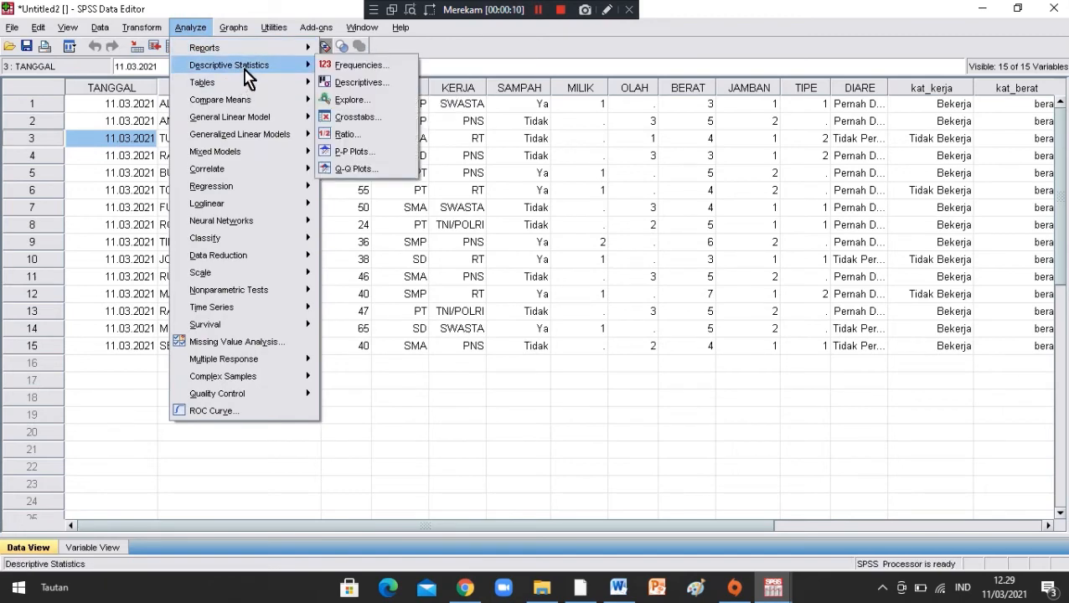
{"action": "left_click", "coordinate": [333, 62]}
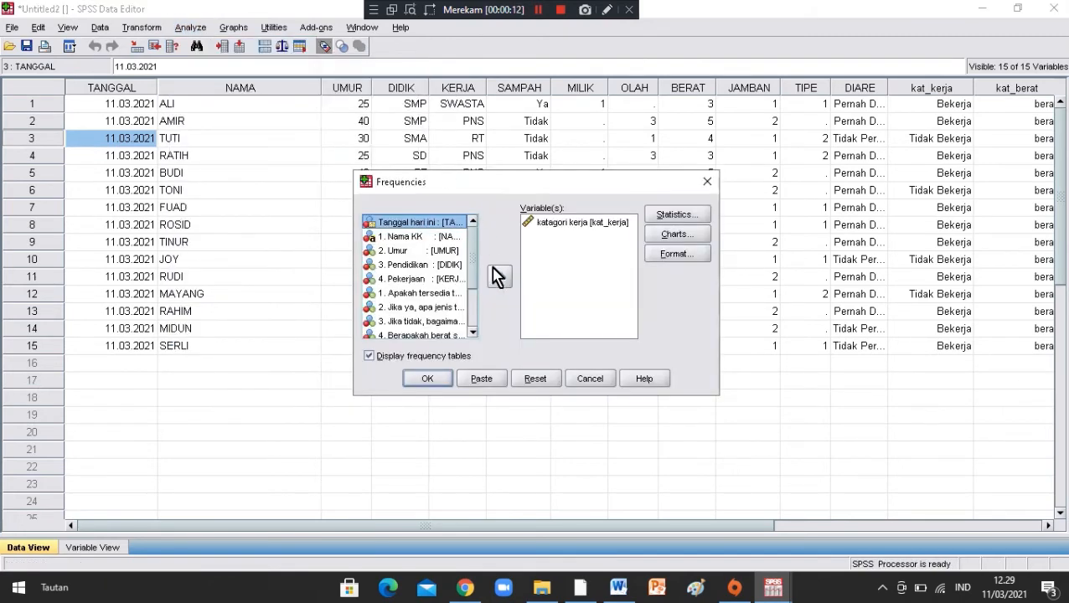
{"action": "left_click", "coordinate": [521, 384]}
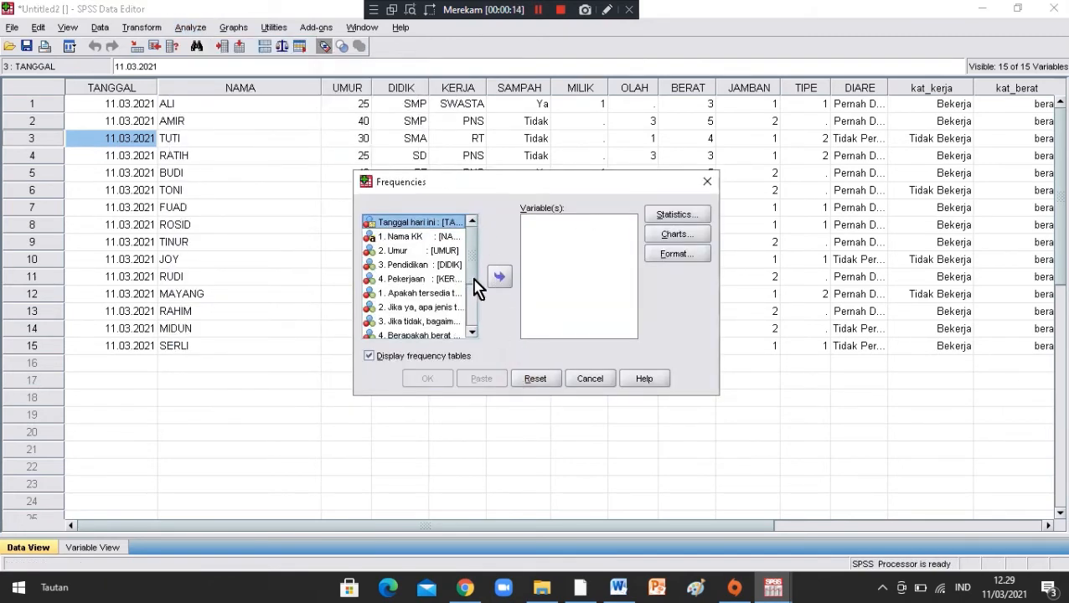
- Add katagori berat (kat_berat) and katagori umur (kat_umur) as the variables of the Frequencies analysis
{"action": "left_click_drag", "start_coordinate": [477, 286], "coordinate": [473, 331]}
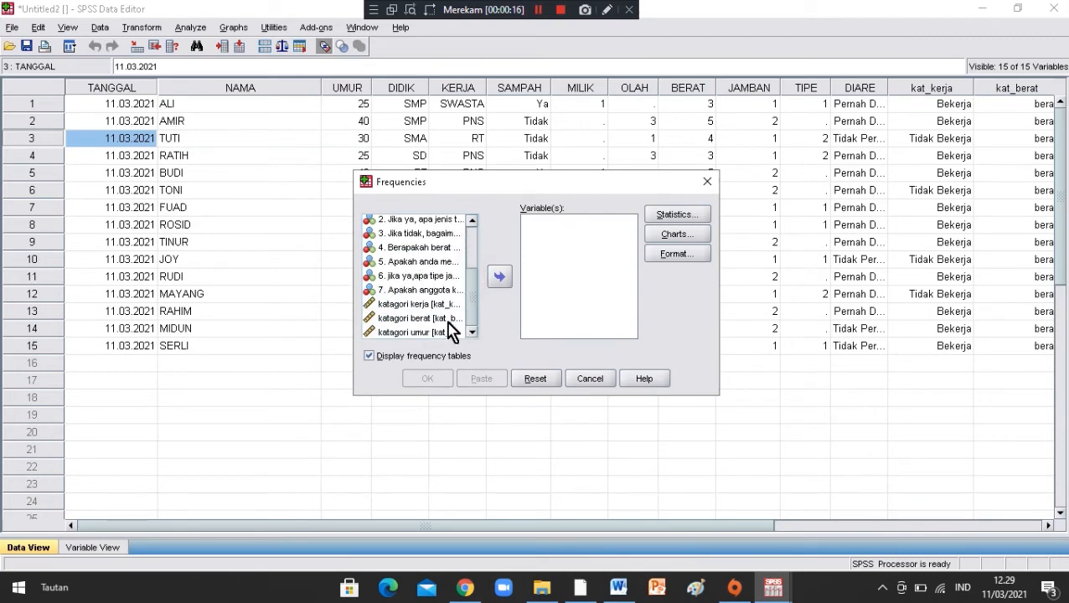
{"action": "left_click", "coordinate": [446, 320]}
{"action": "left_click", "coordinate": [503, 281]}
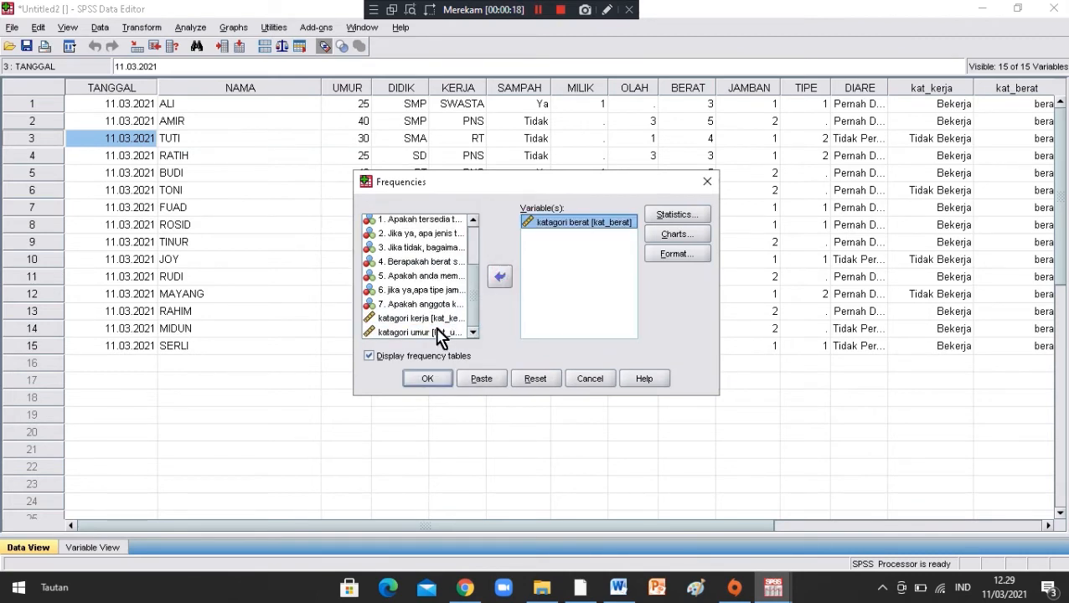
{"action": "left_click", "coordinate": [436, 333]}
{"action": "left_click", "coordinate": [501, 279]}
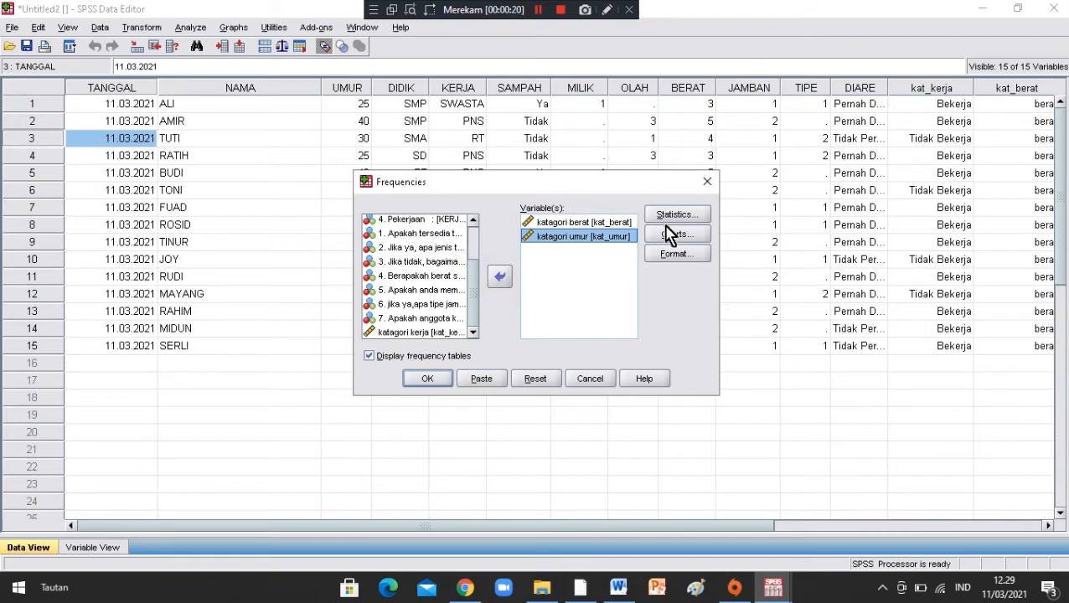
- Request pie charts with percentages as chart values and run the Frequencies analysis
{"action": "left_click", "coordinate": [673, 235]}
{"action": "left_click", "coordinate": [480, 270]}
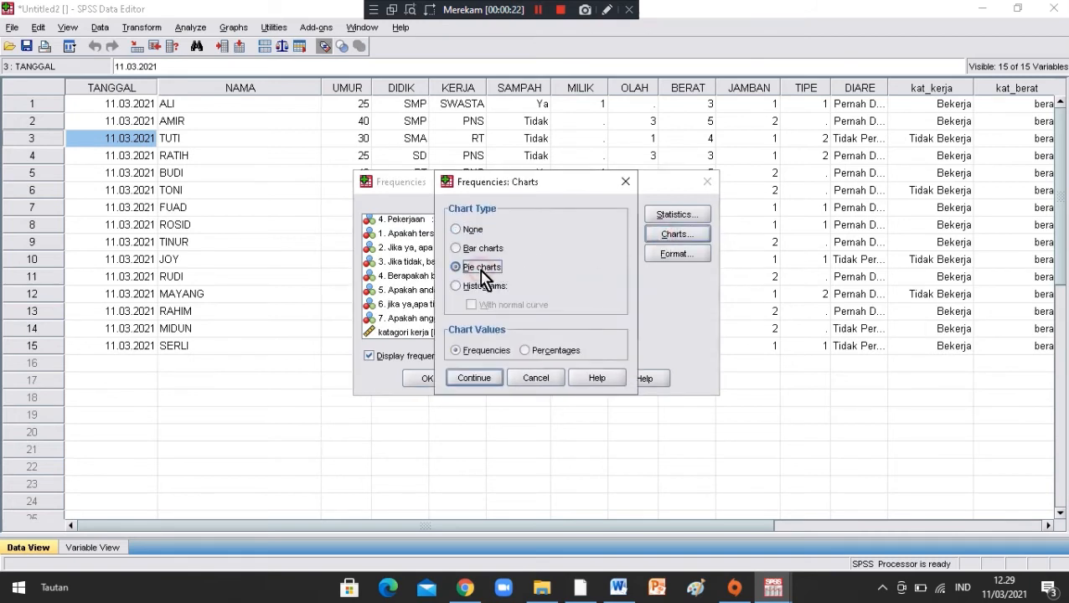
{"action": "left_click", "coordinate": [528, 351]}
{"action": "left_click", "coordinate": [471, 379]}
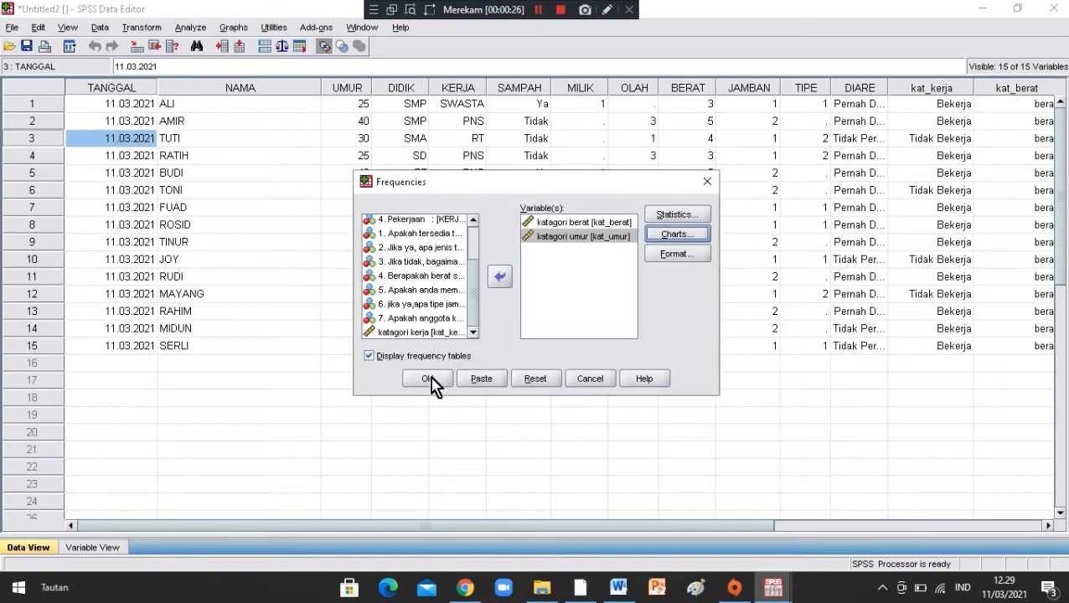
{"action": "left_click", "coordinate": [430, 381]}
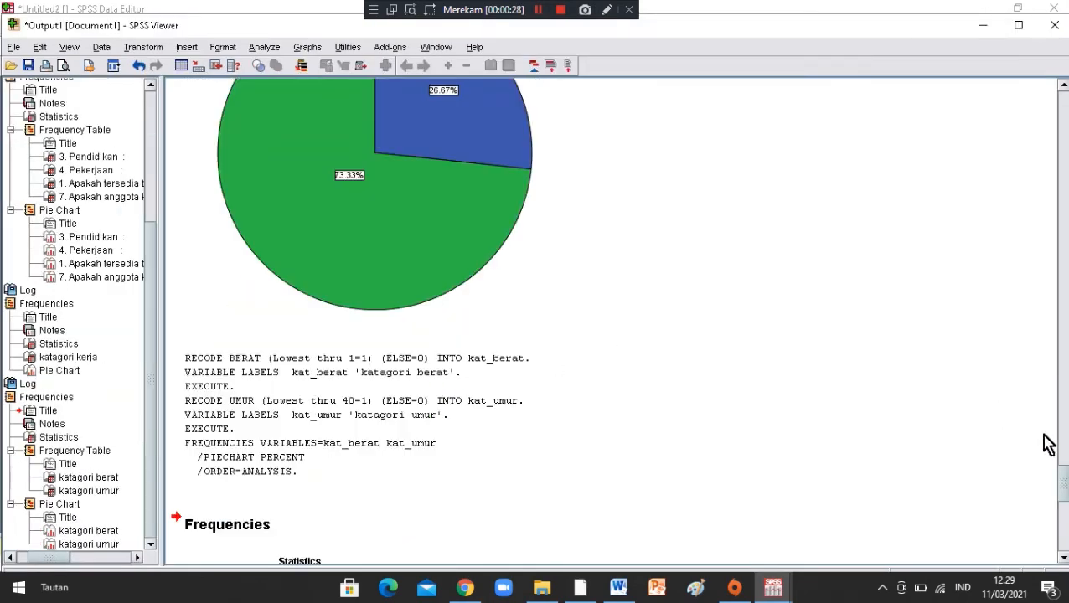
- Add percent data labels with automatic positioning to the katagori berat pie chart and close the chart editor
{"action": "mouse_move", "coordinate": [1064, 491]}
{"action": "left_mouse_down"}
{"action": "mouse_move", "coordinate": [1064, 517]}
{"action": "mouse_move", "coordinate": [1062, 507]}
{"action": "left_mouse_up"}
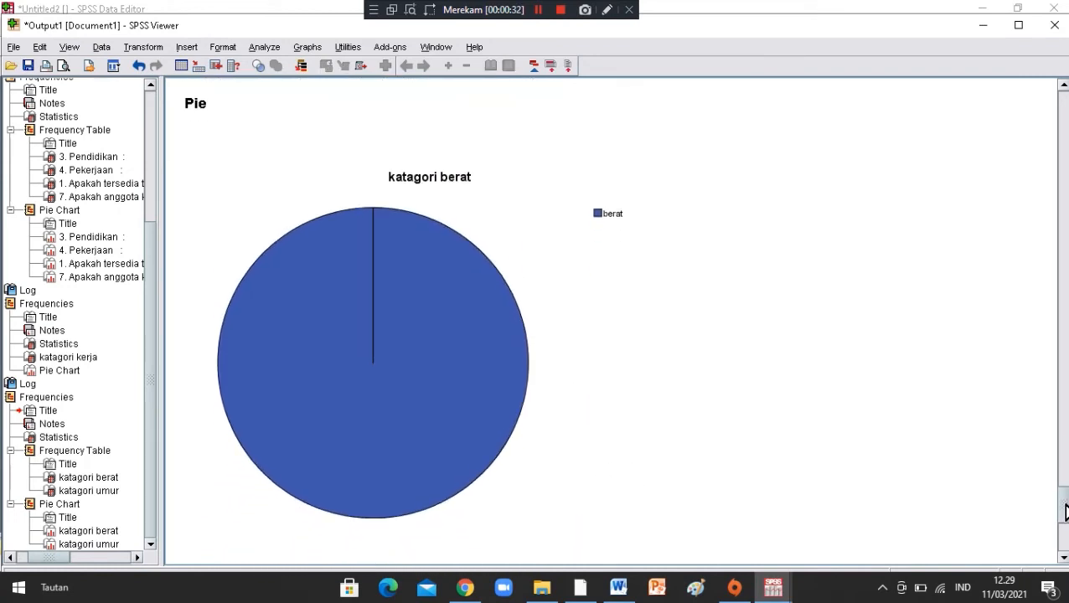
{"action": "double_click", "coordinate": [433, 448]}
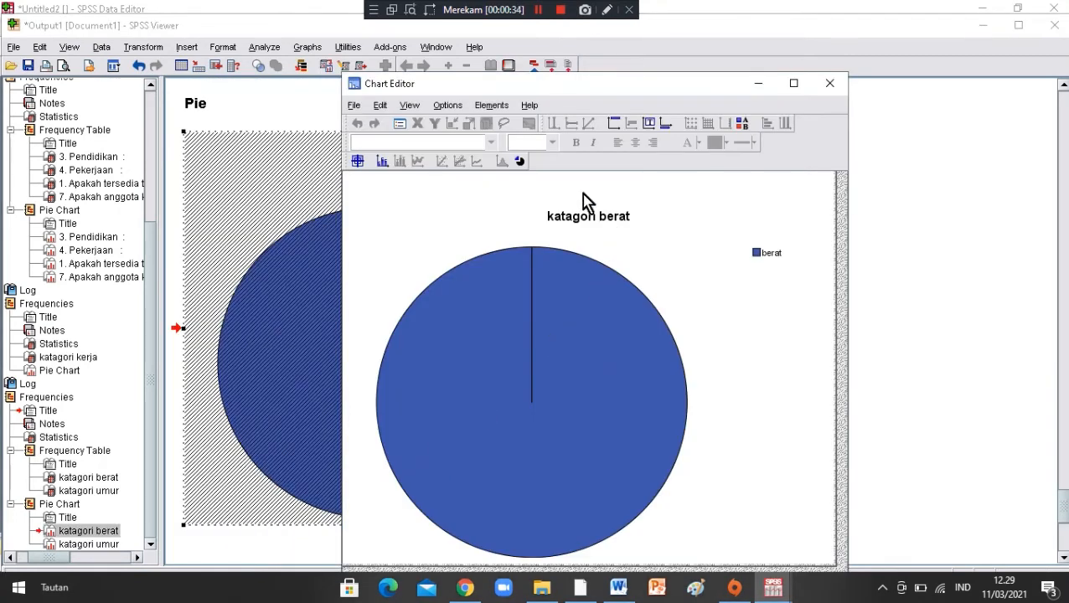
{"action": "left_click", "coordinate": [382, 162]}
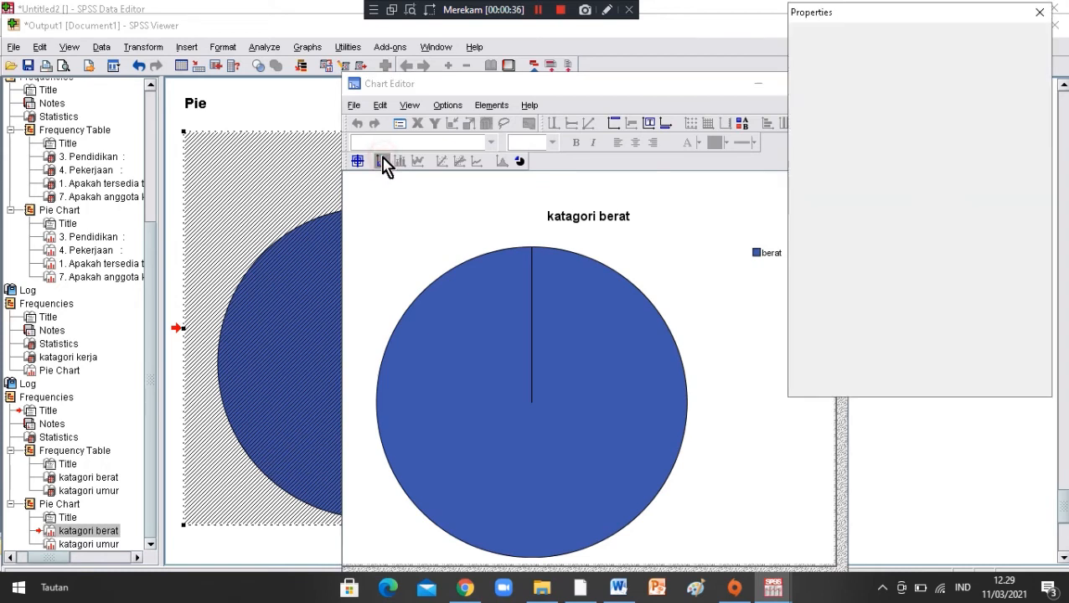
{"action": "left_click", "coordinate": [827, 245]}
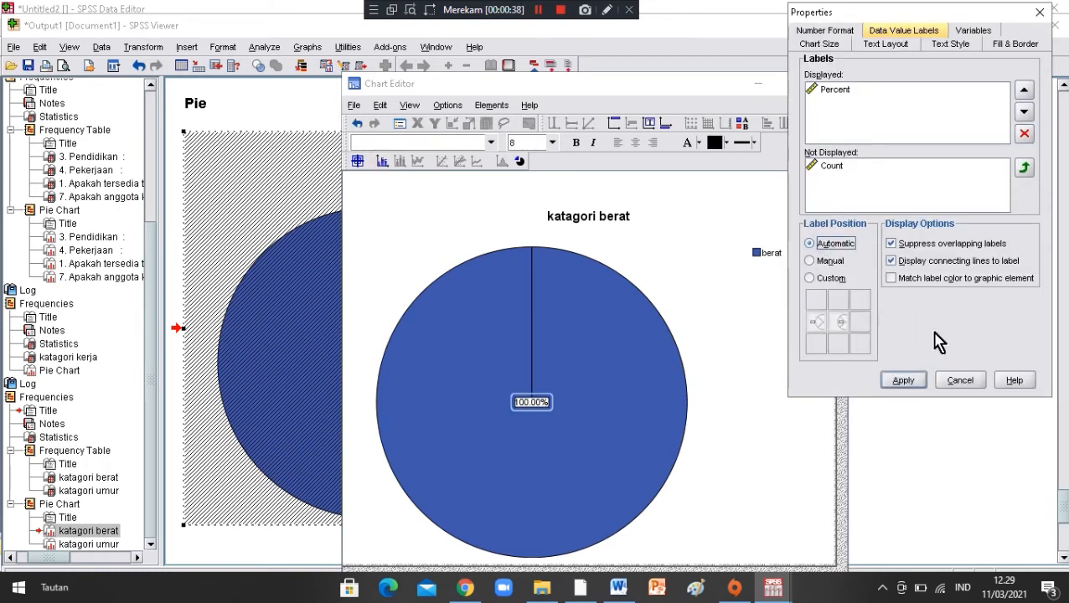
{"action": "left_click", "coordinate": [898, 381]}
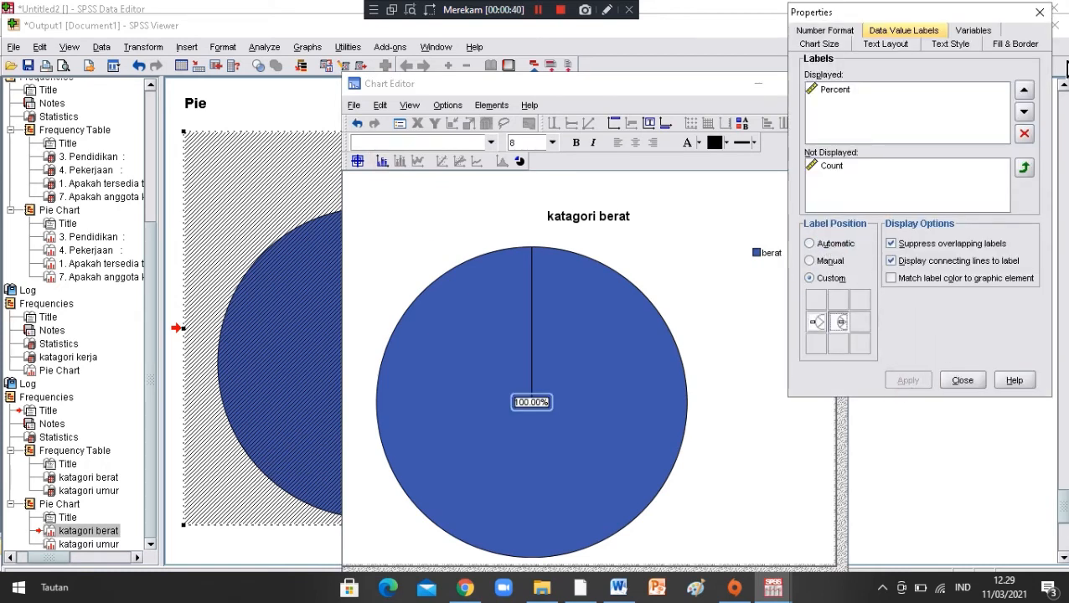
{"action": "left_click", "coordinate": [1039, 13]}
{"action": "left_click", "coordinate": [830, 86]}
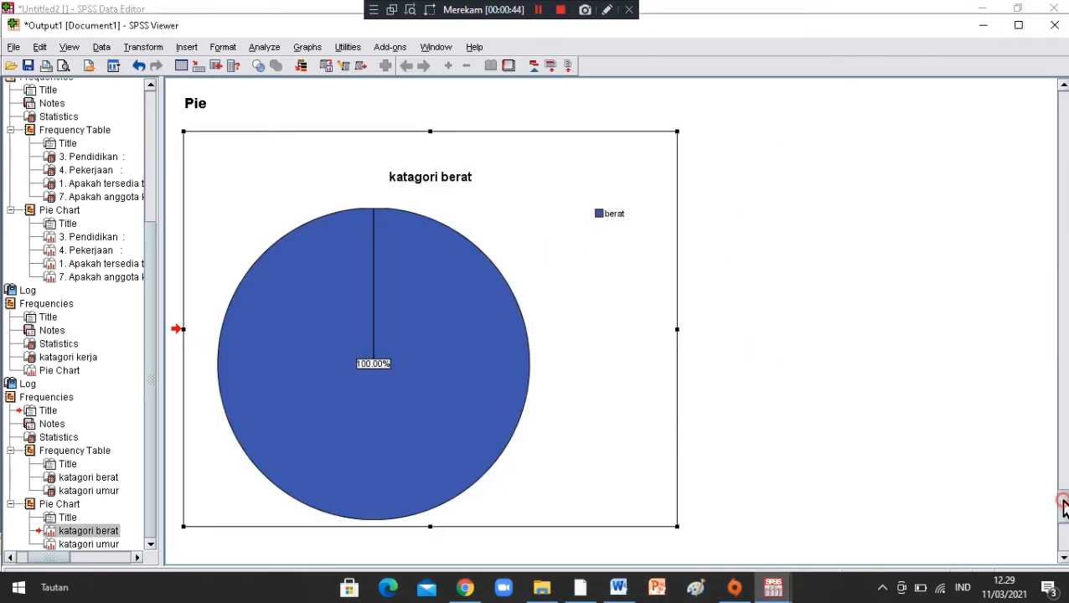
- Show automatically positioned percent data labels on the katagori umur pie chart and close the chart editor
{"action": "left_click_drag", "start_coordinate": [1063, 505], "coordinate": [1066, 536]}
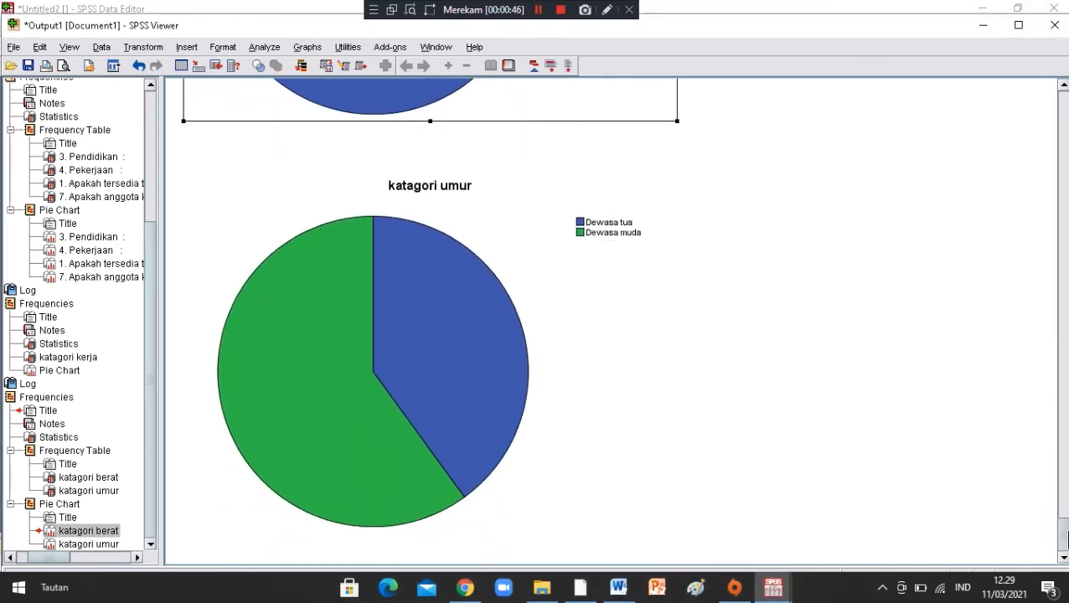
{"action": "double_click", "coordinate": [460, 411]}
{"action": "left_click", "coordinate": [382, 161]}
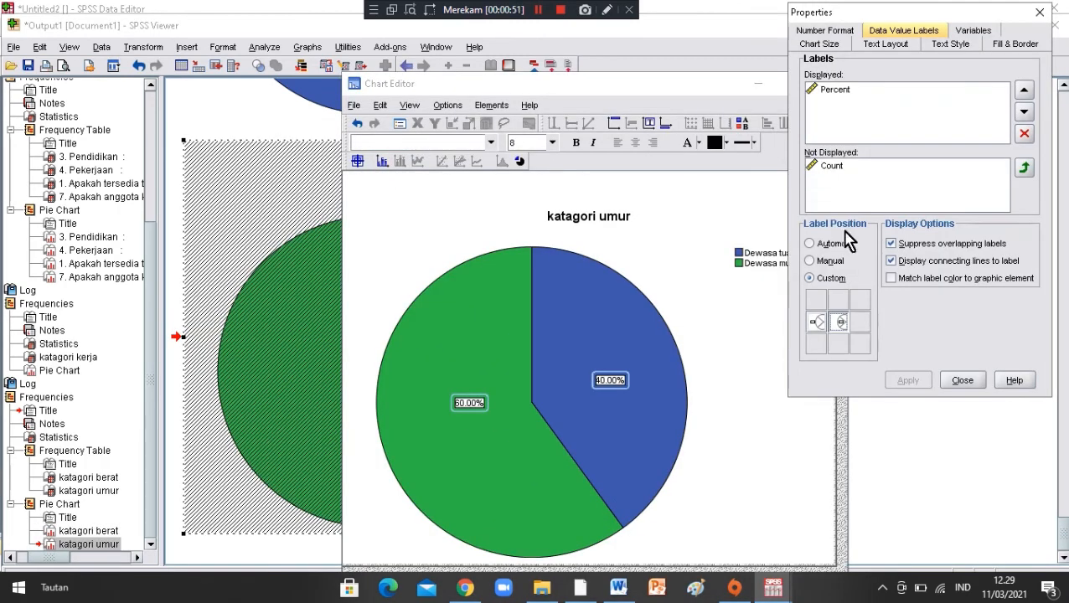
{"action": "left_click", "coordinate": [837, 245]}
{"action": "left_click", "coordinate": [907, 380]}
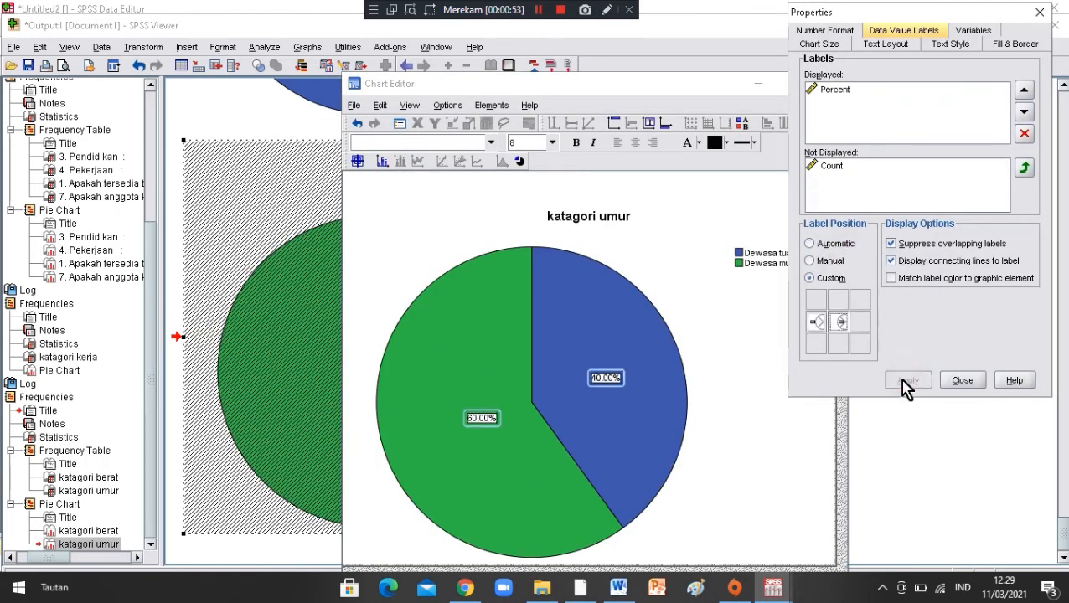
{"action": "left_click", "coordinate": [1039, 14]}
{"action": "left_click", "coordinate": [832, 83]}
- Switch to the Word report and review its result tables, from the mean age and waste weight to the age category percentages
{"action": "scroll", "coordinate": [1035, 540], "scroll_direction": "up", "scroll_amount": 5}
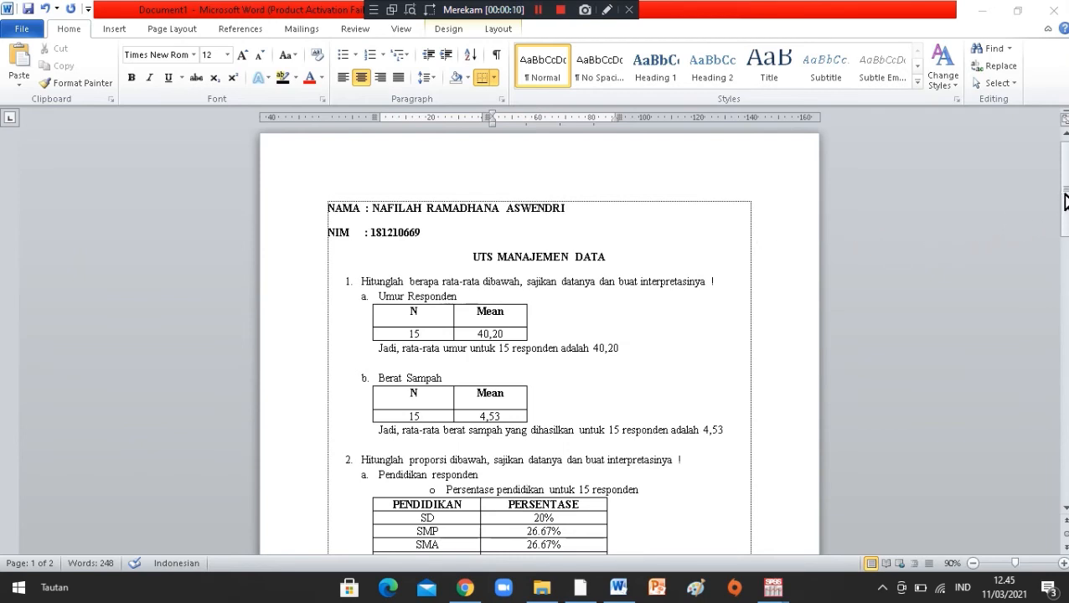
{"action": "left_click_drag", "start_coordinate": [1066, 201], "coordinate": [1065, 216]}
{"action": "scroll", "coordinate": [538, 339], "scroll_direction": "down", "scroll_amount": 2}
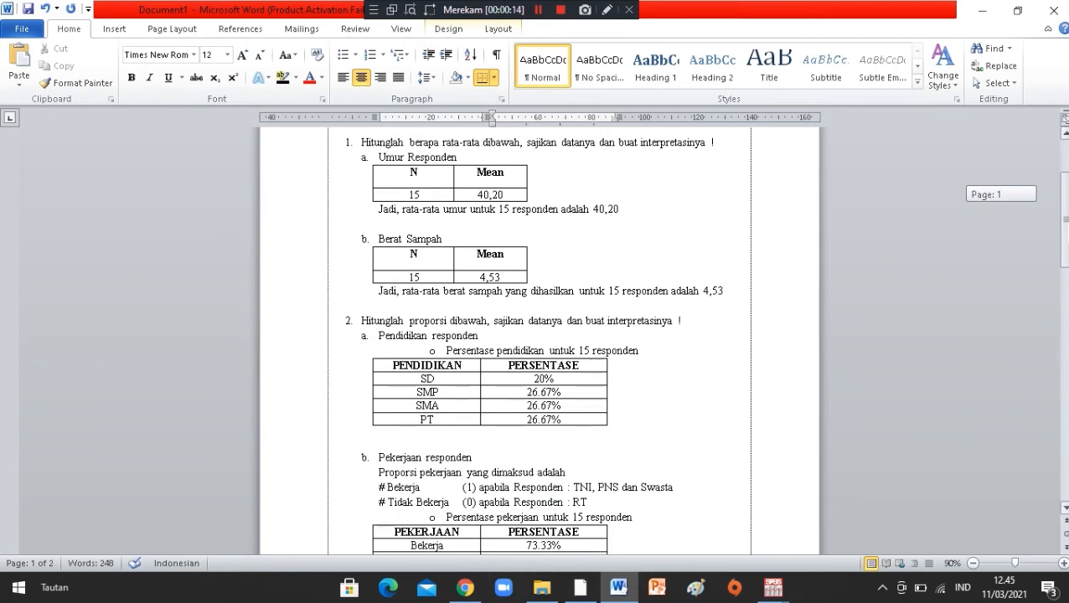
{"action": "scroll", "coordinate": [536, 335], "scroll_direction": "down", "scroll_amount": 3}
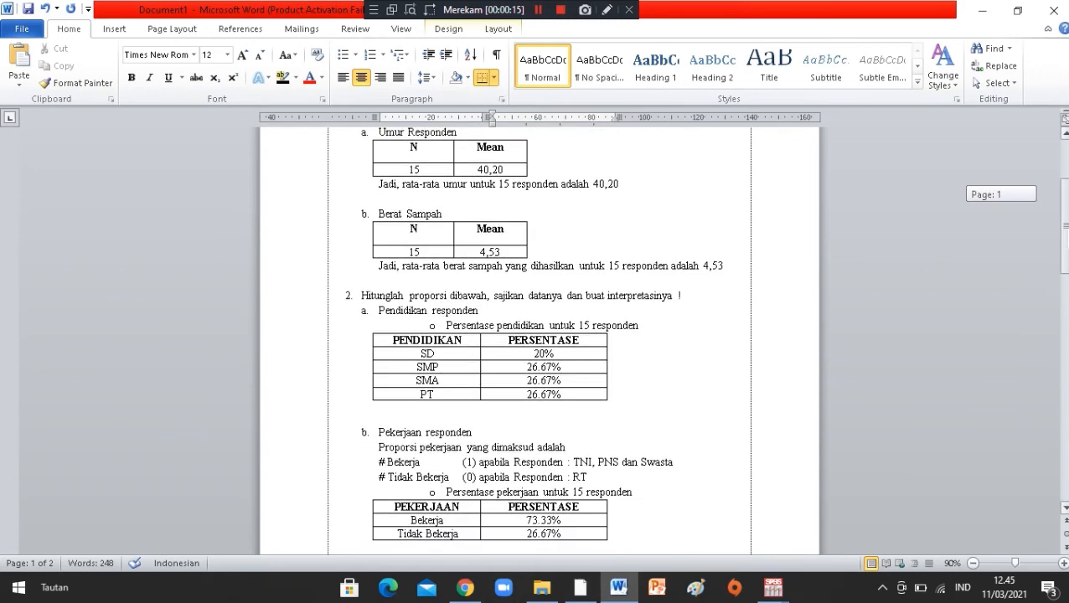
{"action": "scroll", "coordinate": [1067, 264], "scroll_direction": "down", "scroll_amount": 2}
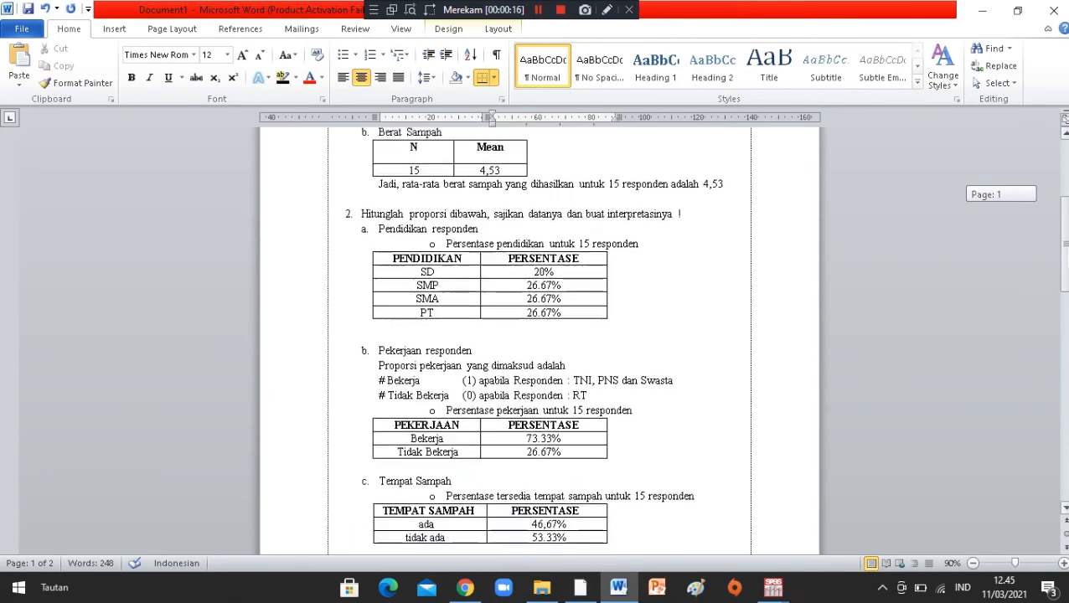
{"action": "left_click_drag", "start_coordinate": [1067, 263], "coordinate": [1066, 271]}
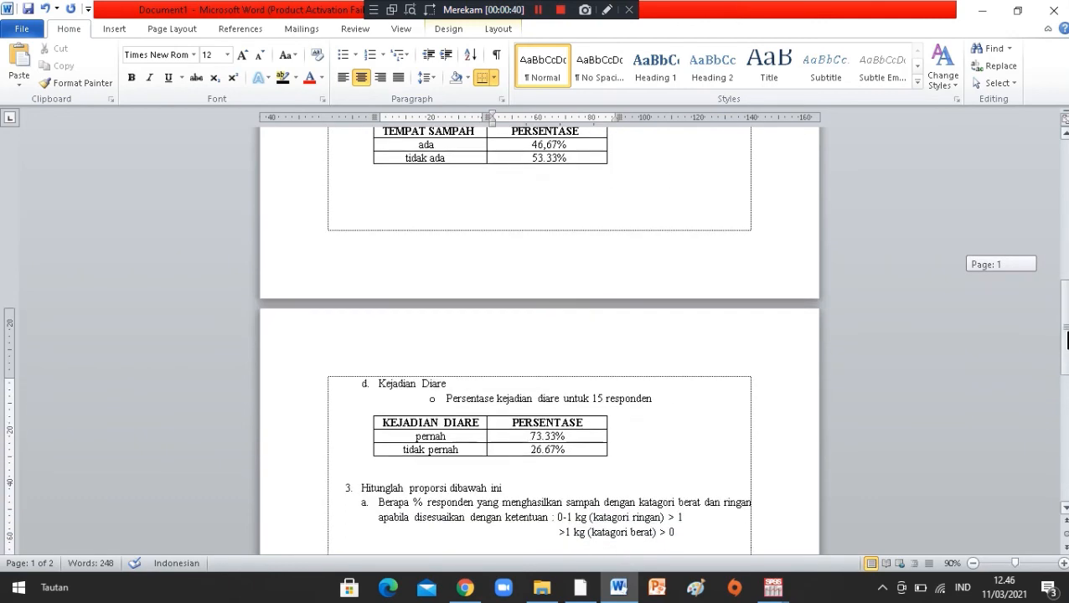
{"action": "left_click_drag", "start_coordinate": [1066, 345], "coordinate": [1066, 356]}
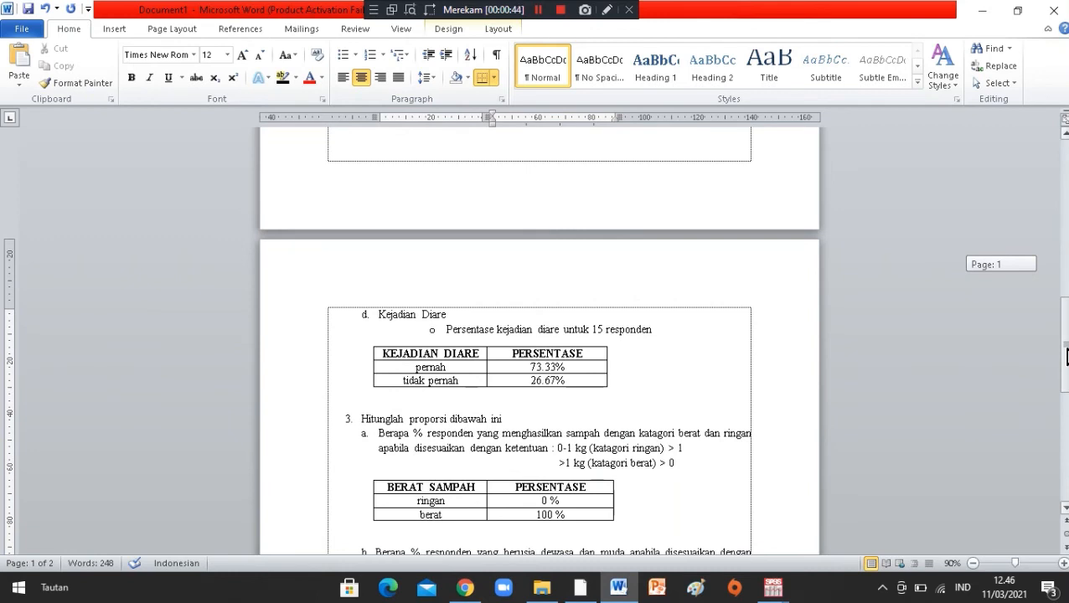
{"action": "left_click_drag", "start_coordinate": [1066, 356], "coordinate": [1066, 393]}
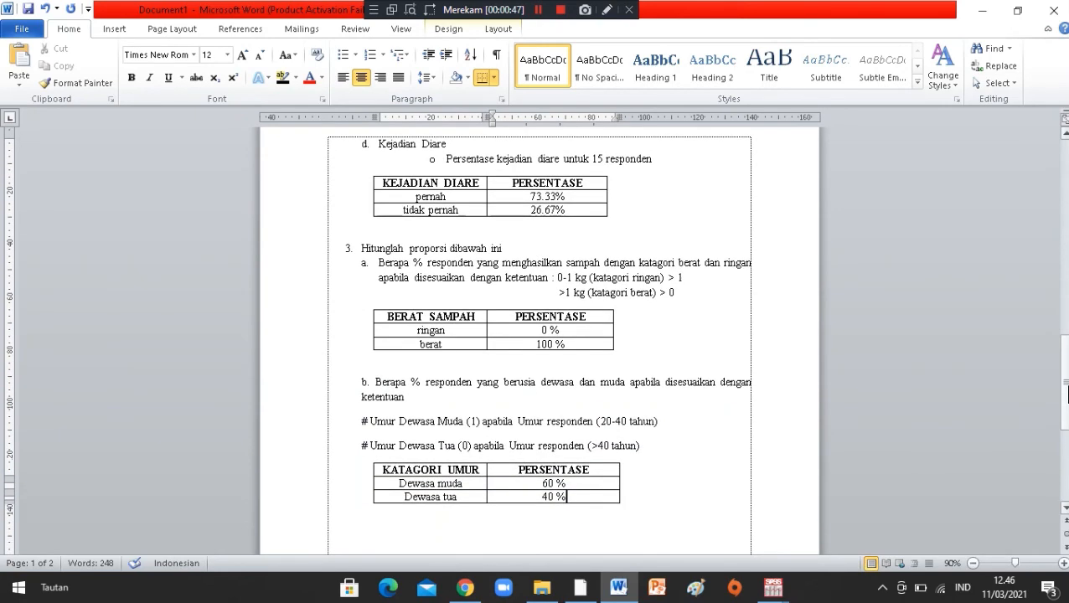